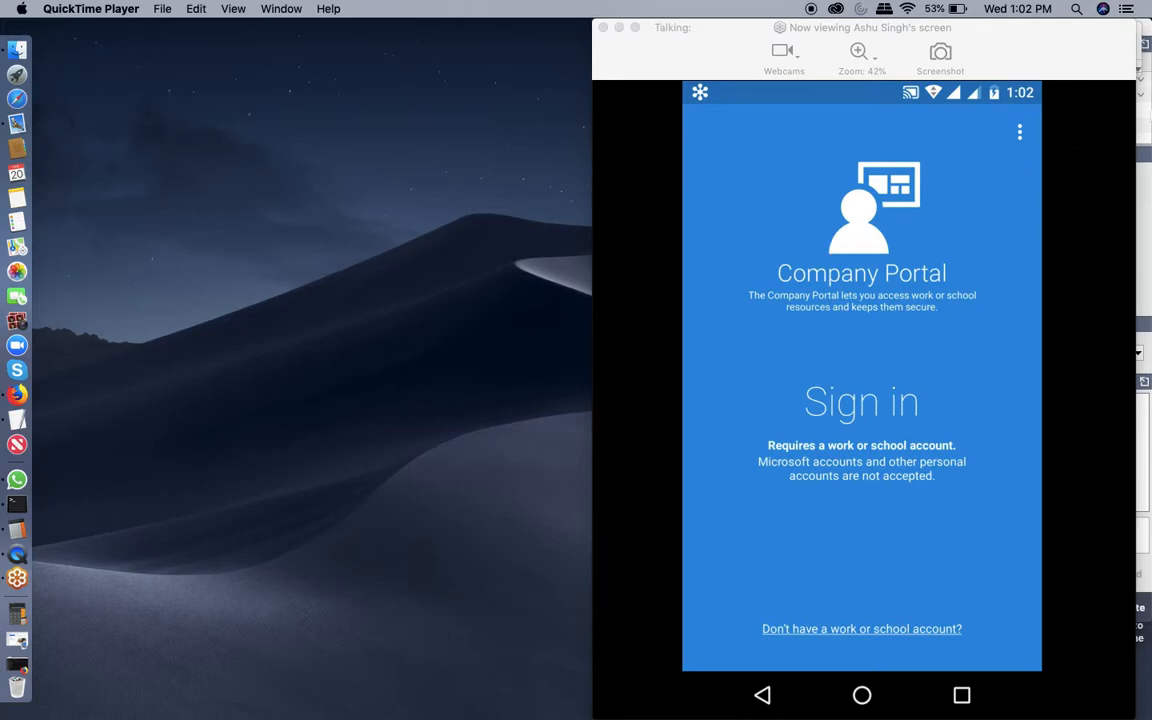
Leave the phone's sign-in screen and switch to the Azure portal in Firefox.
click(1141, 66)
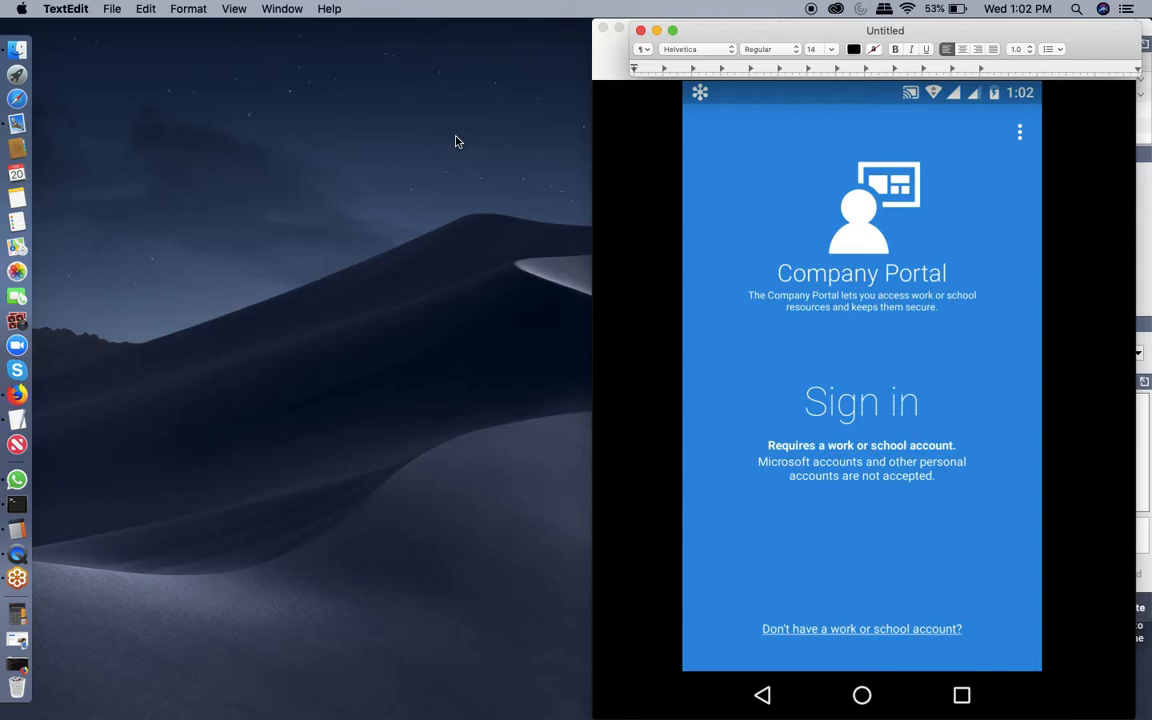
click(14, 400)
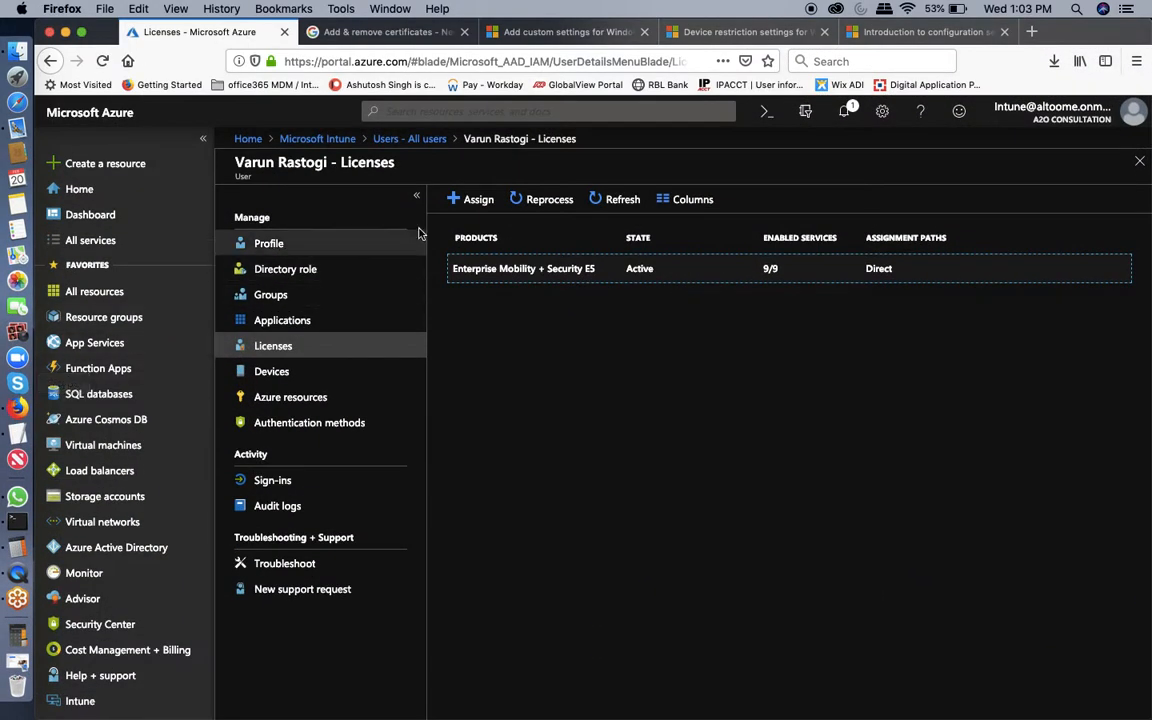
Return to the Microsoft Intune overview and open Device enrollment.
click(317, 139)
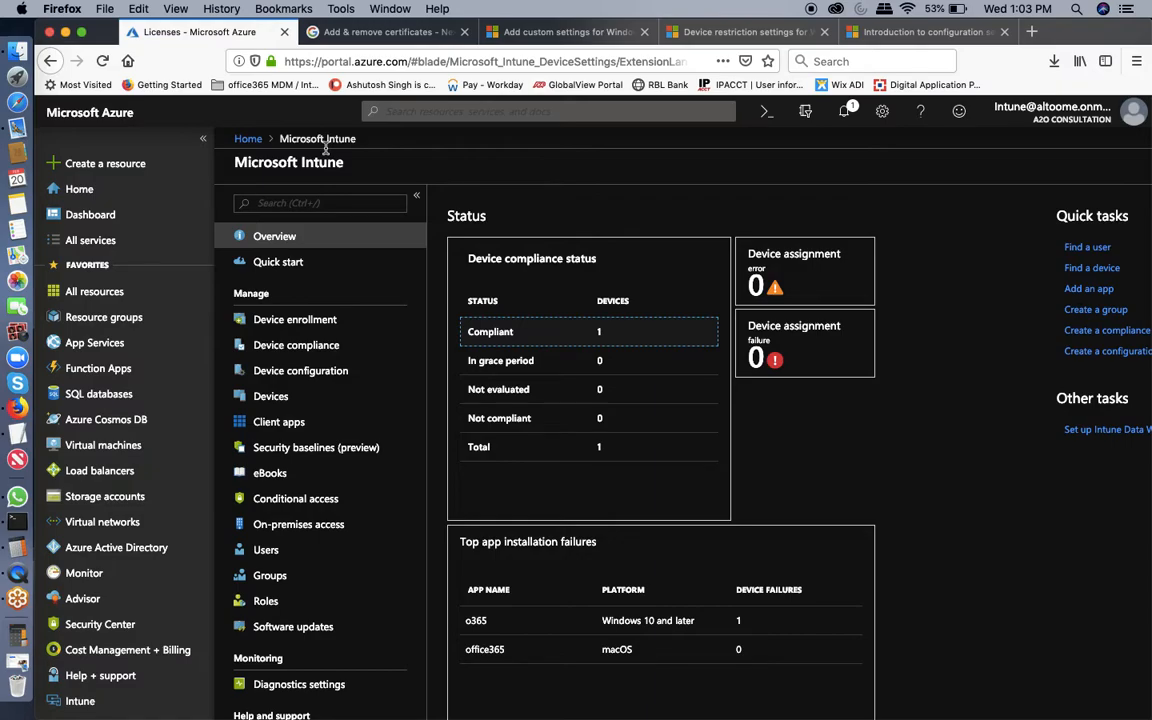
click(281, 326)
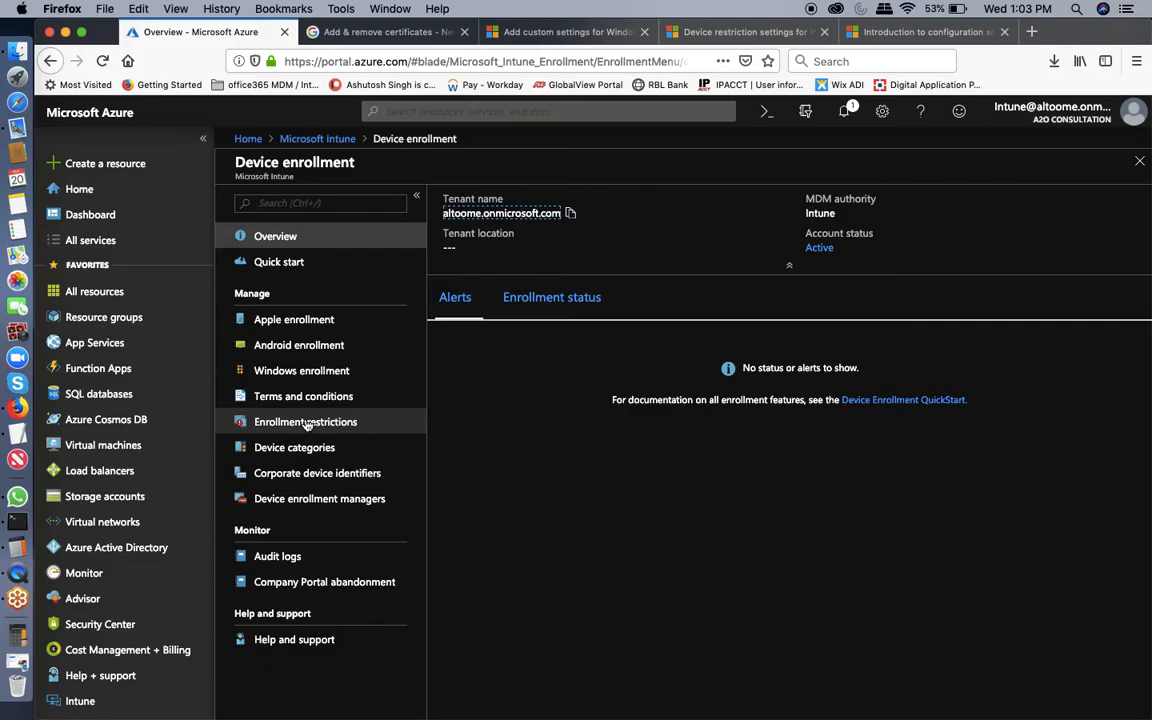
Open Enrollment restrictions and view the properties of the Default All Users device type restriction.
click(306, 423)
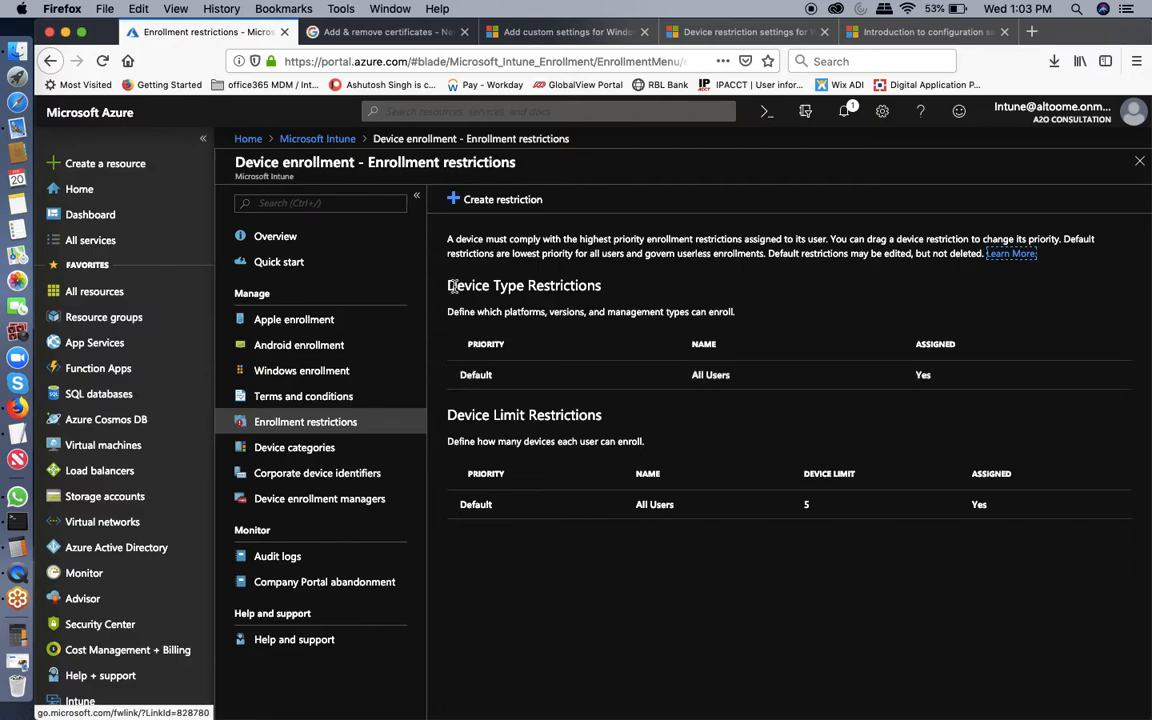
drag(445, 286, 601, 301)
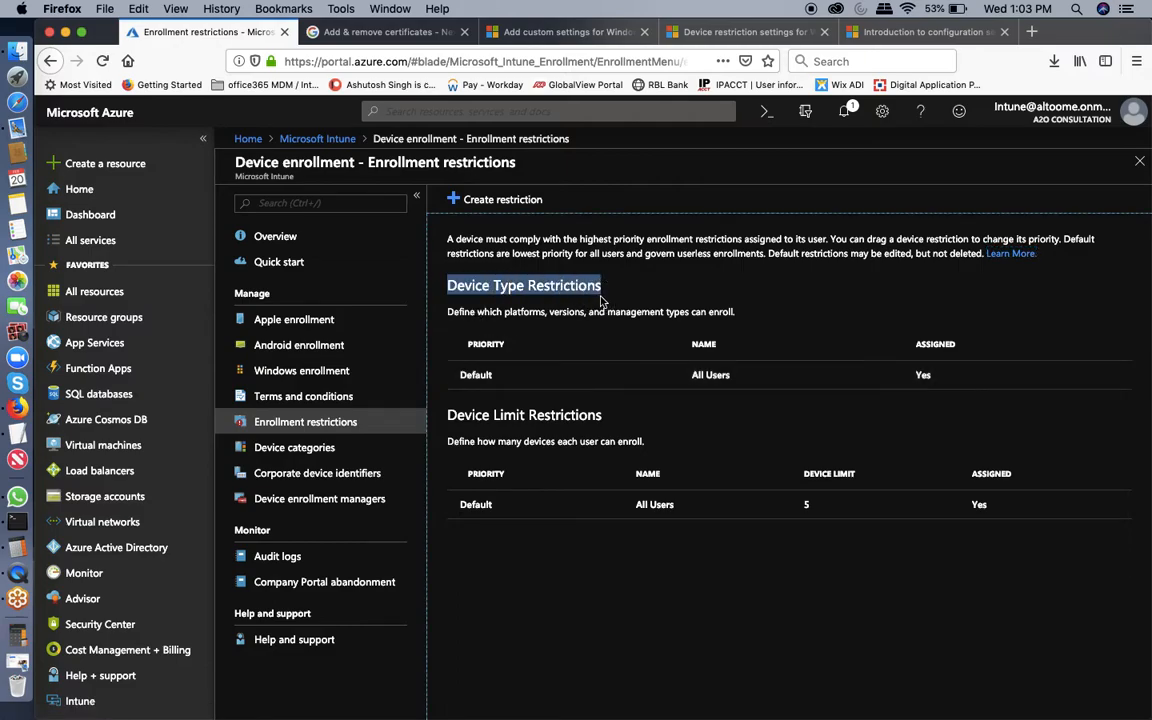
click(600, 302)
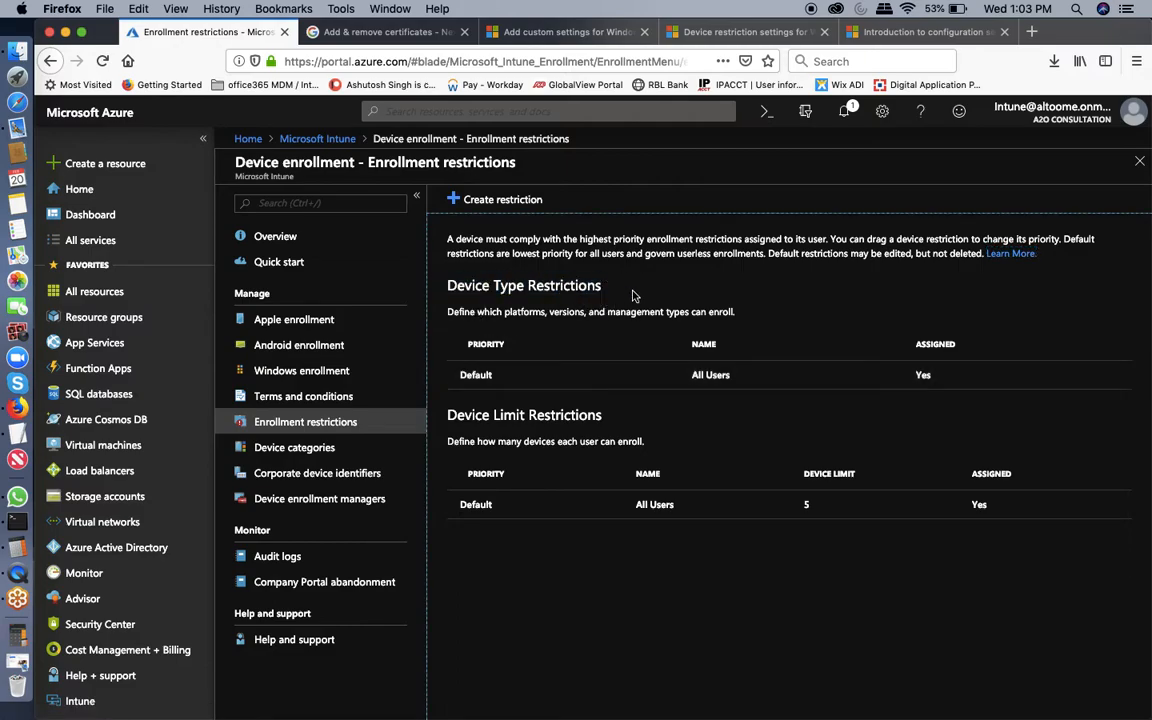
click(519, 384)
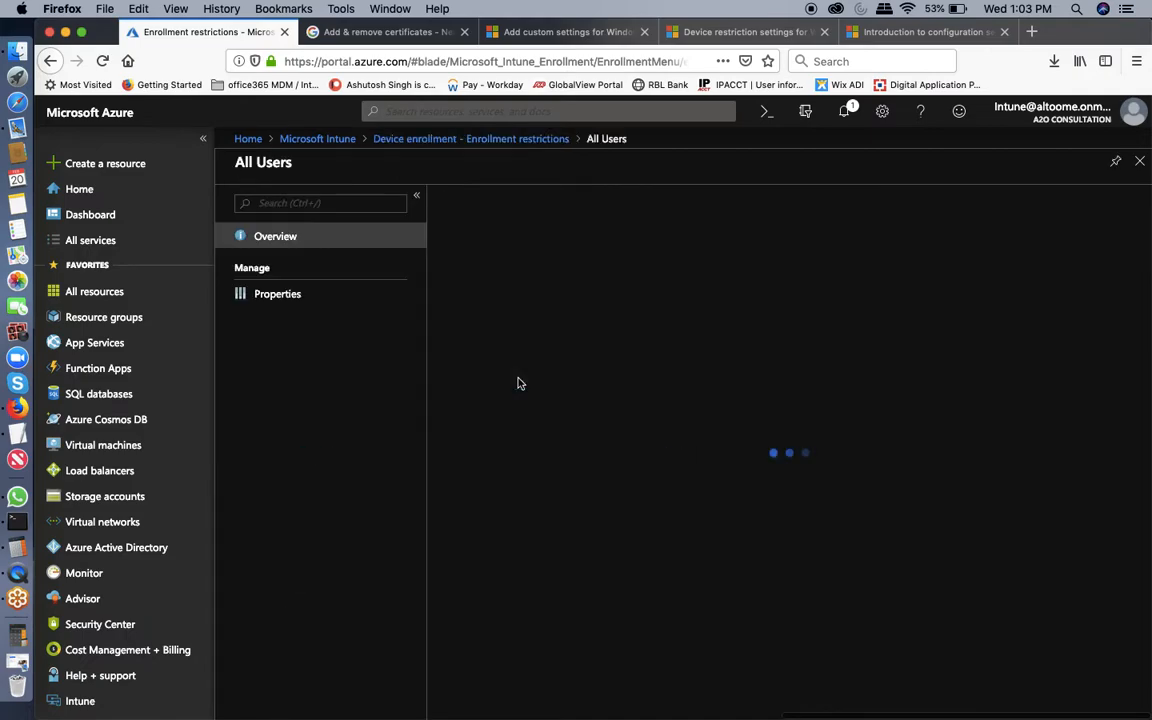
click(292, 306)
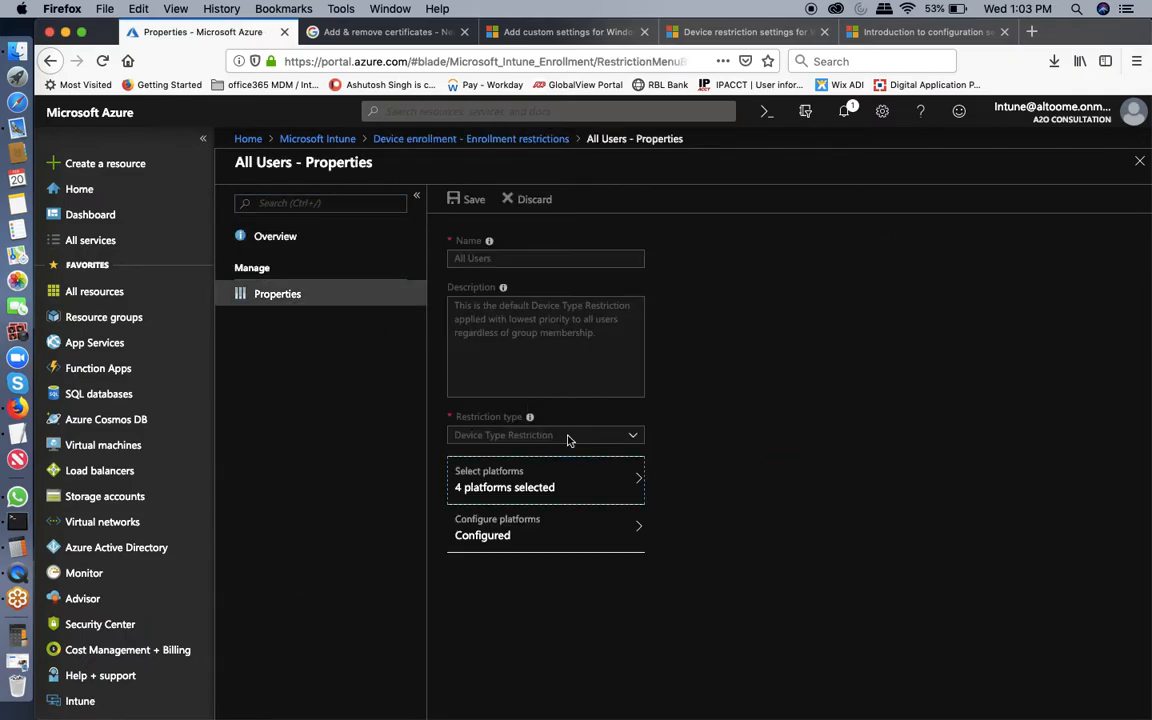
Review the allowed enrollment platforms, close them unchanged, and go back to the Intune overview.
click(505, 489)
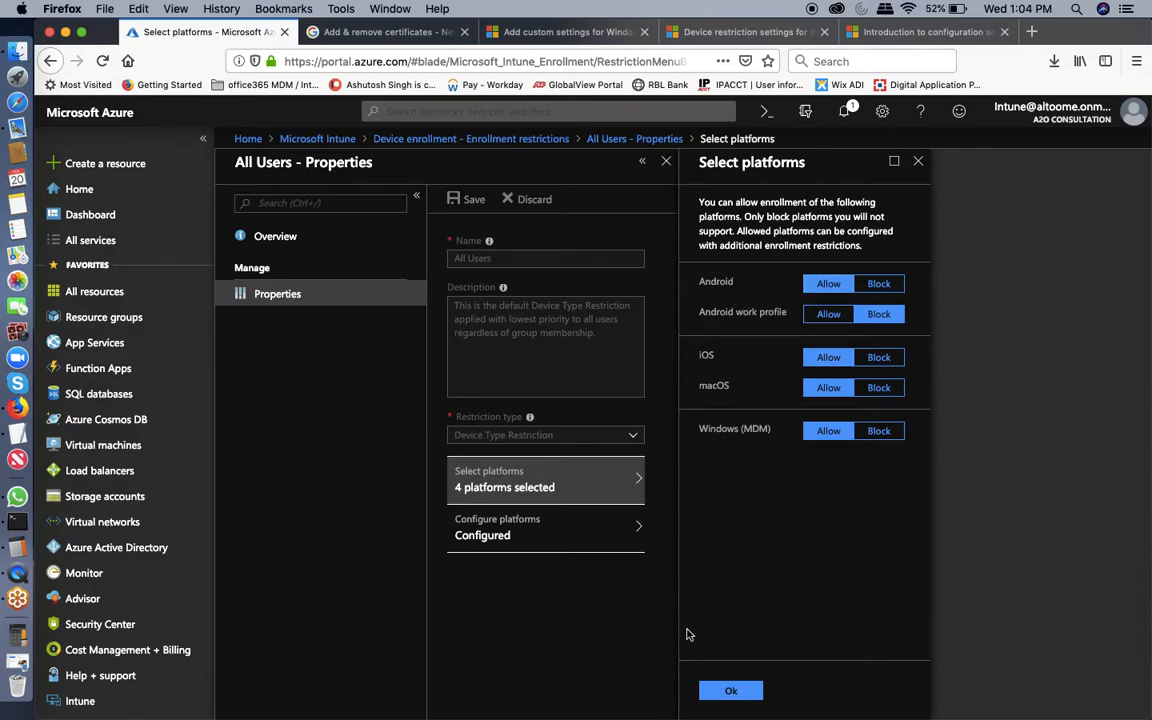
click(728, 692)
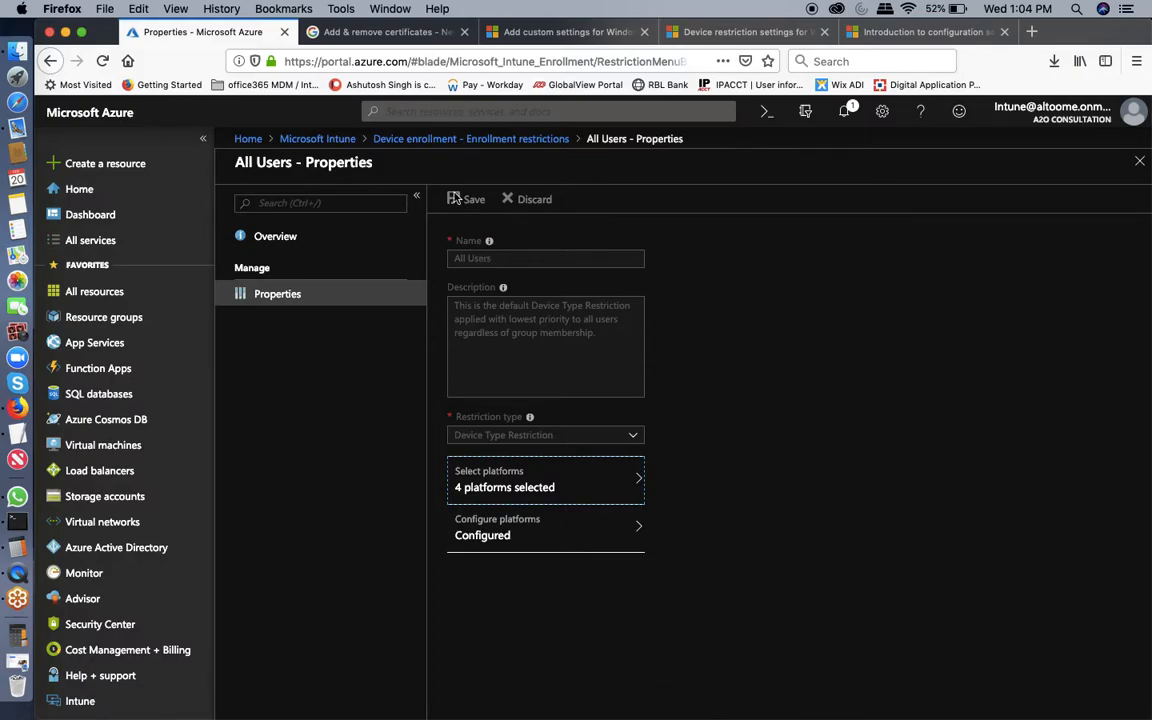
click(336, 142)
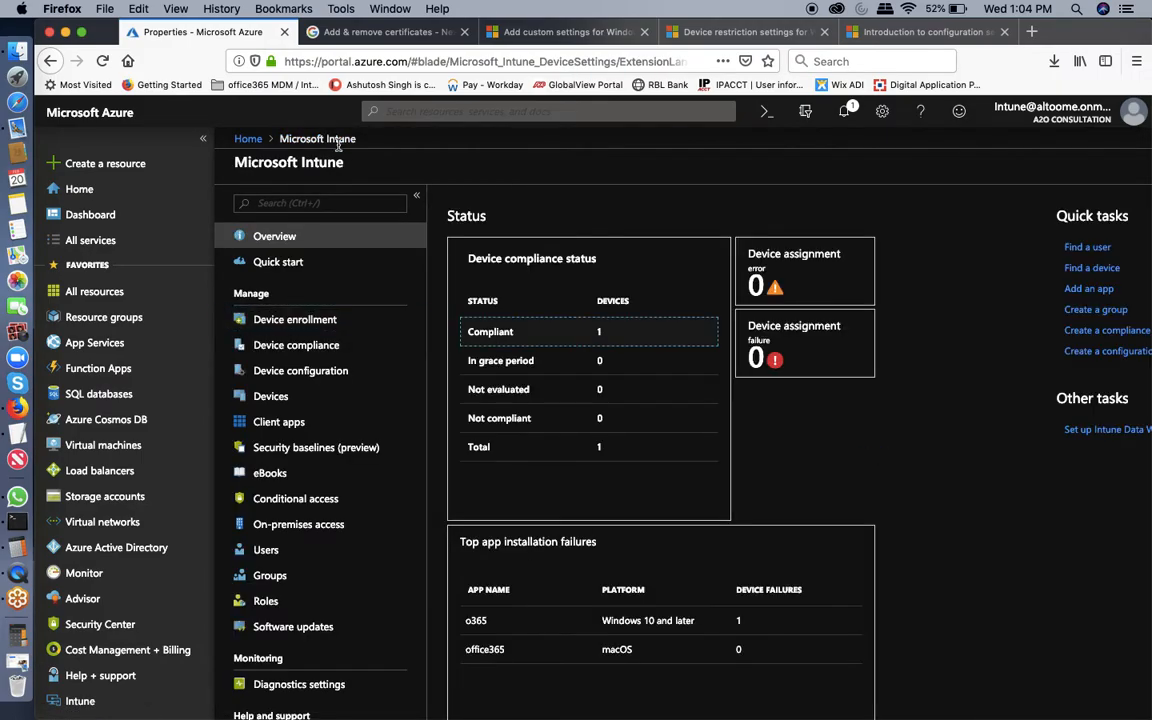
Open the Device compliance policies list and view the andr Android policy's properties.
click(300, 346)
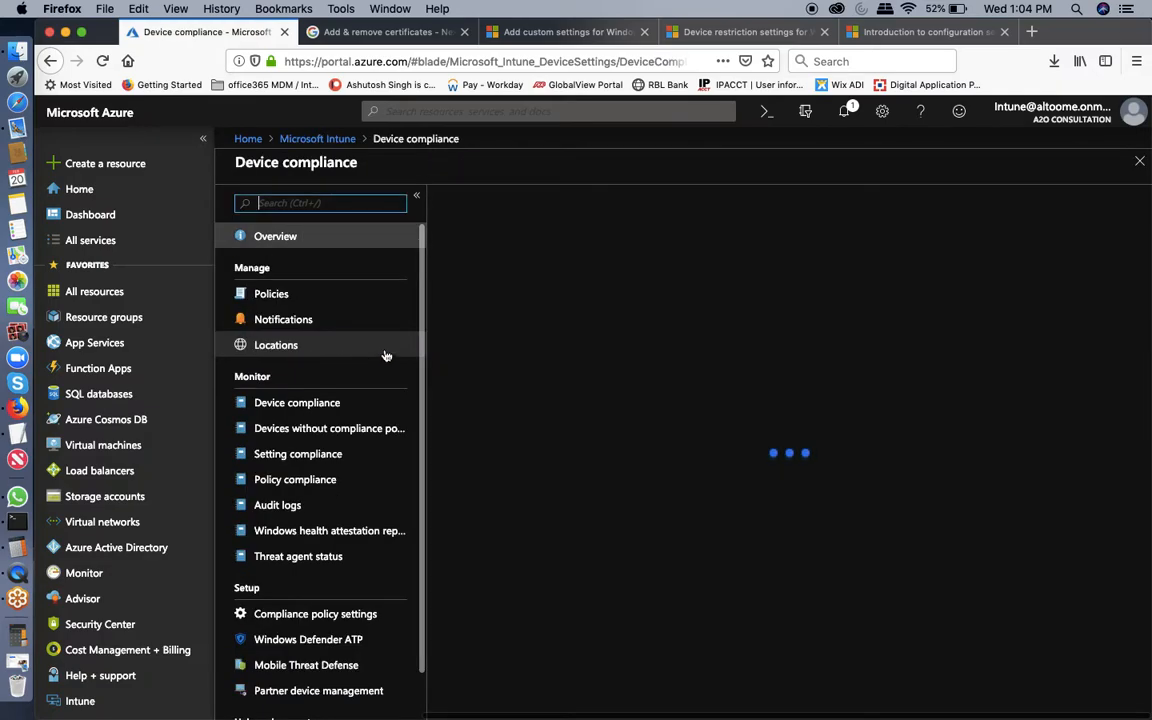
click(272, 295)
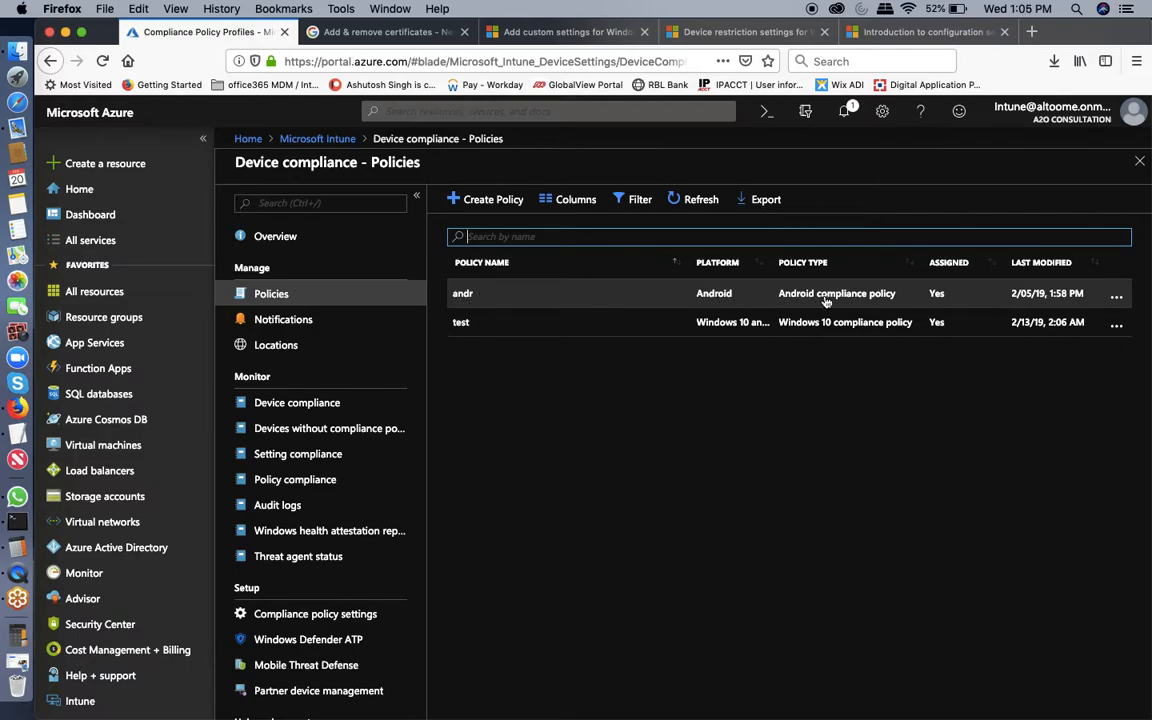
click(902, 295)
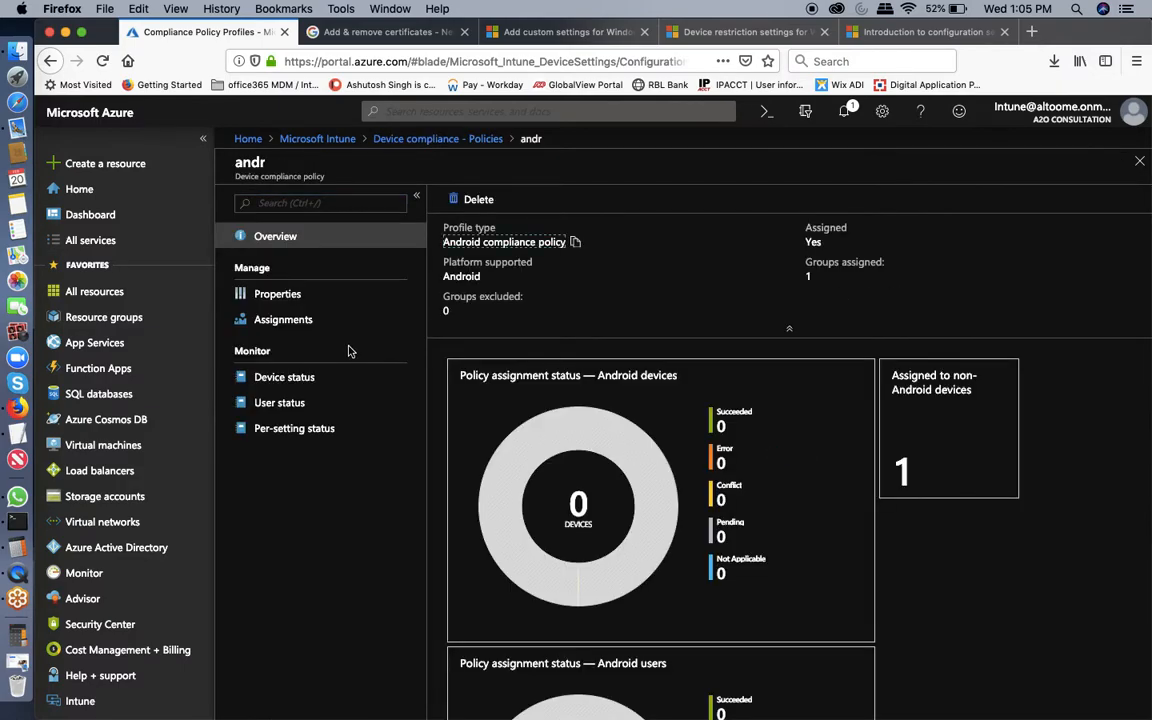
click(276, 297)
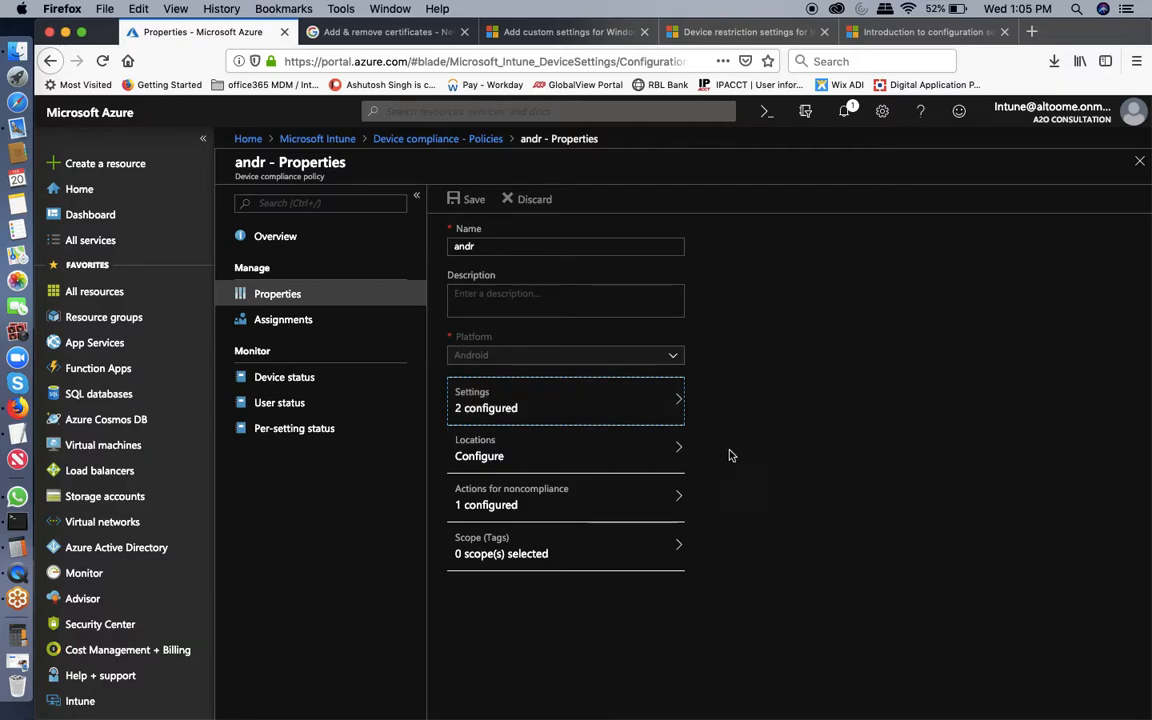
Clear the password expiration value of 1 under System Security and save the andr policy.
click(581, 398)
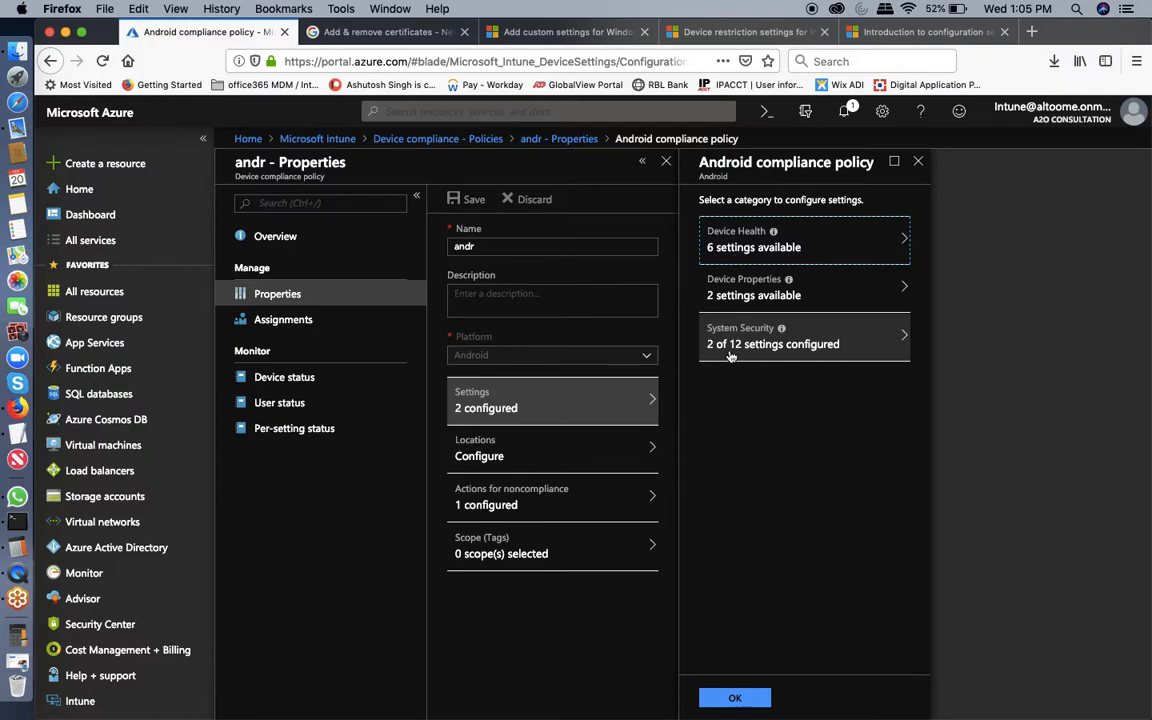
click(843, 345)
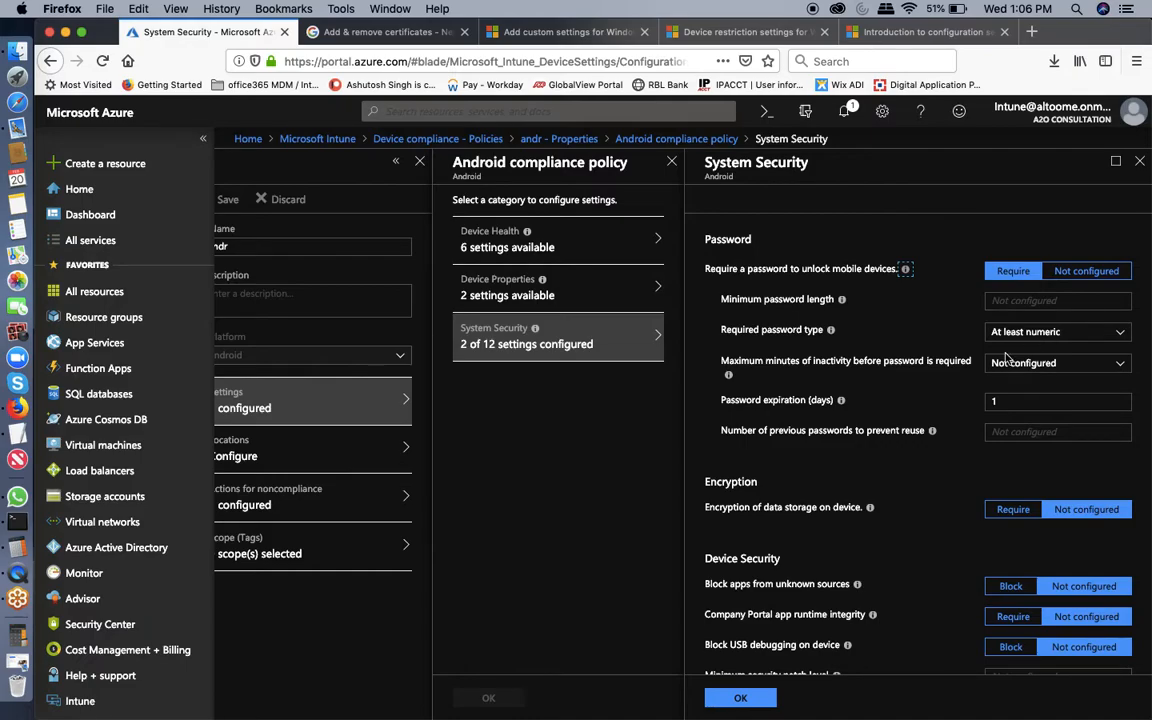
click(1016, 405)
key(BackSpace)
click(737, 698)
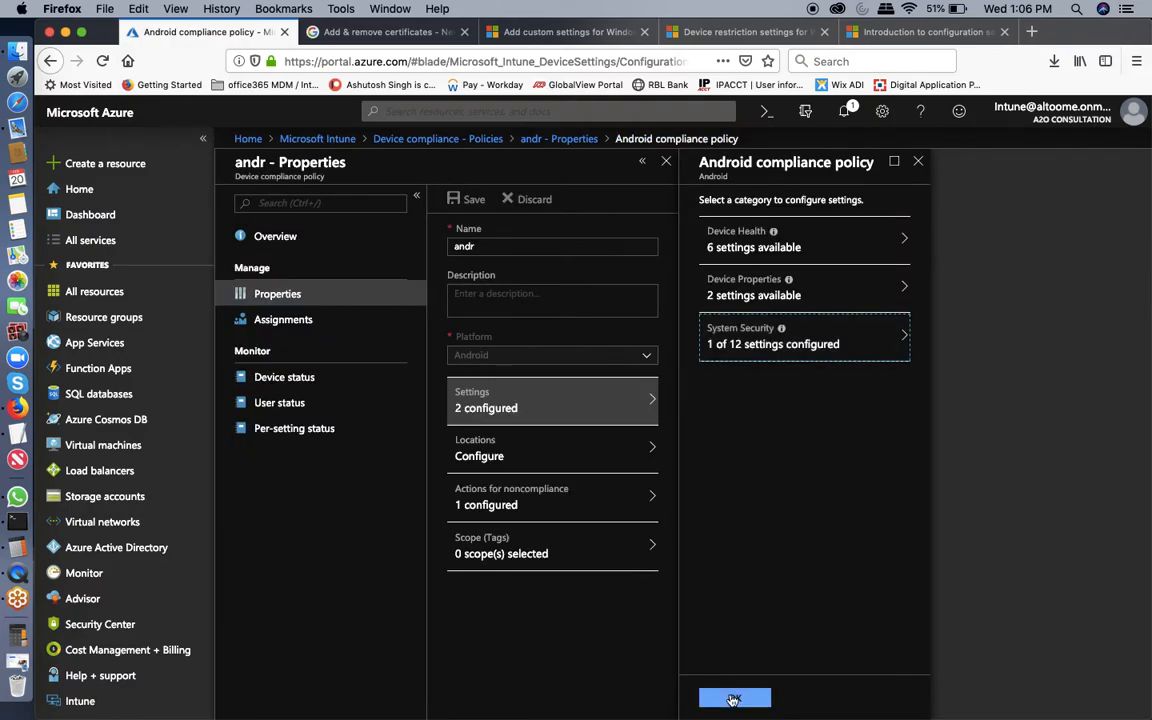
click(733, 698)
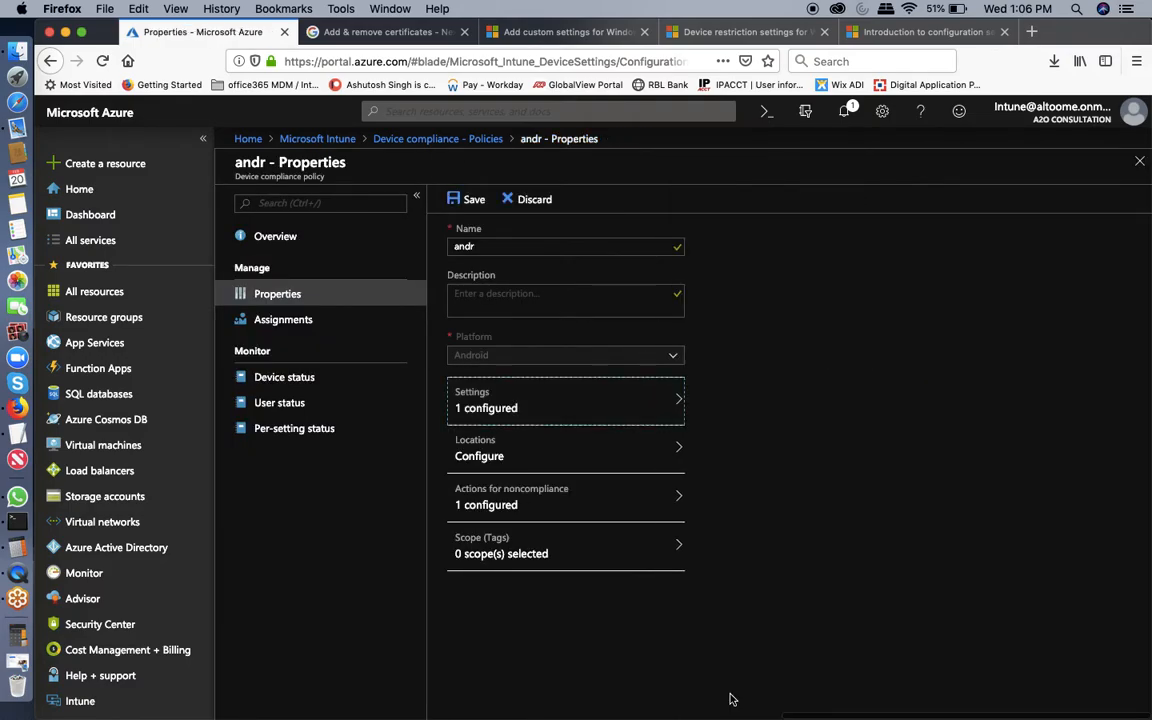
click(466, 200)
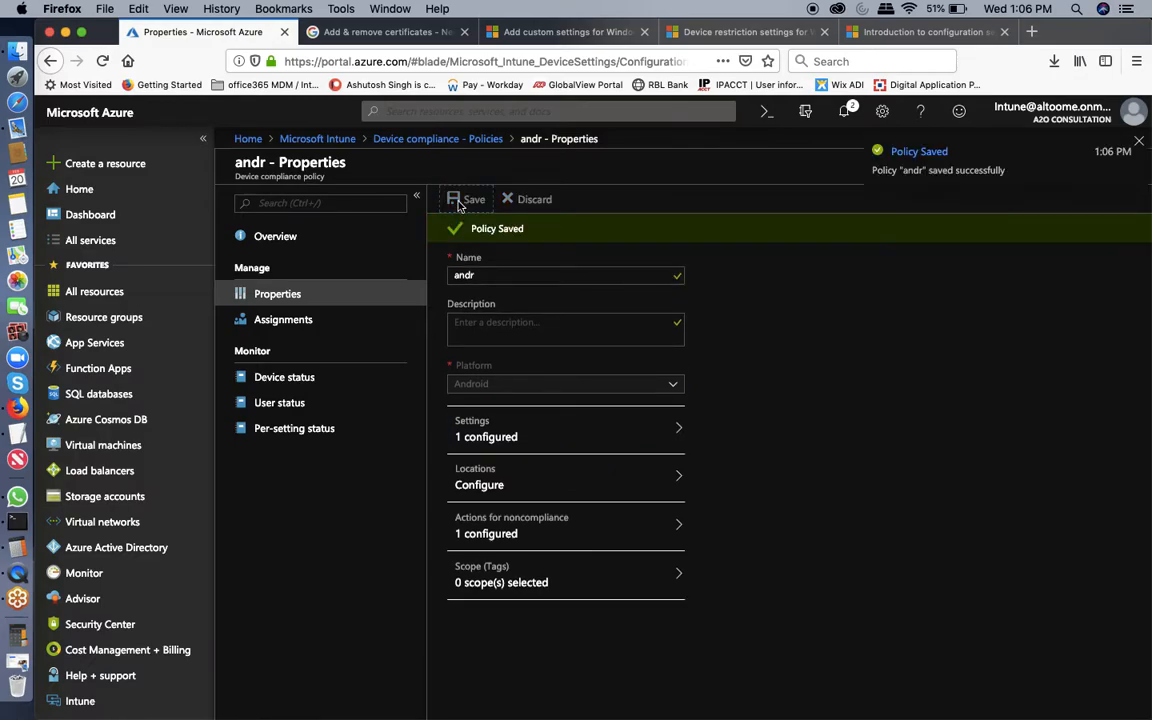
Start a new Android Device restrictions profile named 'test' from Device configuration – Profiles.
click(318, 139)
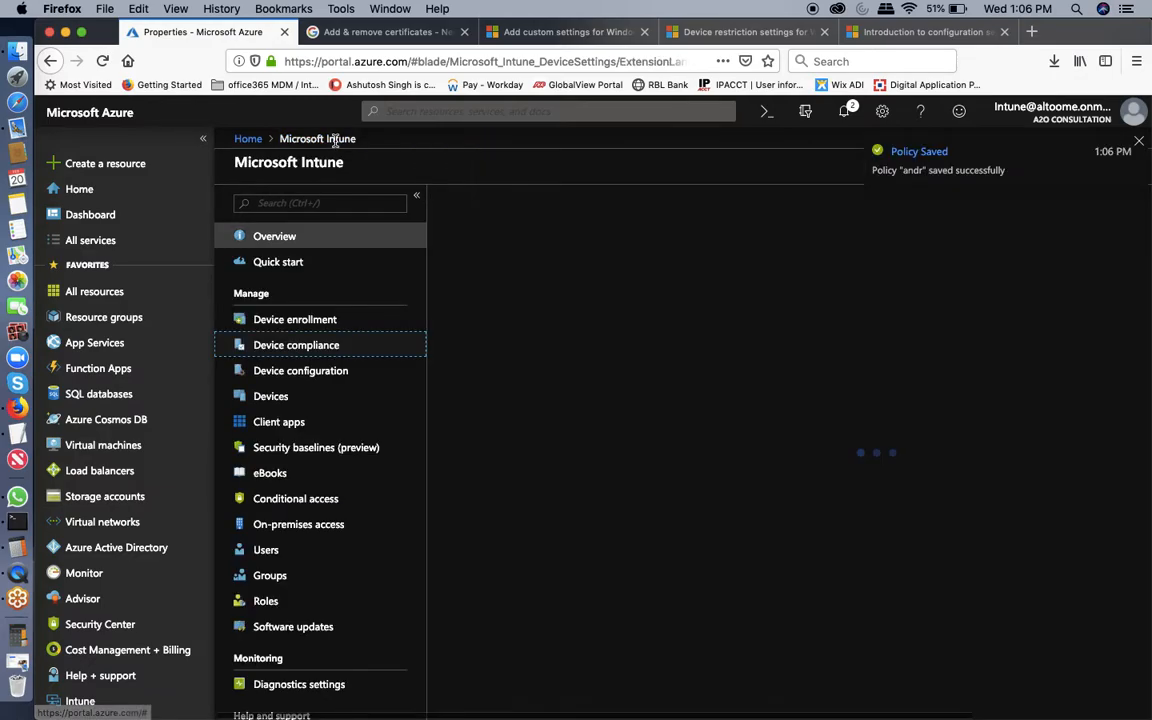
click(285, 372)
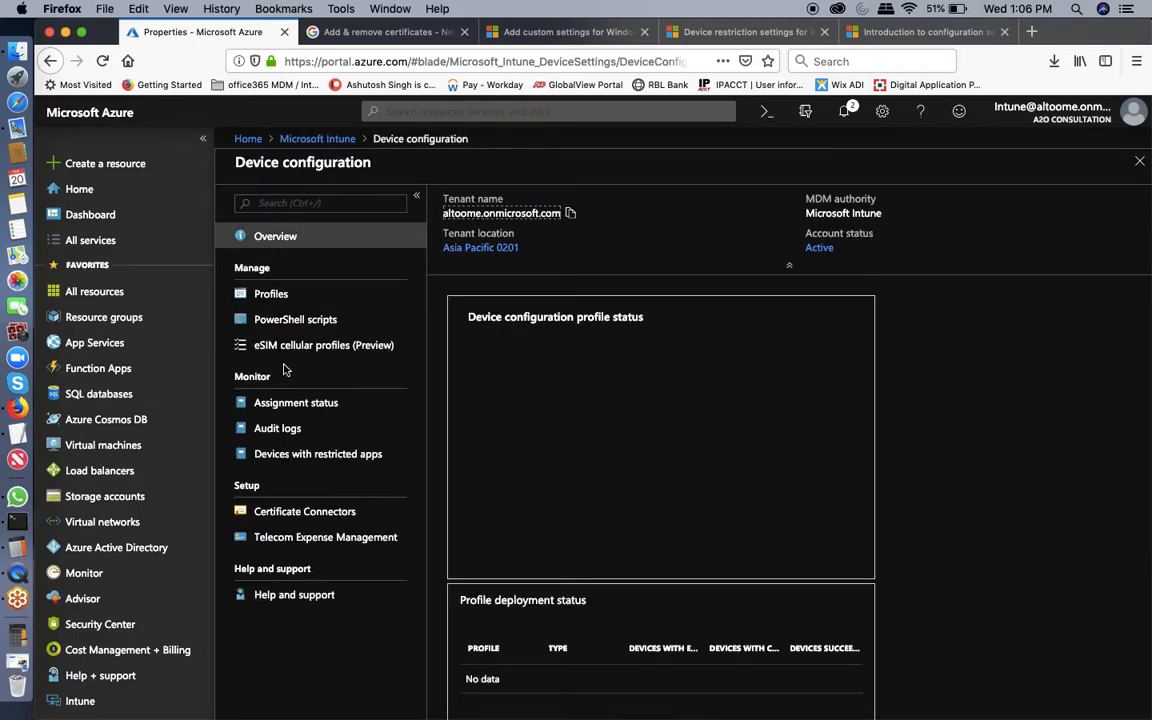
click(281, 299)
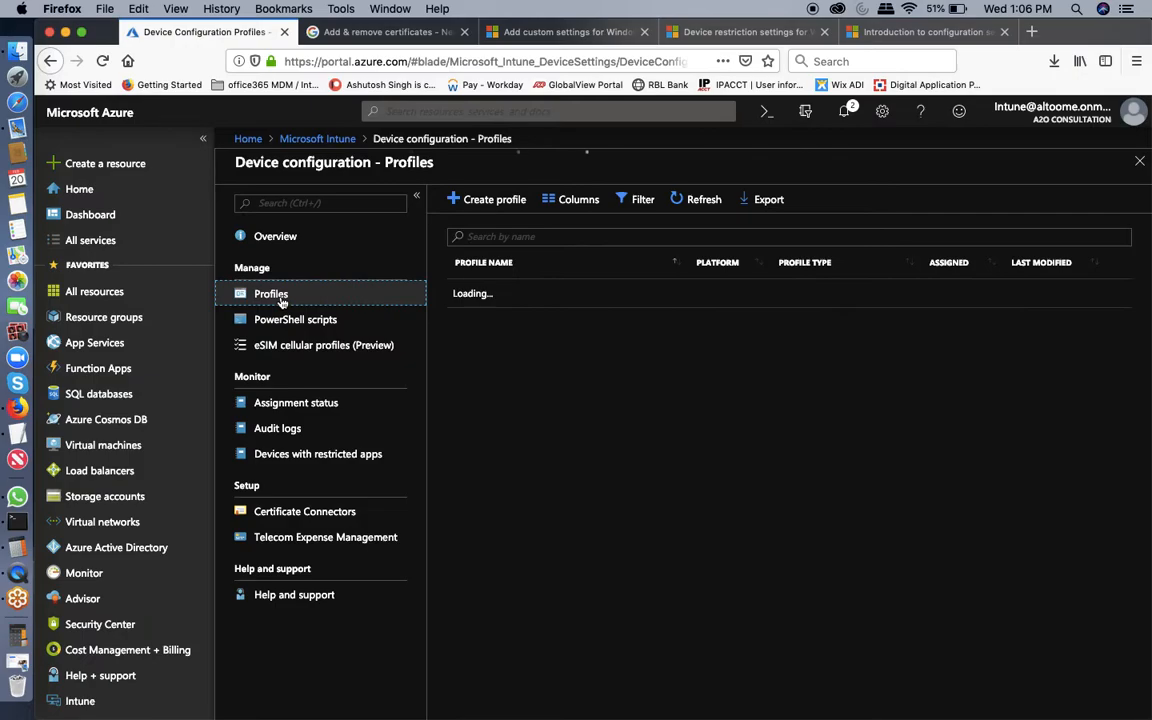
click(480, 205)
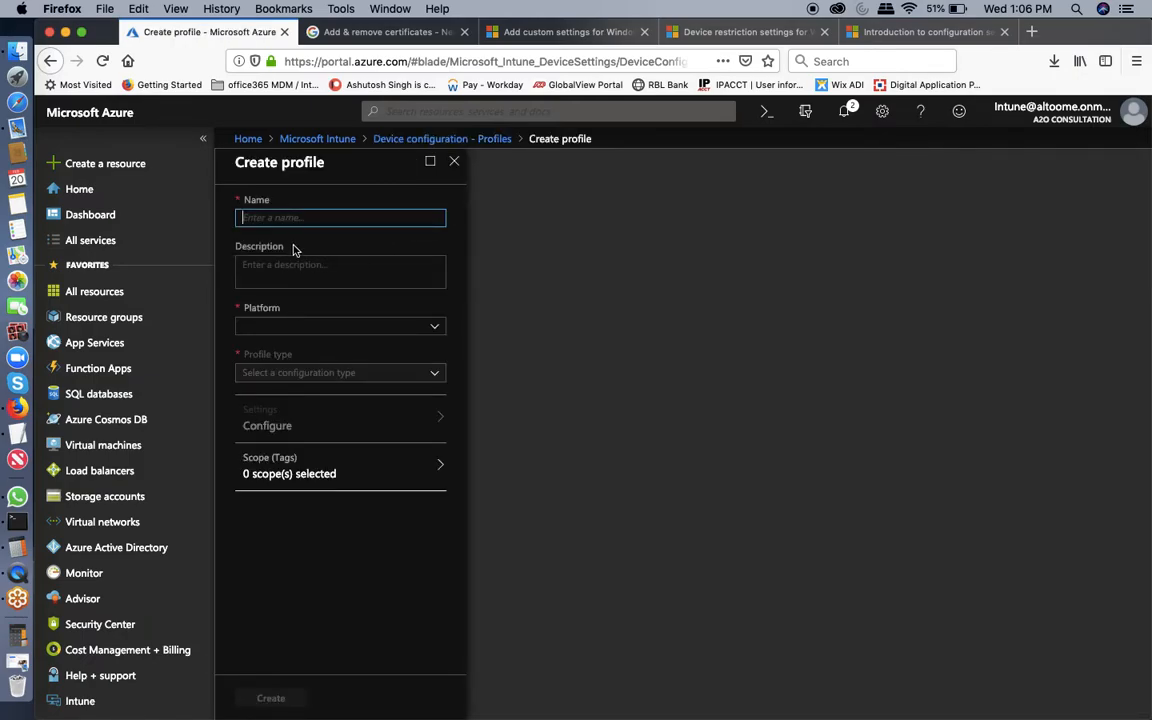
text(test)
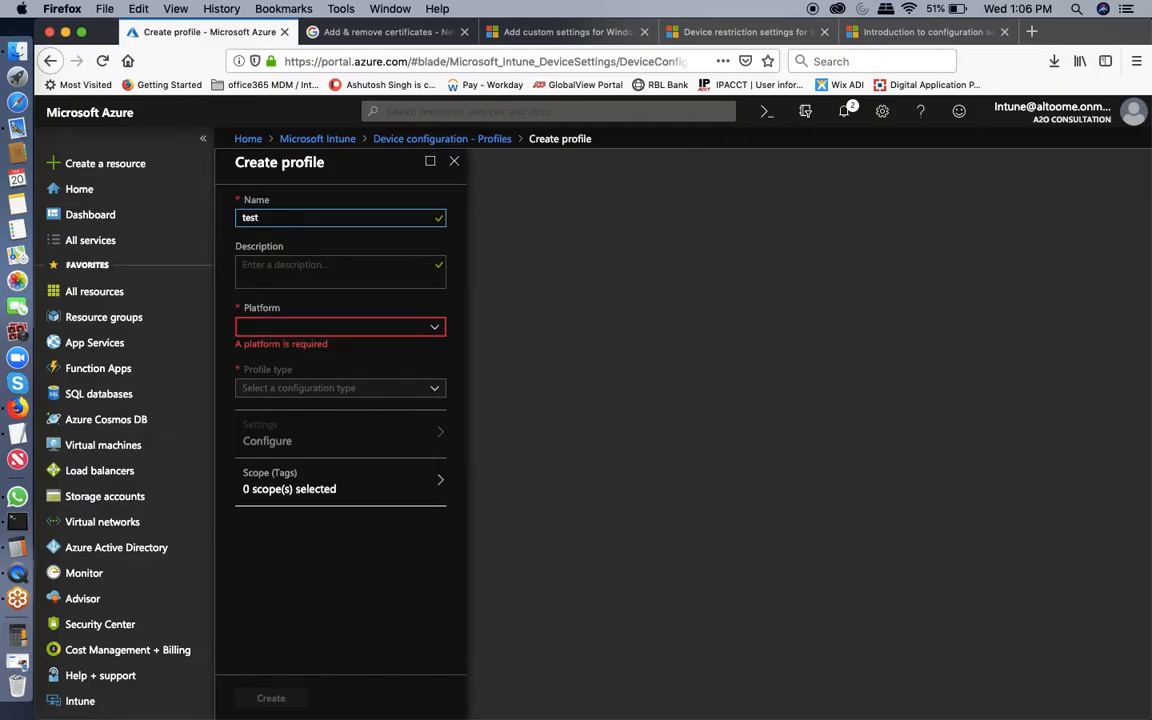
click(249, 327)
click(260, 368)
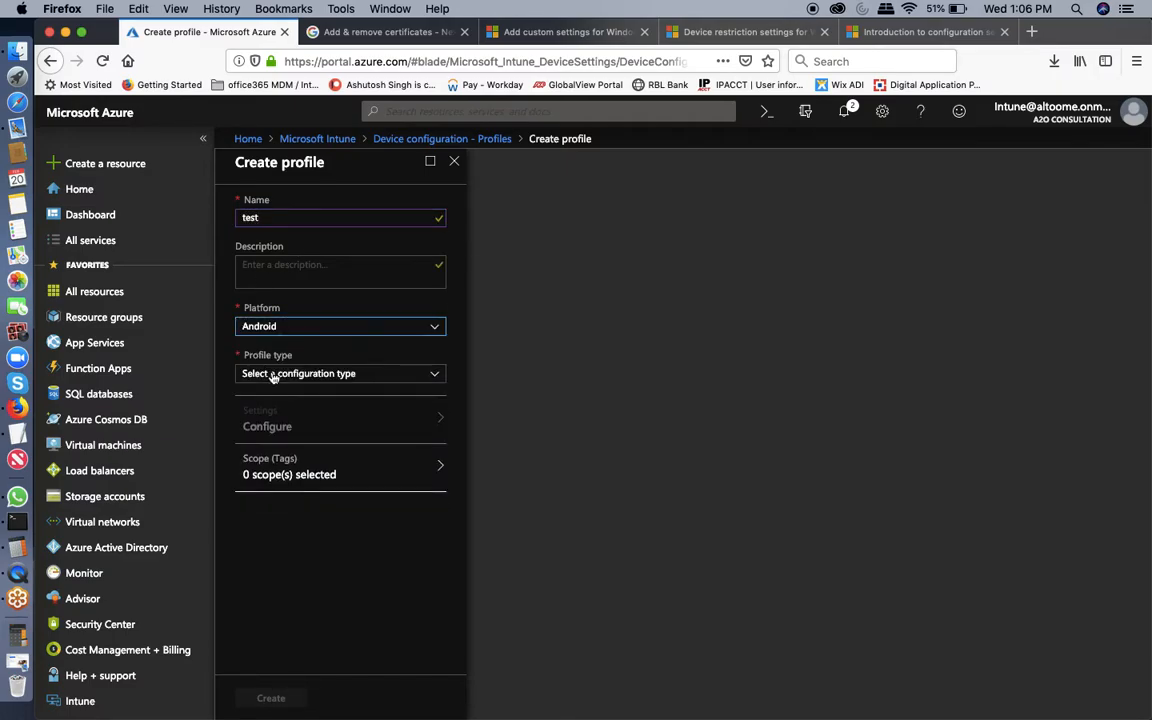
click(272, 374)
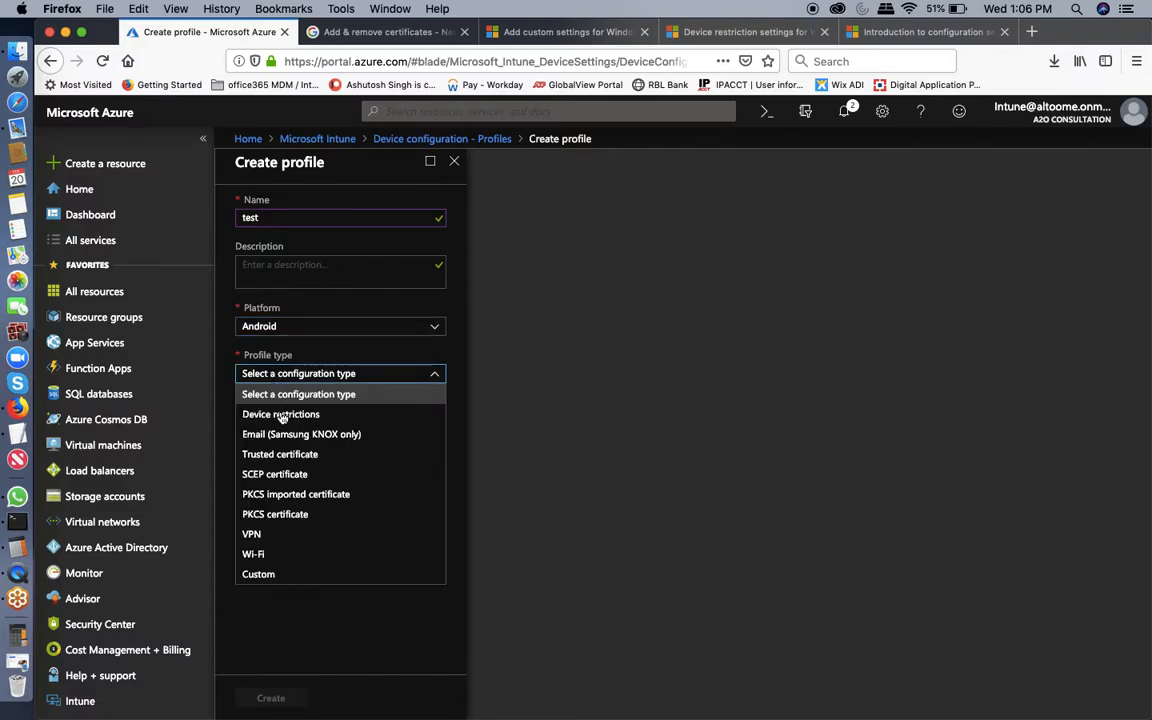
click(281, 416)
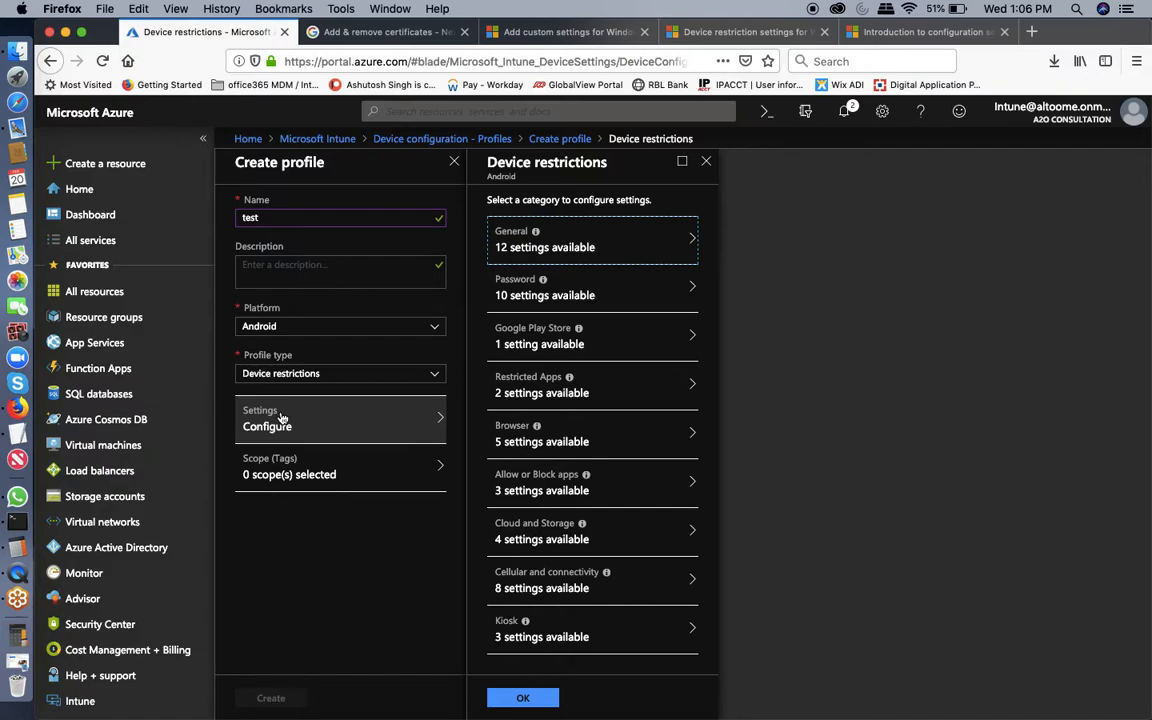
Review the General restriction settings, then discard the unsaved profile draft.
click(607, 244)
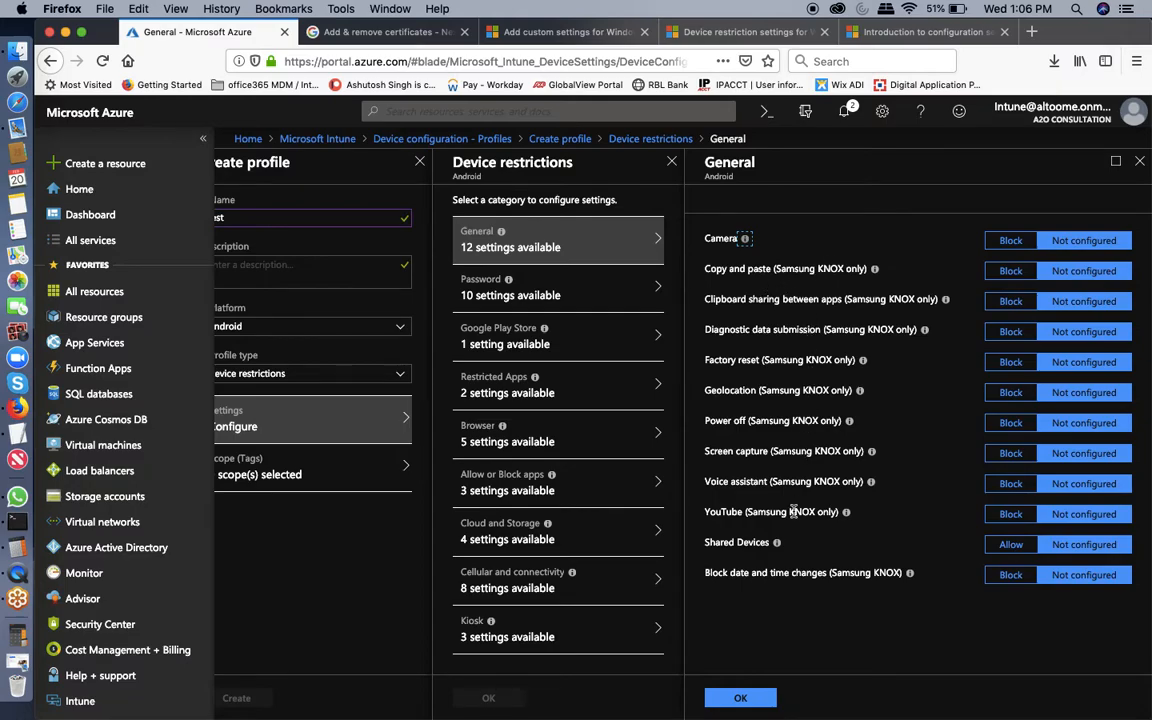
click(1139, 161)
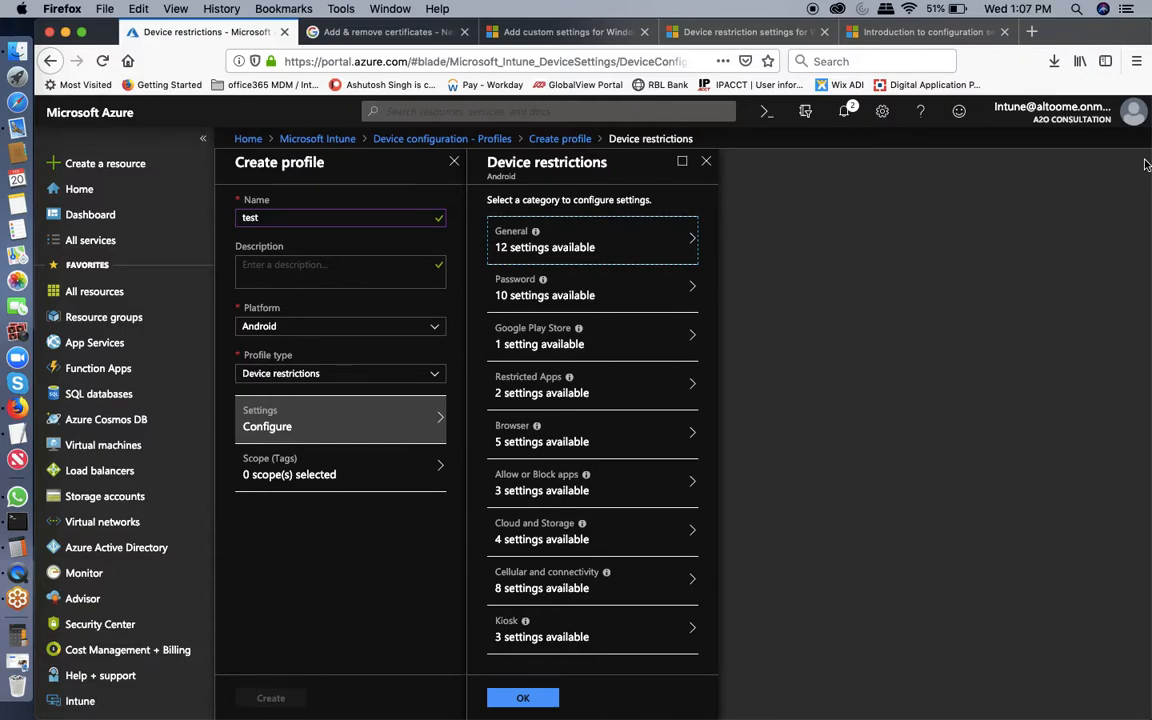
click(706, 162)
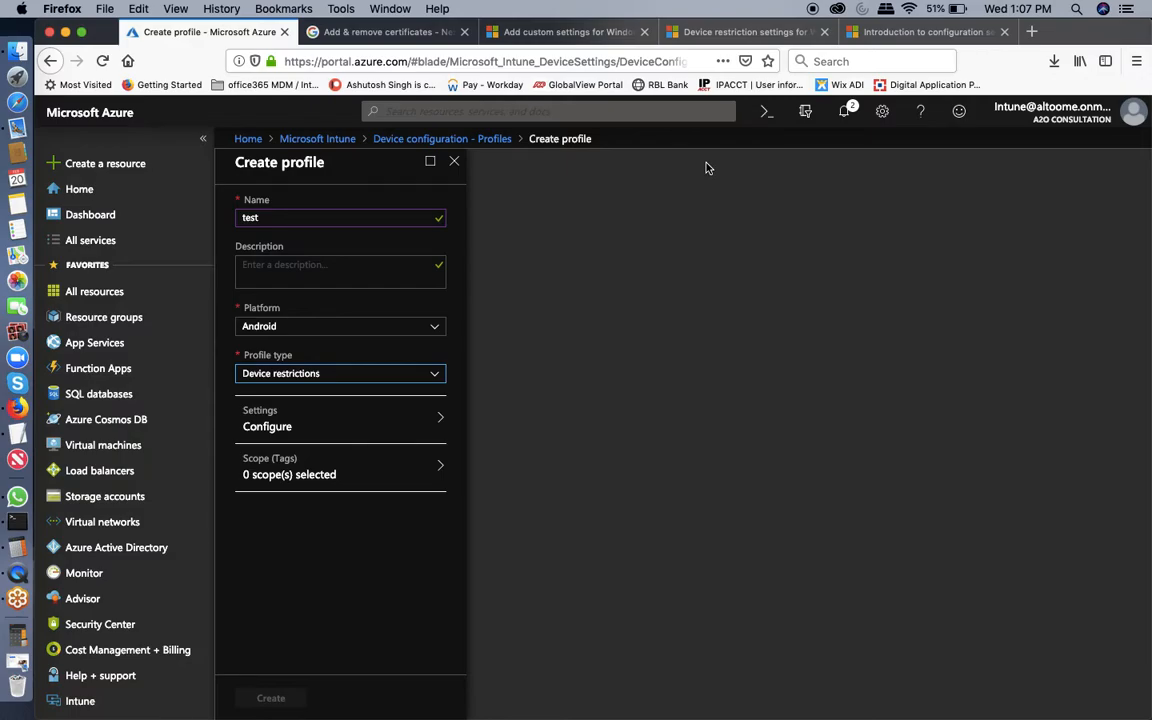
click(454, 163)
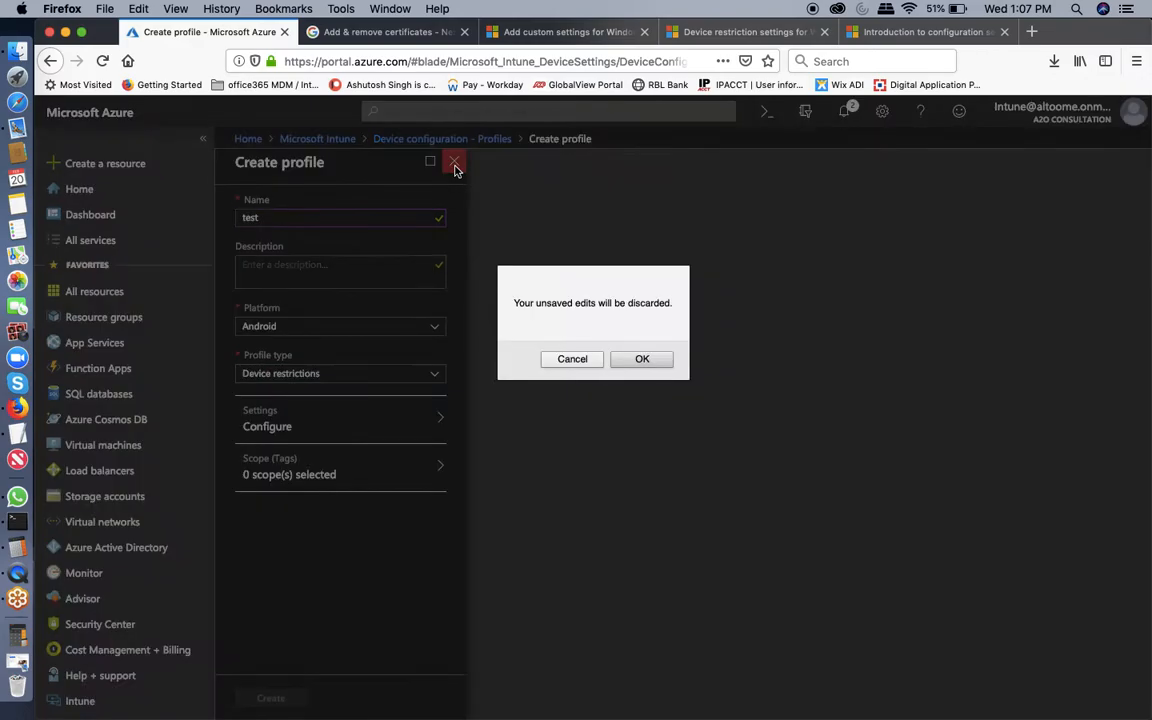
click(656, 360)
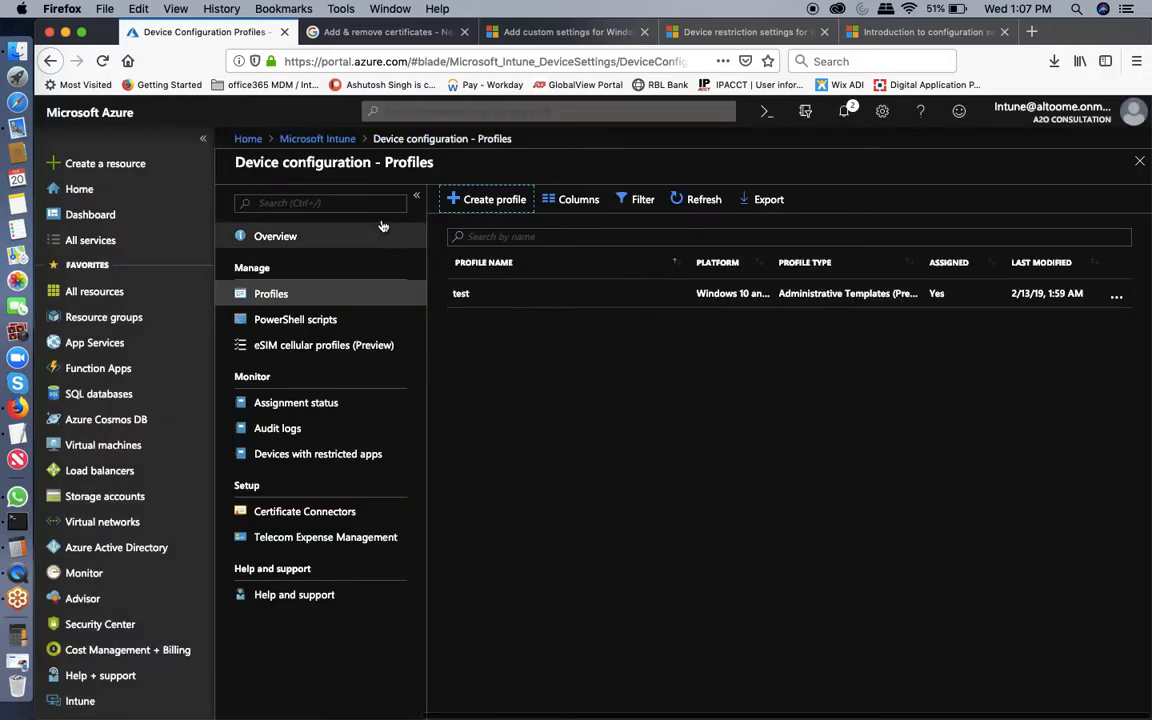
Enter the work account e-mail on the phone, fixing the mistyped 'x' to 'c' in the domain, and submit.
click(65, 32)
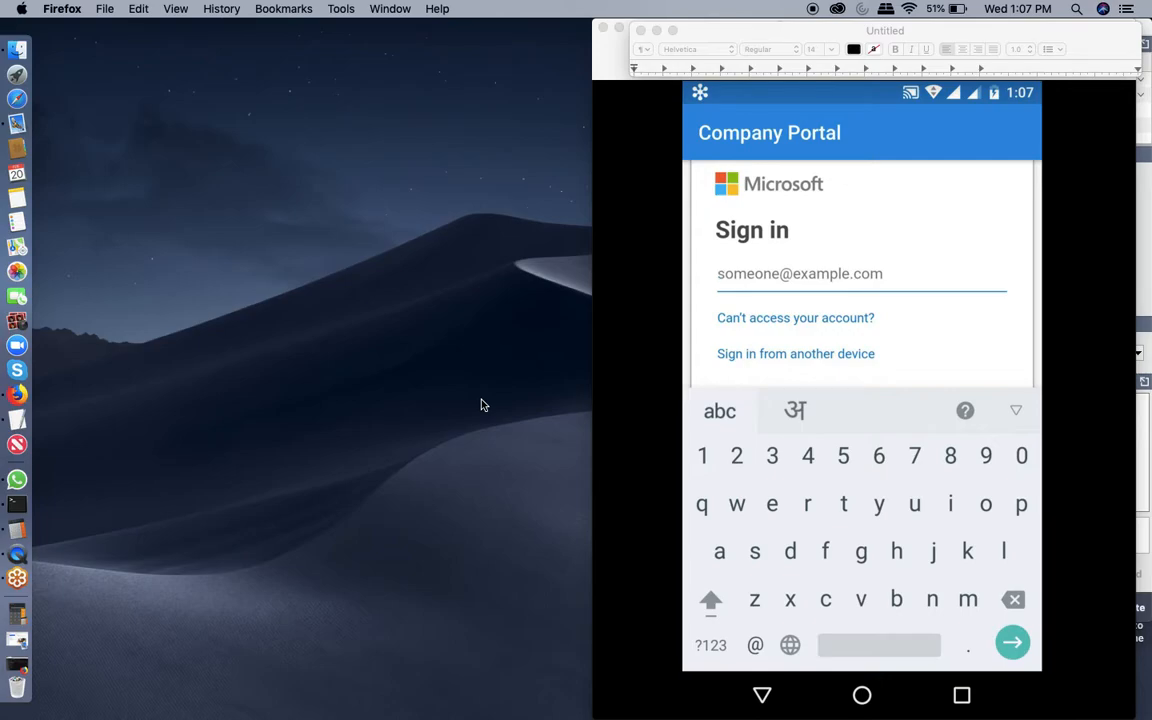
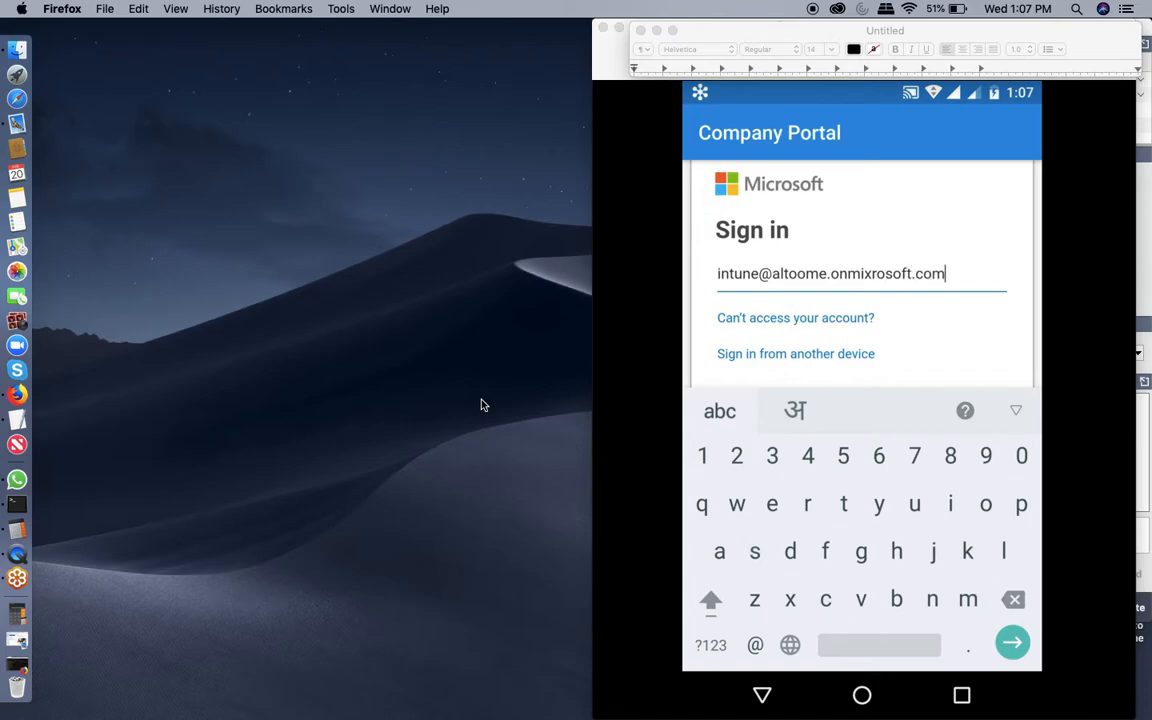
click(870, 274)
key(BackSpace)
text(c)
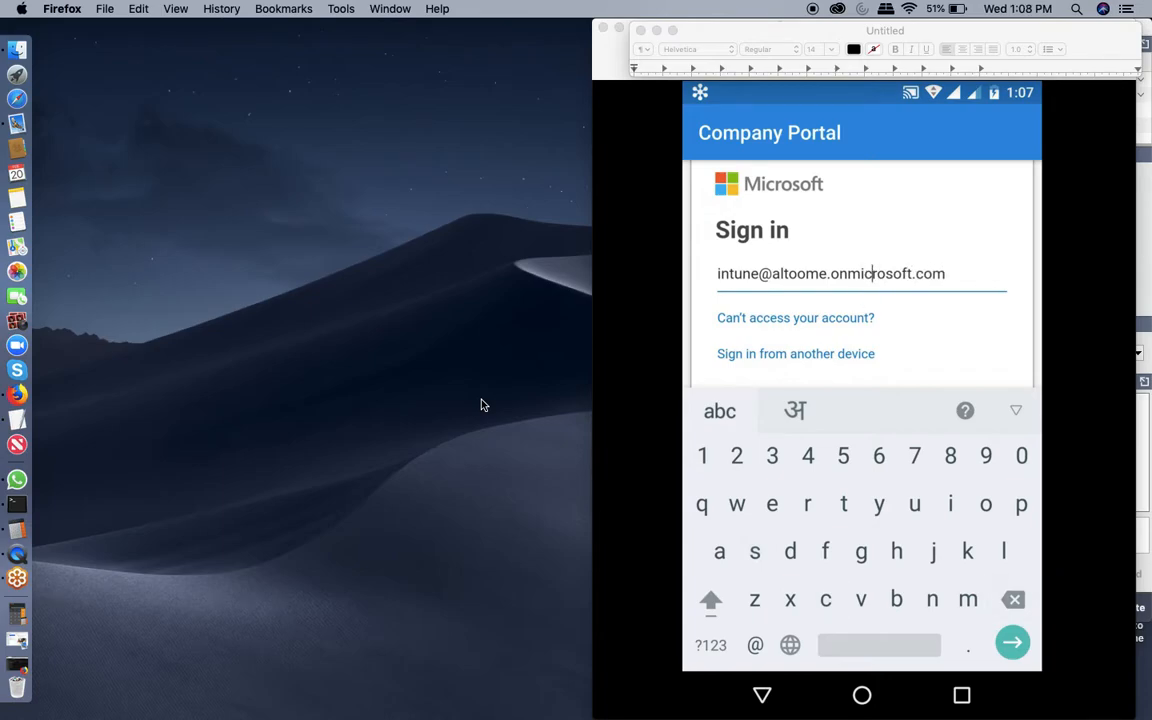
key(Return)
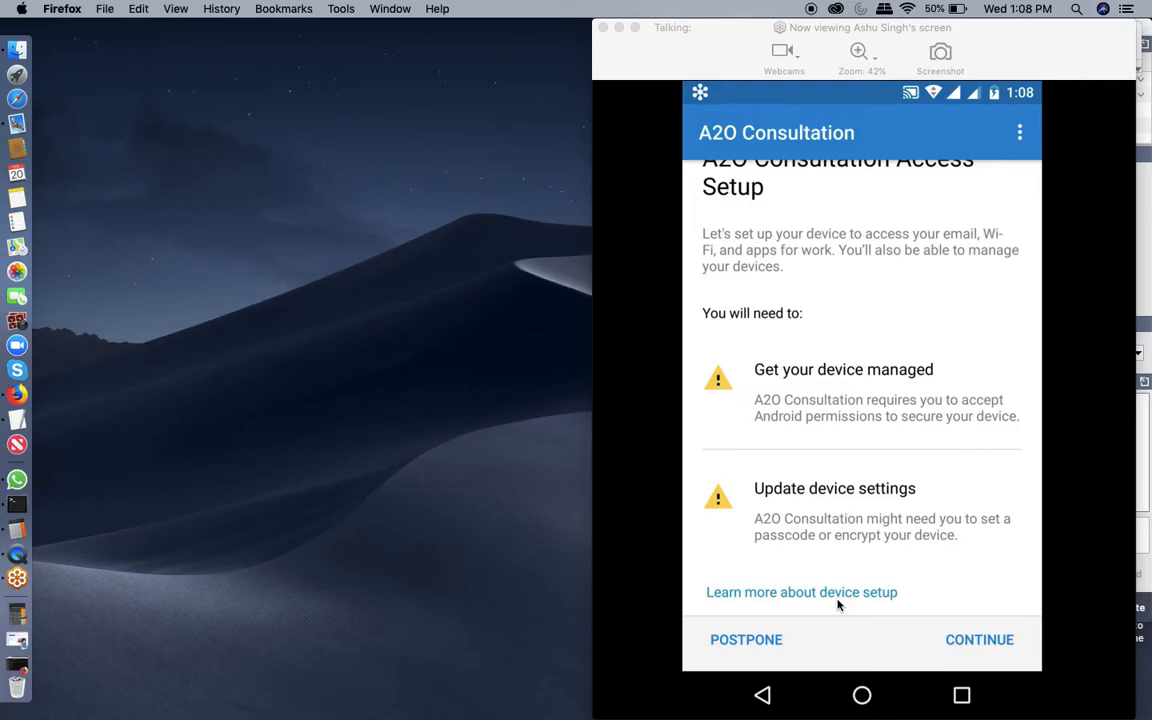
Focus the phone's screen-share viewer showing the A2O Consultation Access Setup page.
click(979, 646)
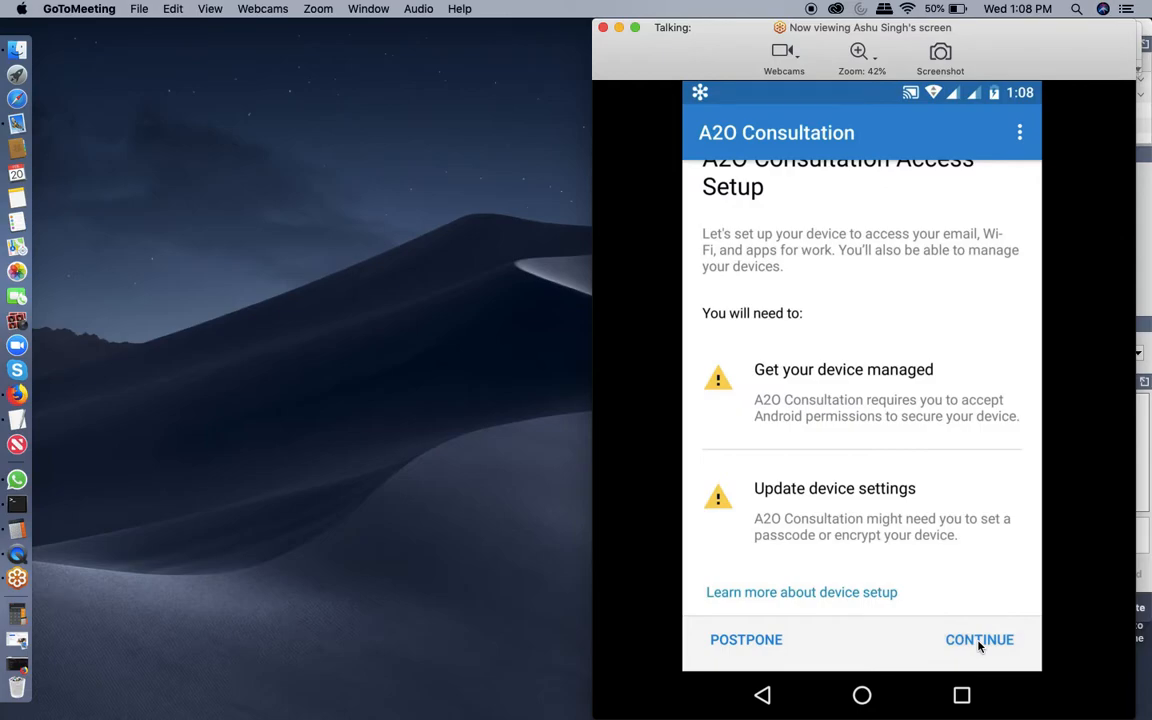
Continue from the A2O Consultation Access Setup page to begin device setup.
click(979, 641)
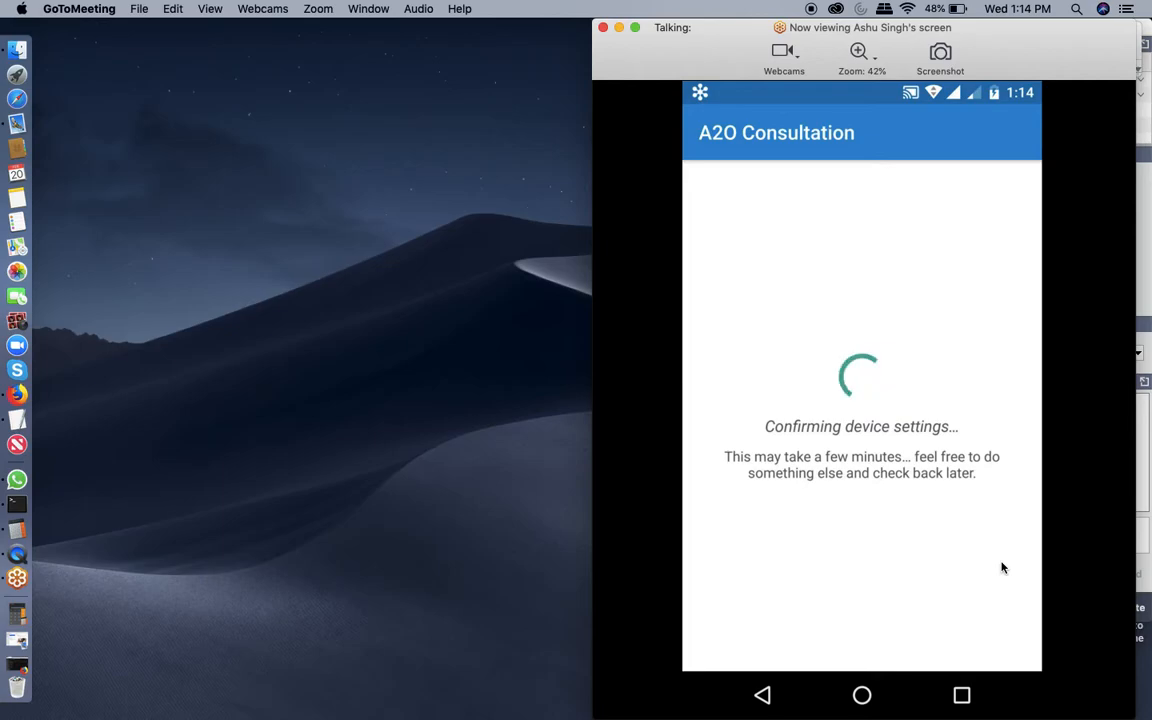
Bring Firefox back to the Intune Device configuration profiles page, leaving the GoToMeeting share.
click(20, 394)
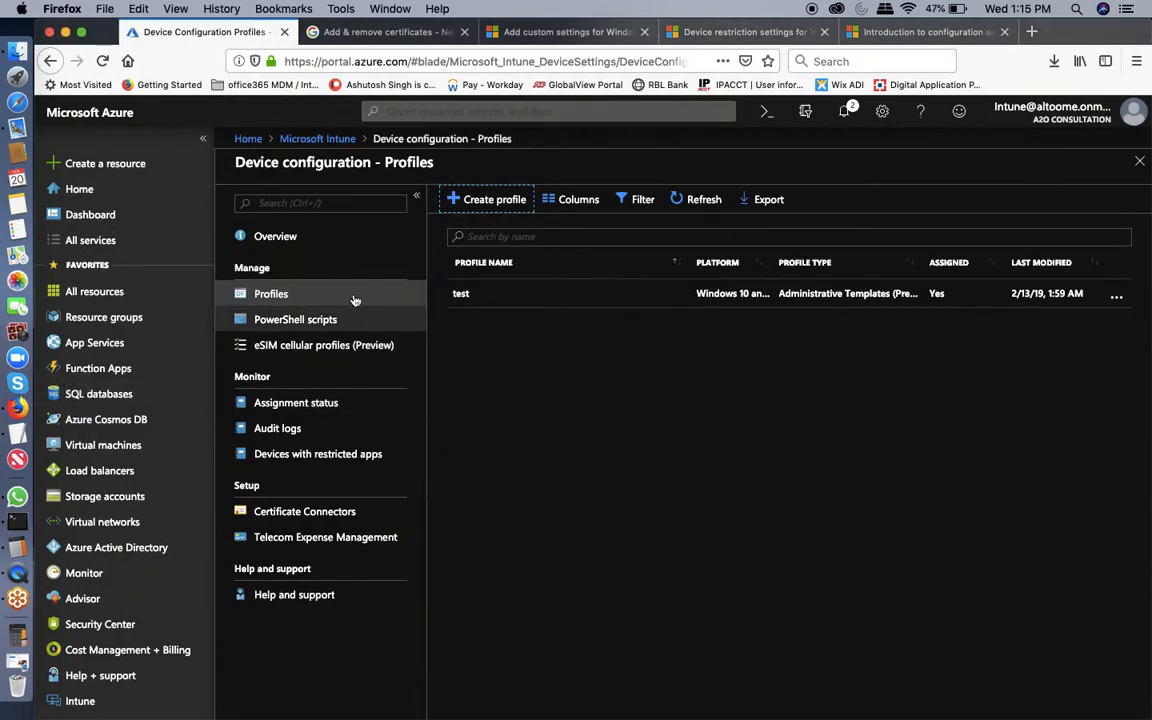
Open Intune's All devices list, glance at the phone, and refresh to show the Android phone Not Compliant.
click(318, 139)
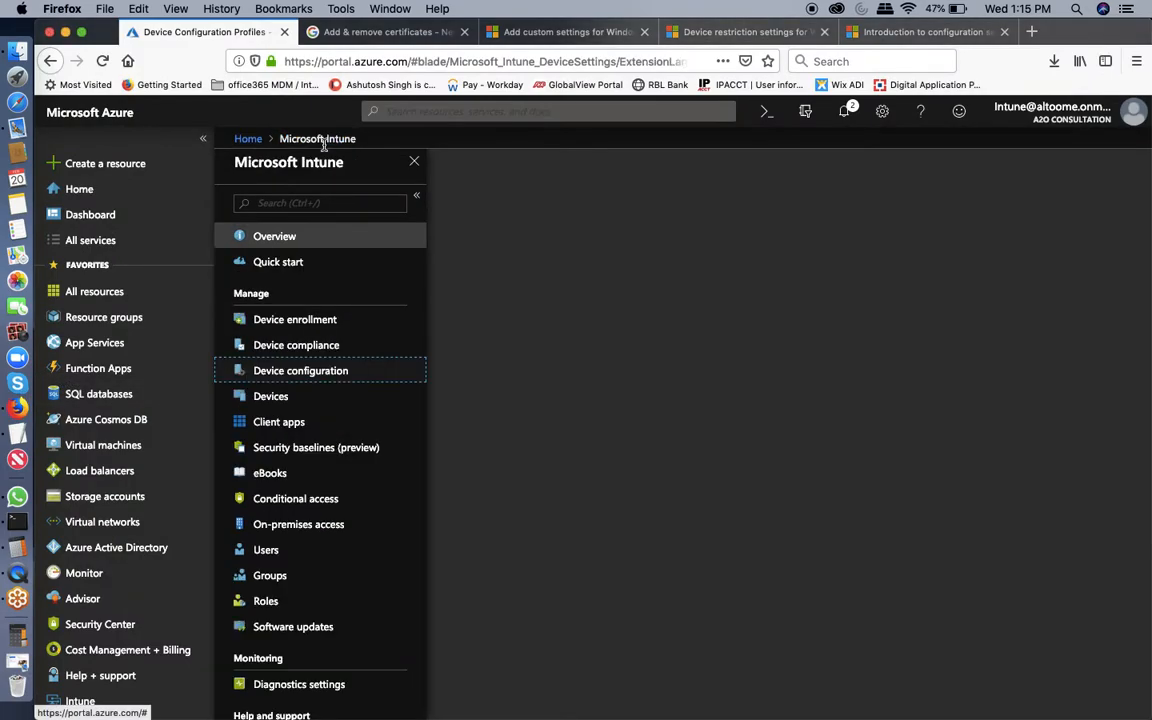
click(272, 396)
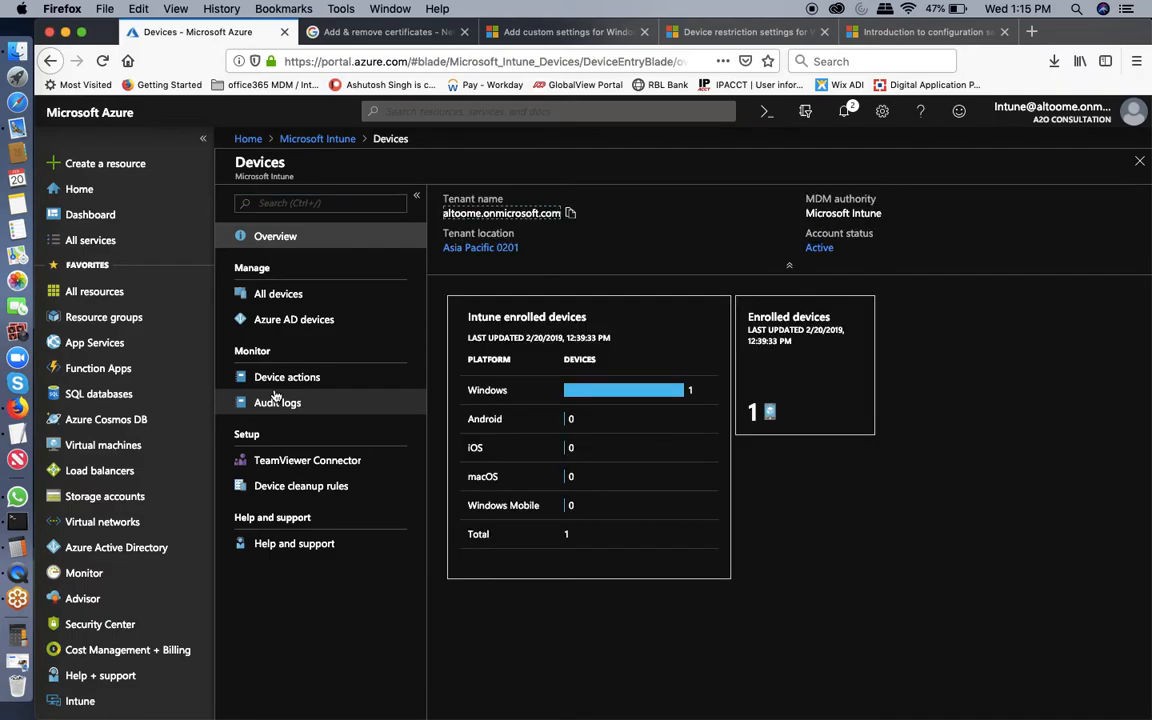
click(264, 296)
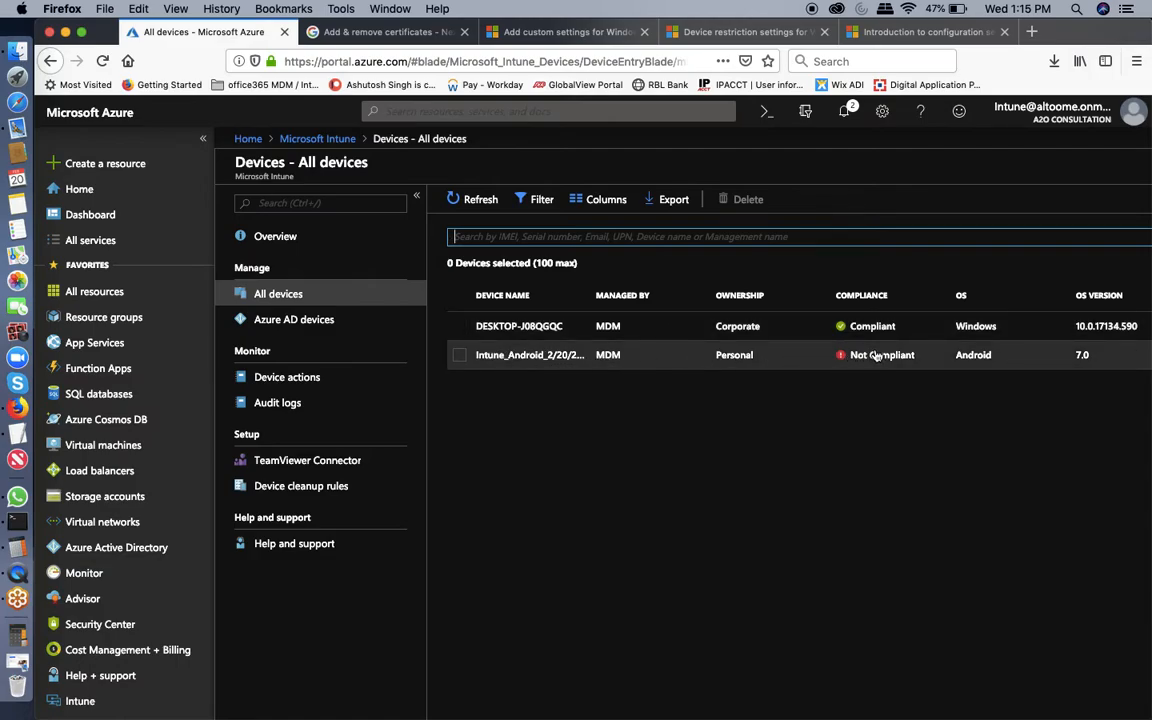
click(64, 34)
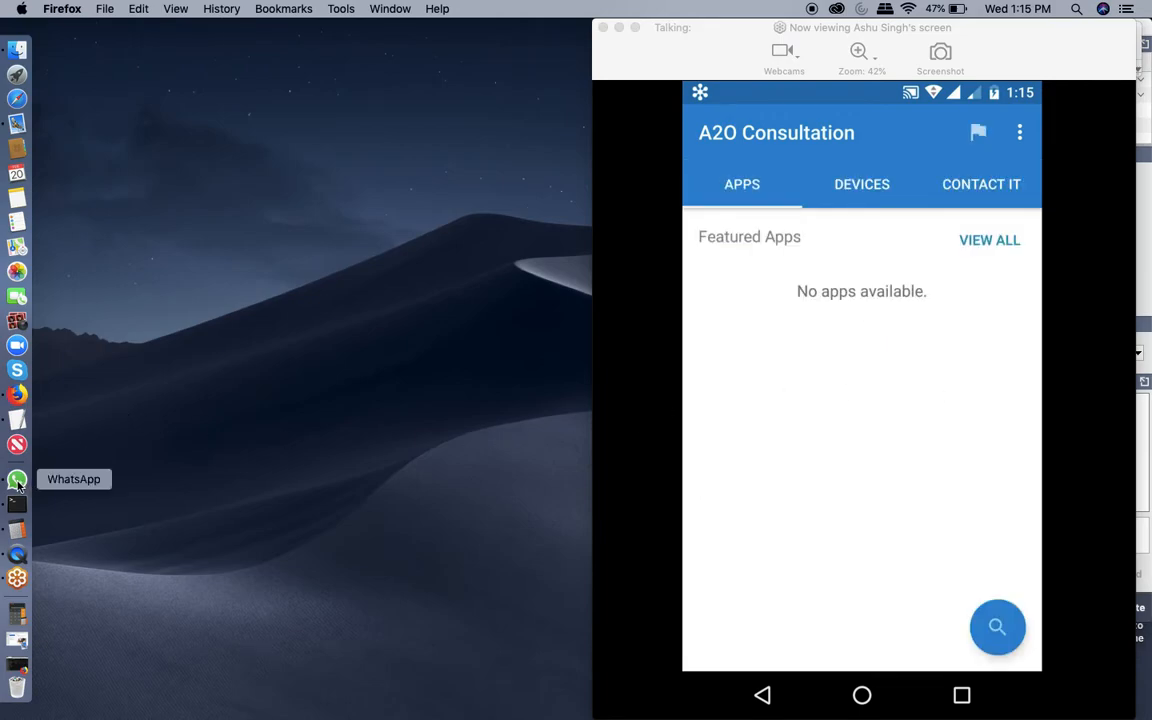
click(16, 395)
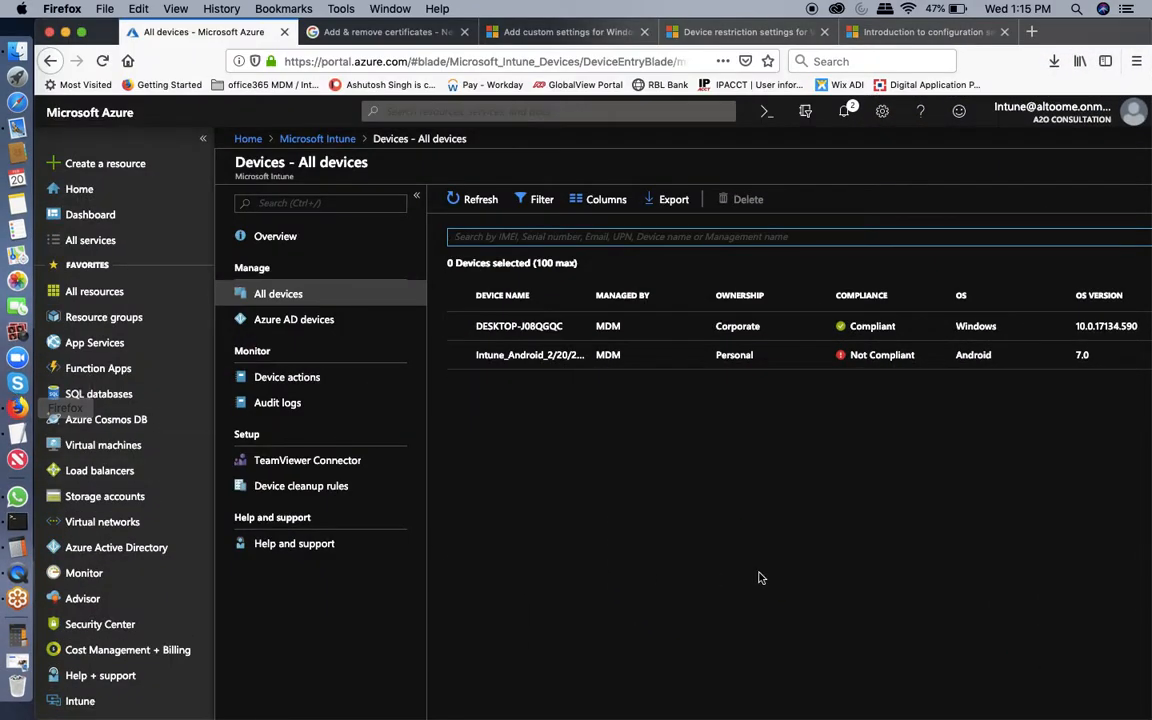
click(464, 201)
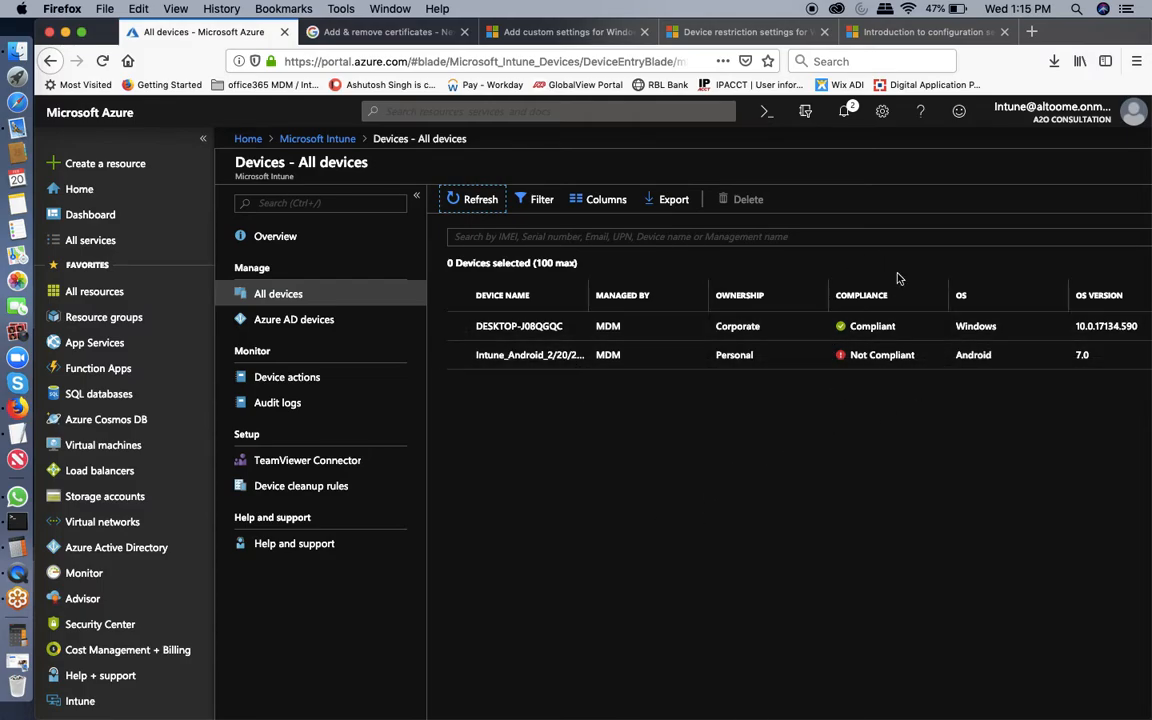
Inspect the Android phone's andr compliance policy error, then switch to the phone's device Overview.
click(556, 357)
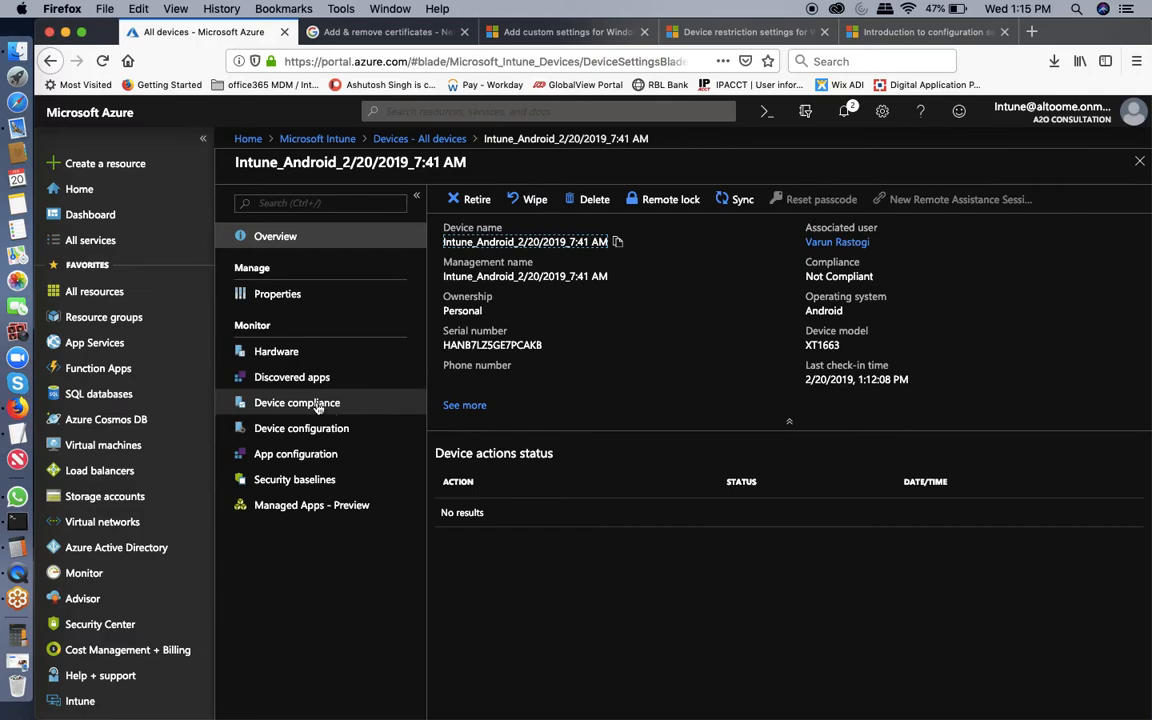
click(318, 406)
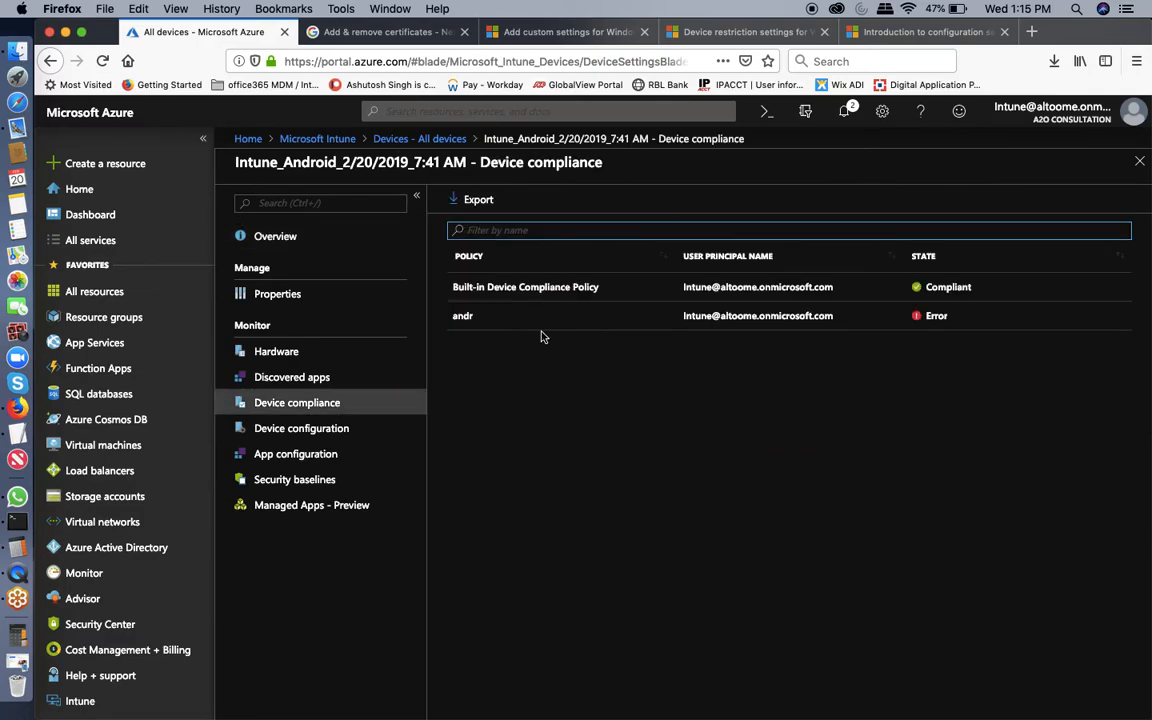
click(688, 323)
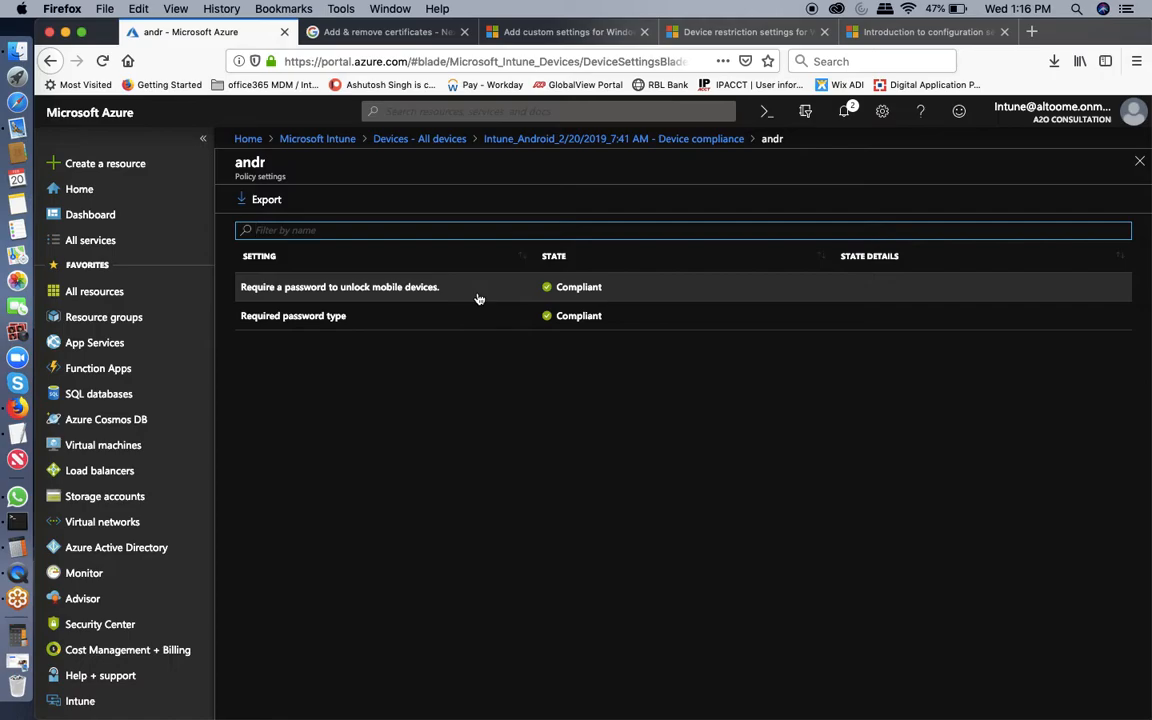
click(1140, 162)
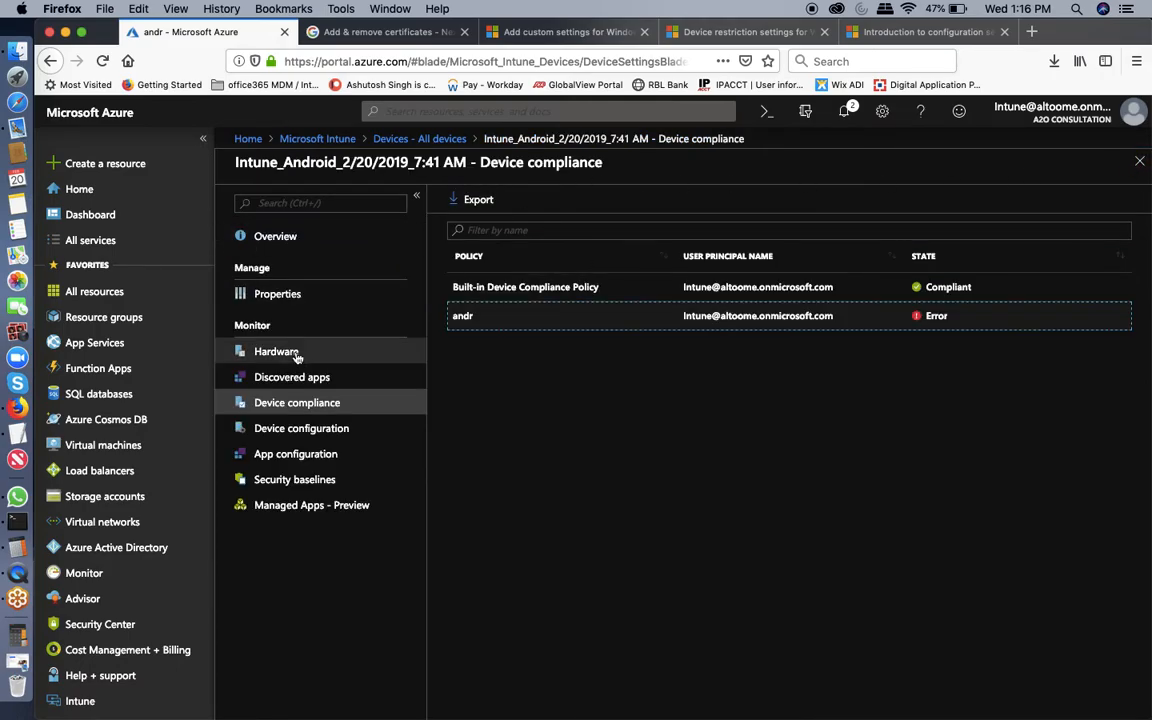
click(273, 240)
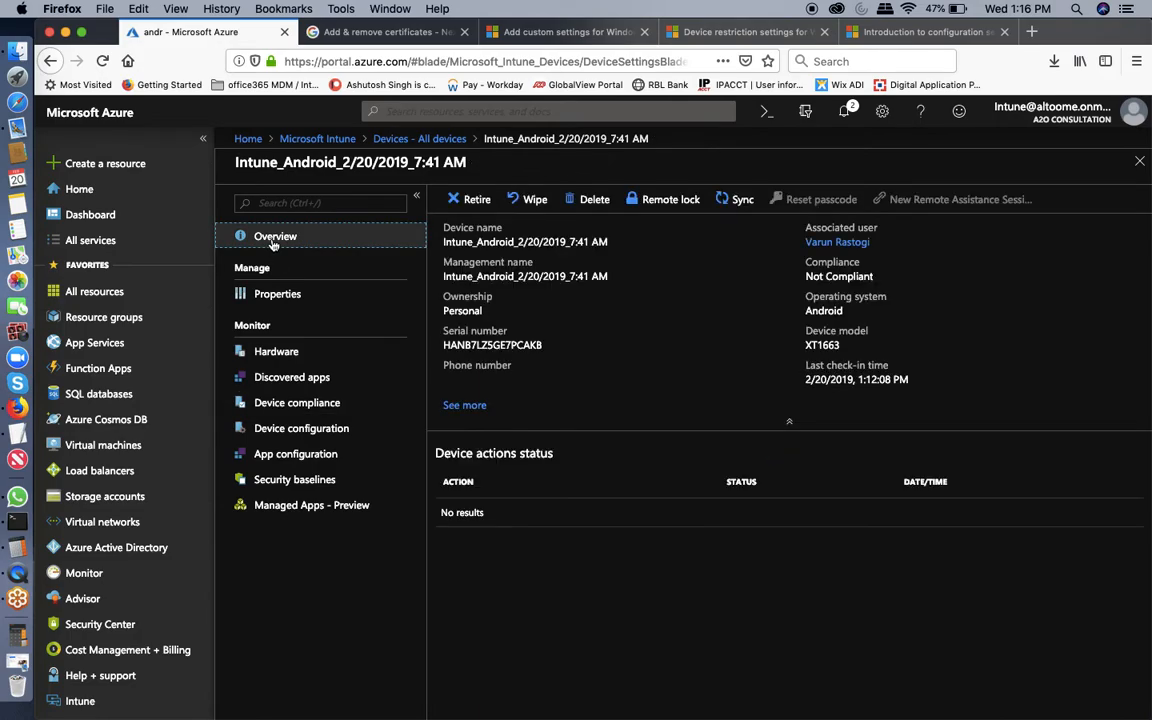
Sync the Android device, refresh All devices to see it Compliant, and return to the Intune overview.
click(725, 202)
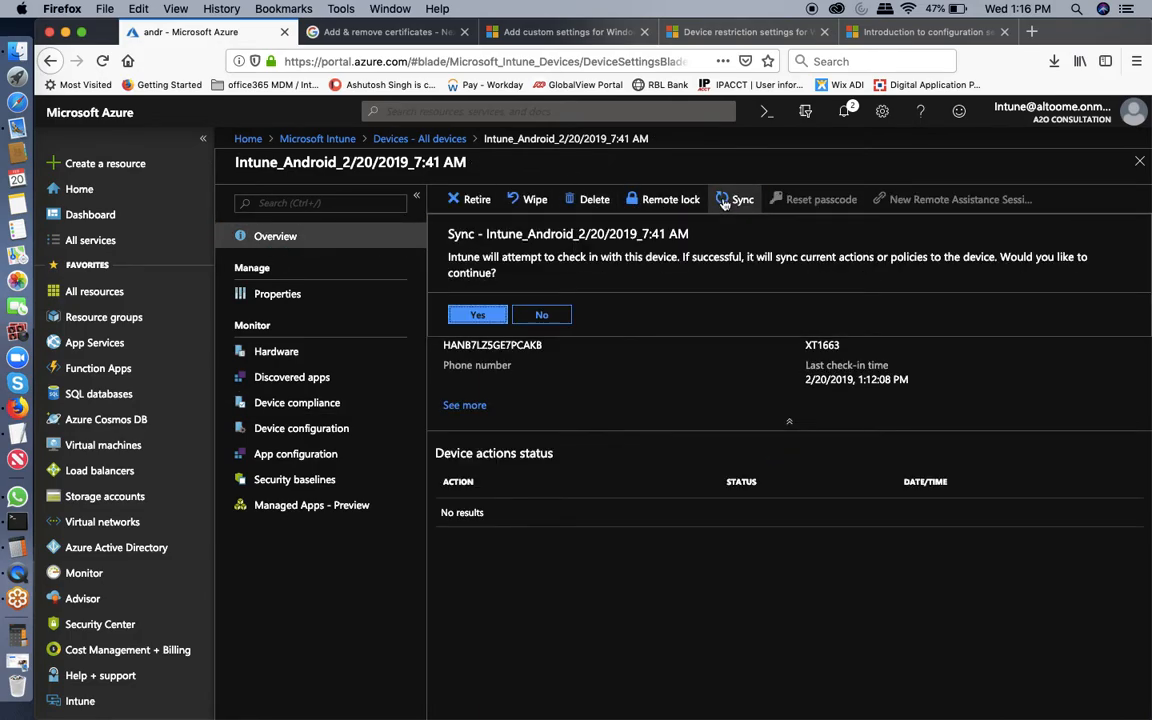
click(486, 314)
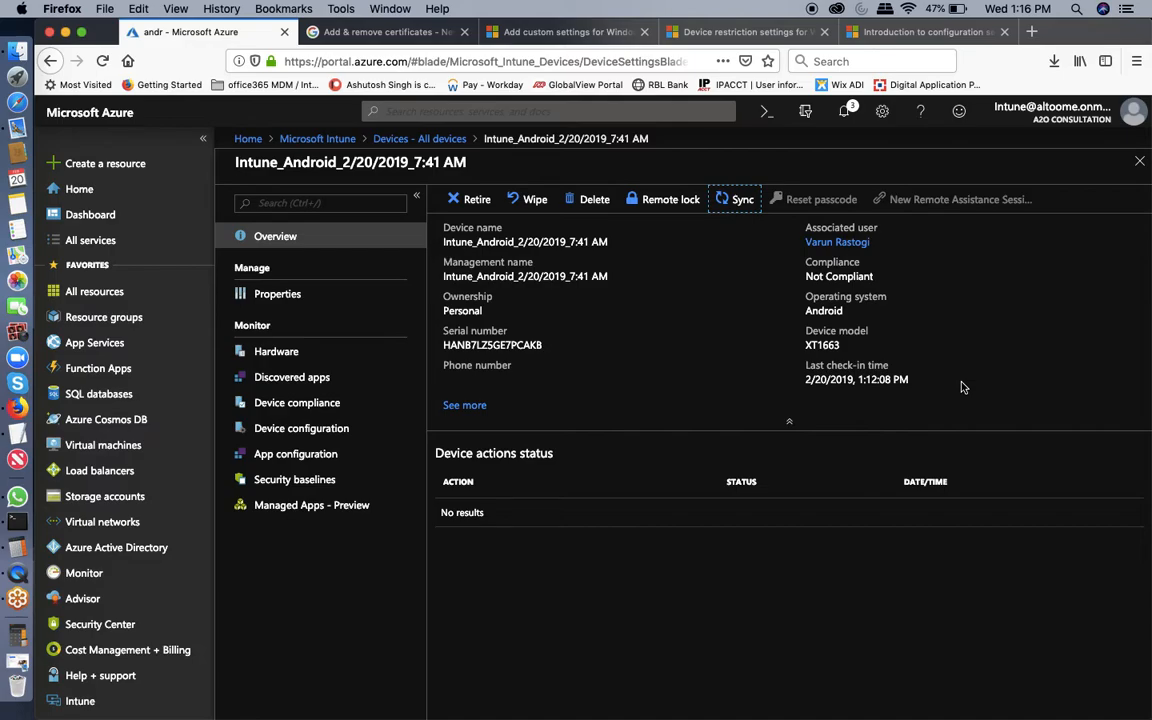
click(1139, 161)
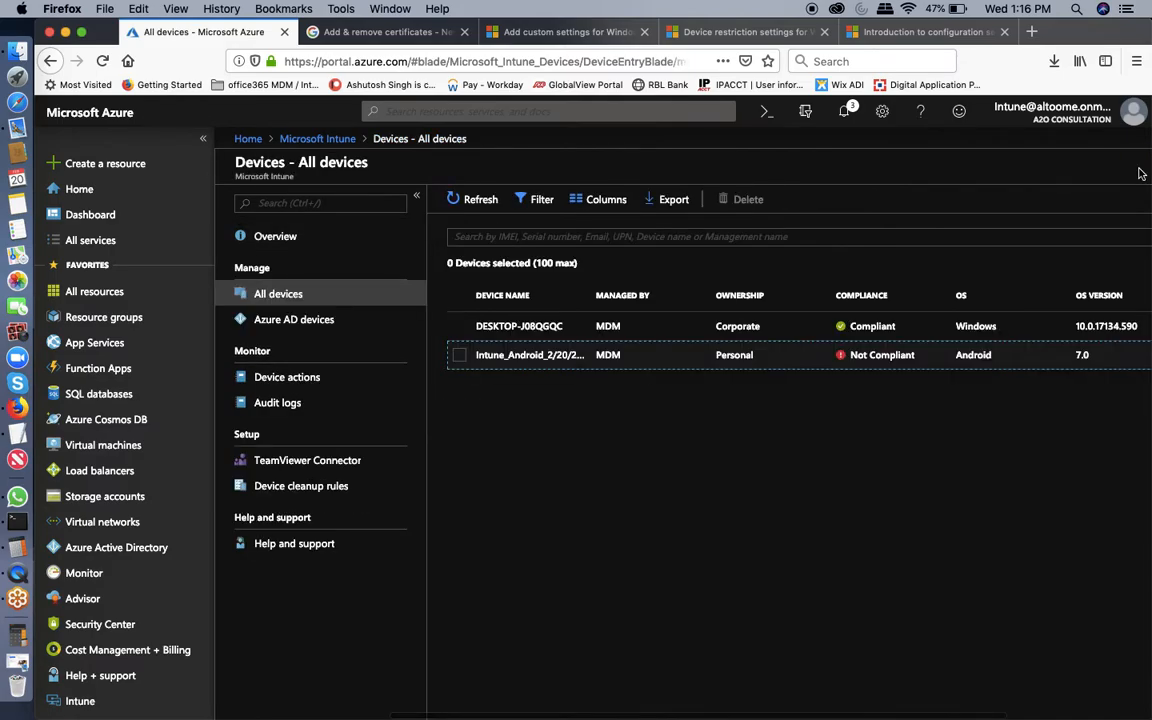
click(470, 202)
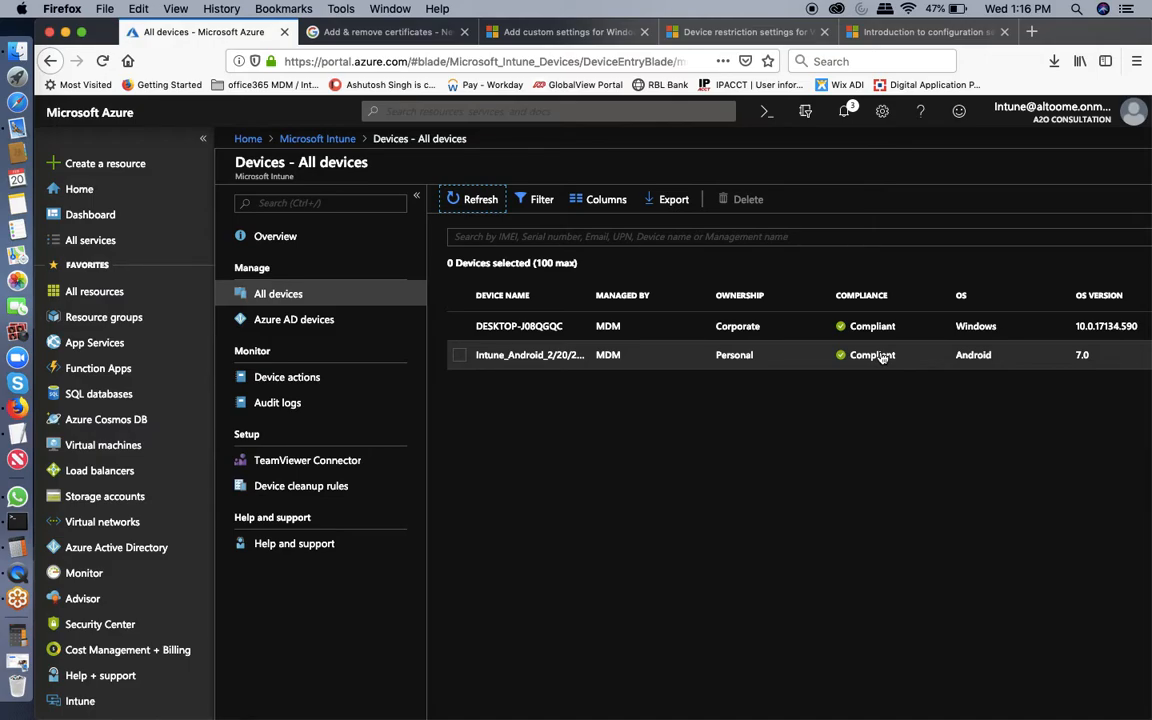
click(318, 139)
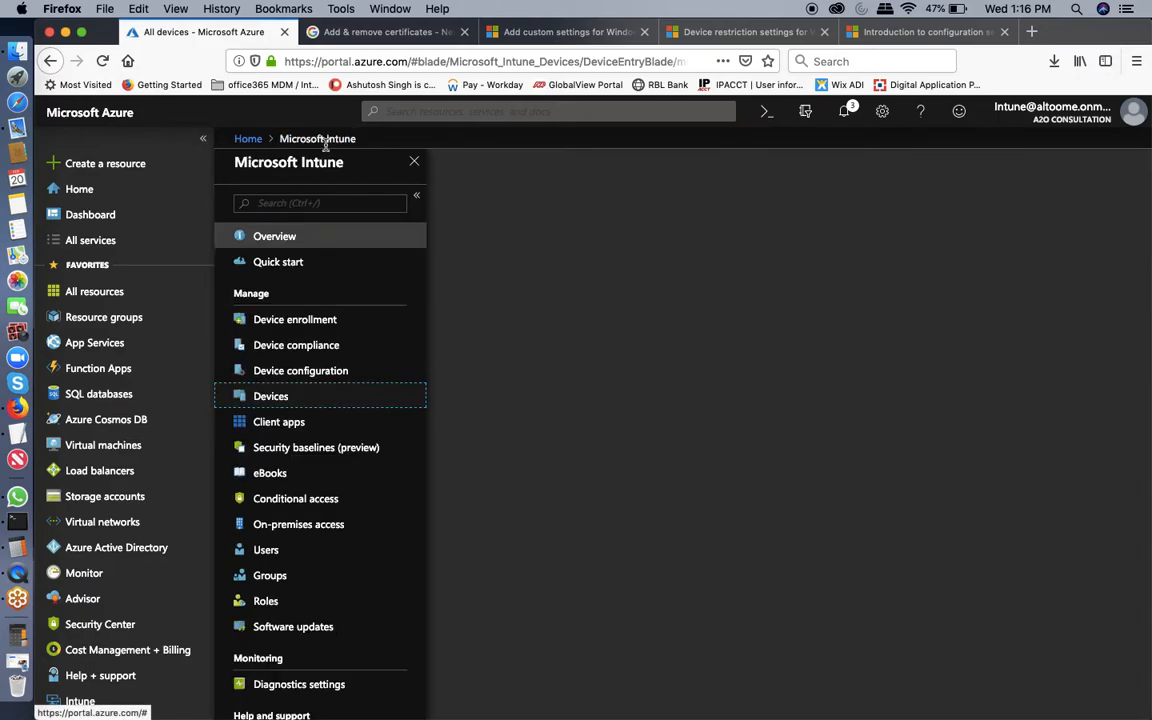
Start adding an Android app under Client apps > Apps, open App information, and open a new tab.
click(306, 430)
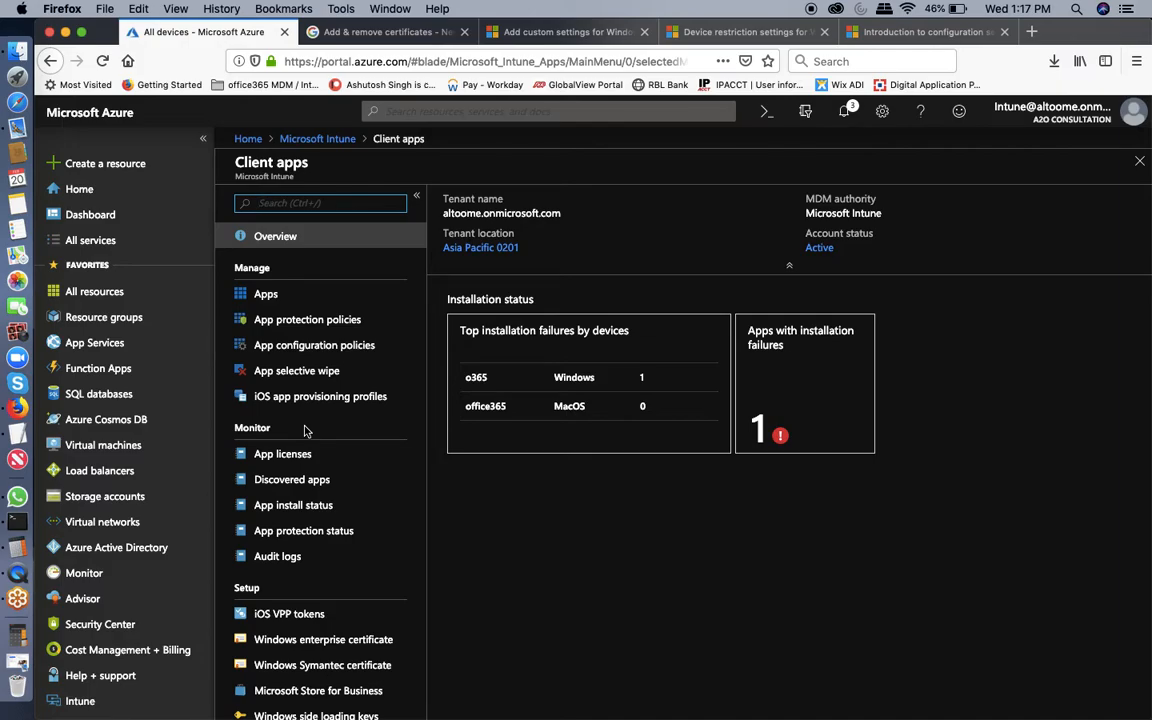
click(266, 298)
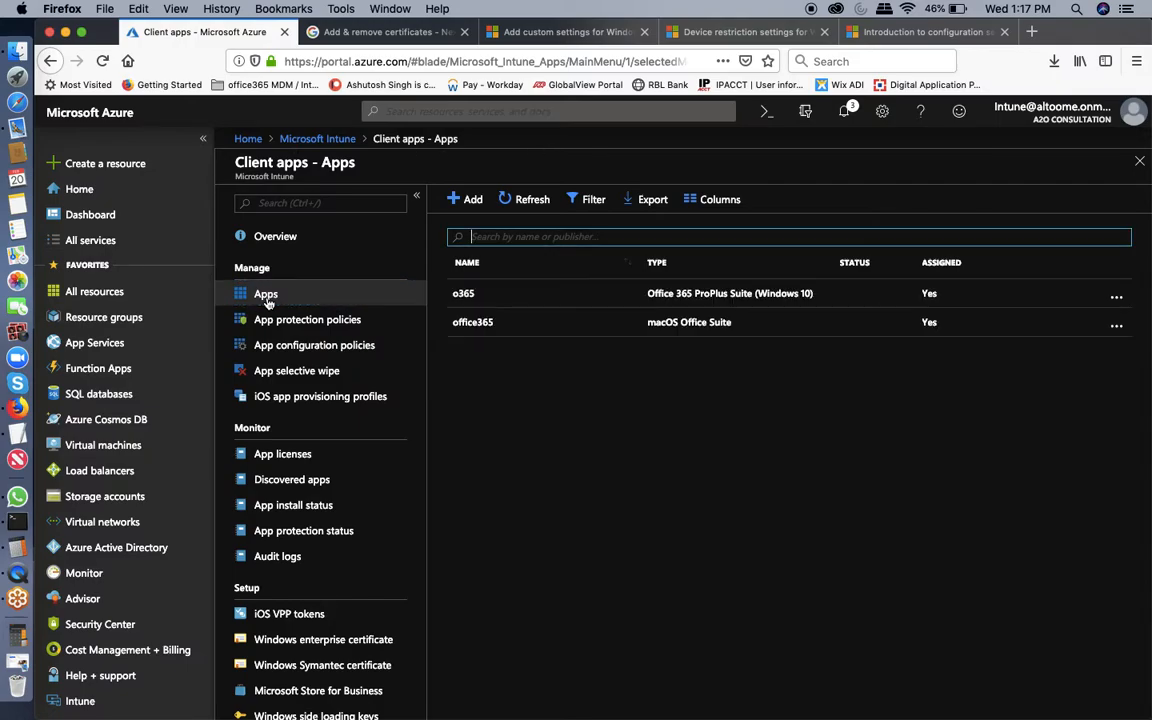
click(465, 198)
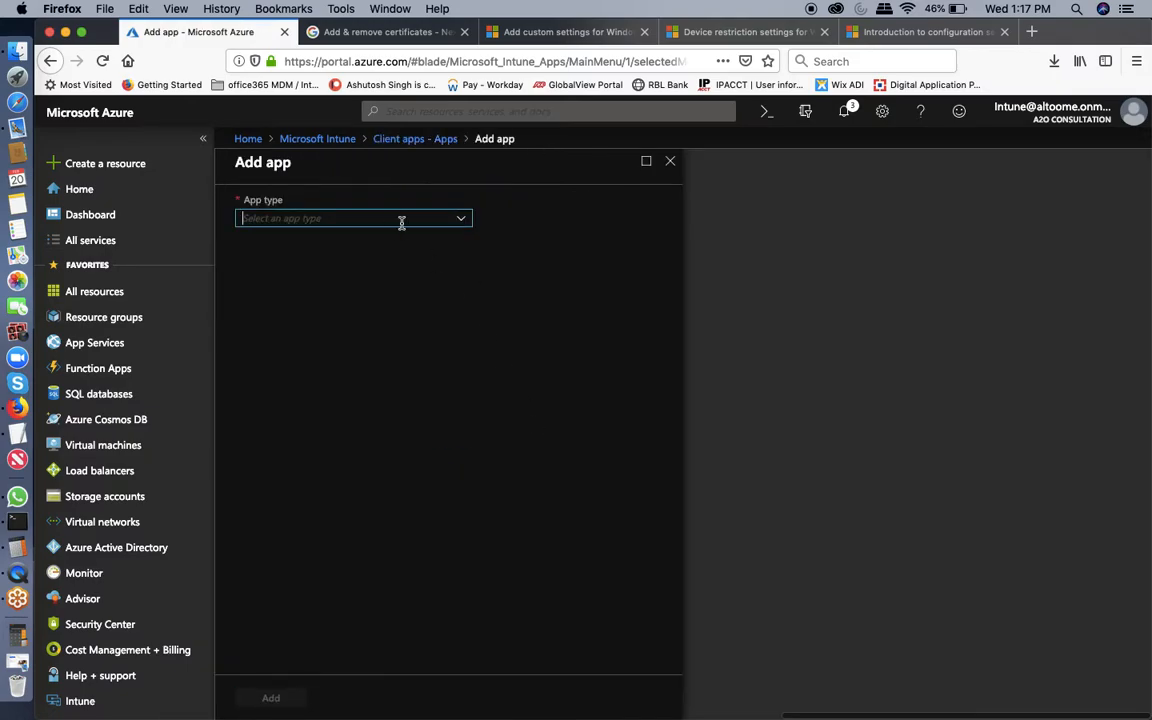
click(392, 222)
click(270, 254)
click(280, 272)
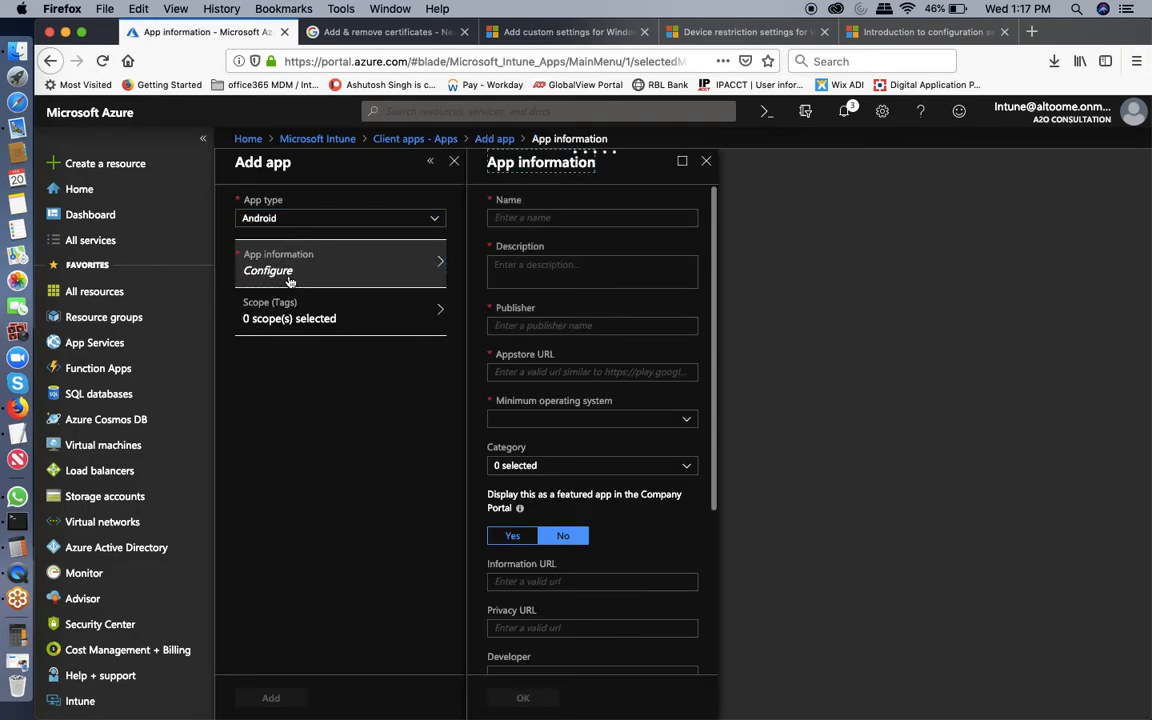
click(529, 218)
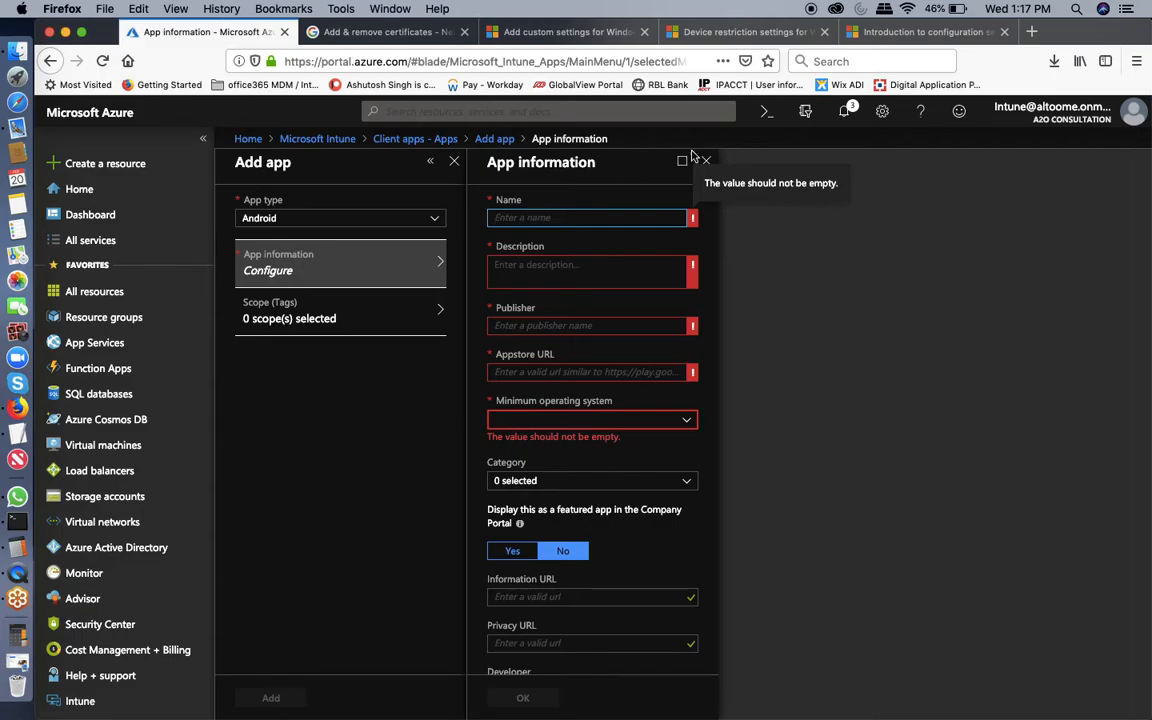
click(1031, 32)
Search for googleplay and open the Google Play store's Android Apps section.
text(goog)
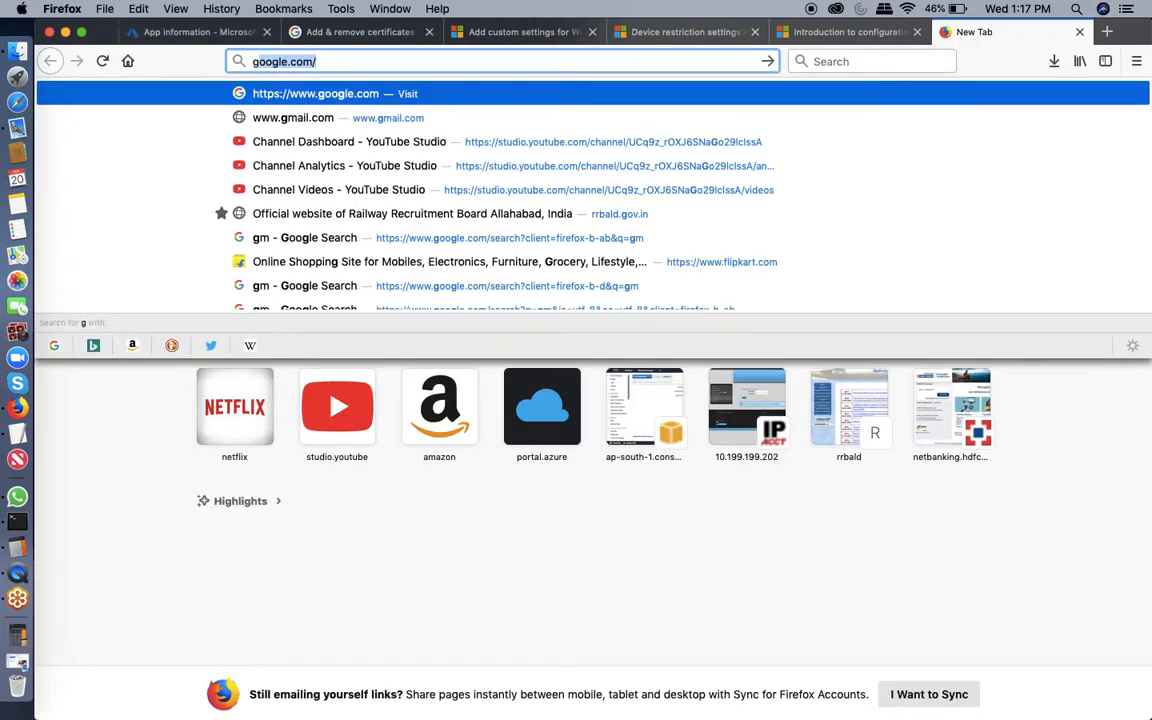
text(leplay)
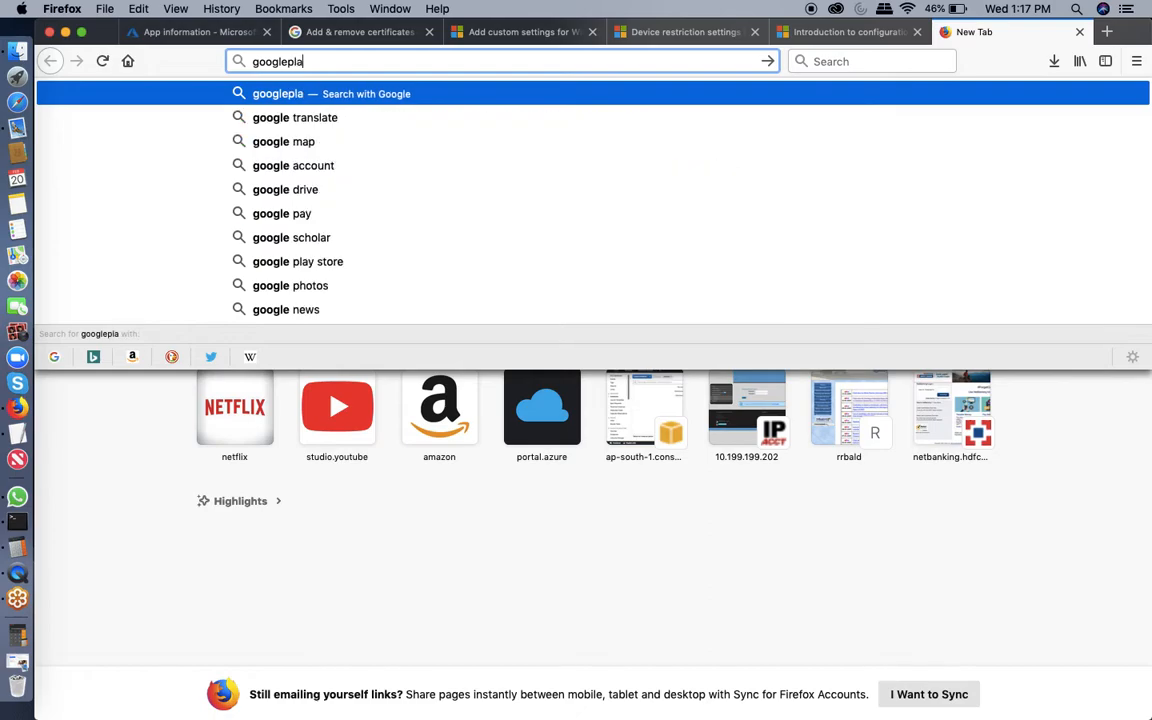
key(Return)
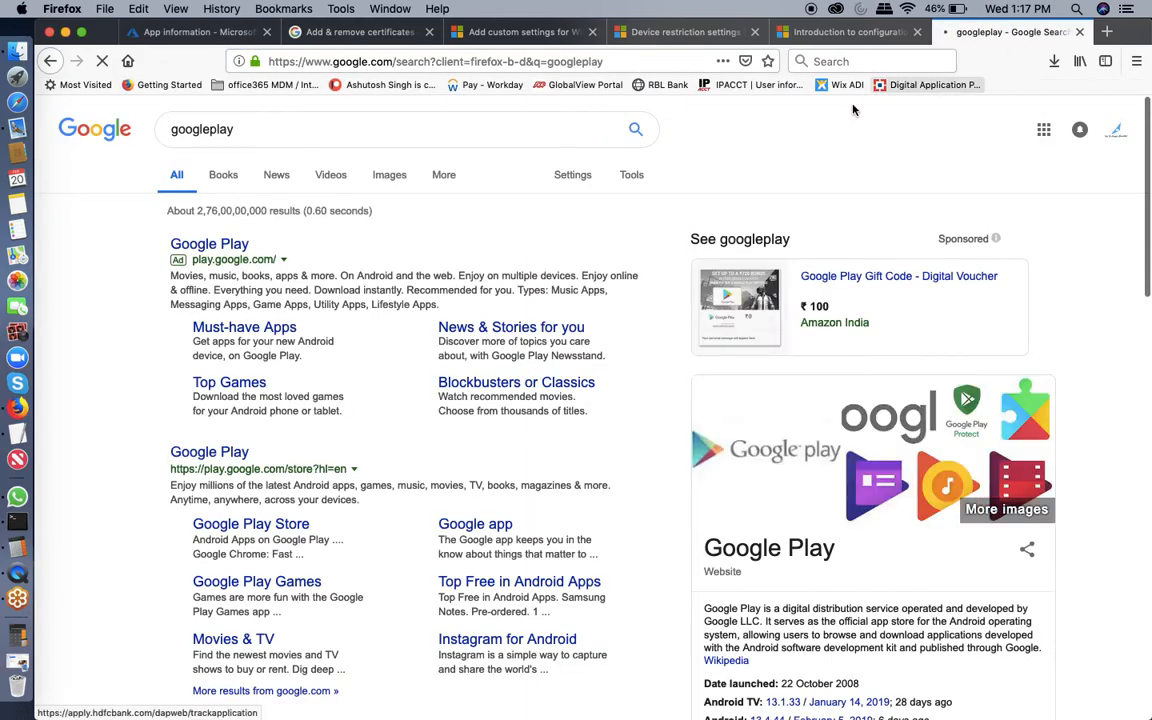
click(209, 246)
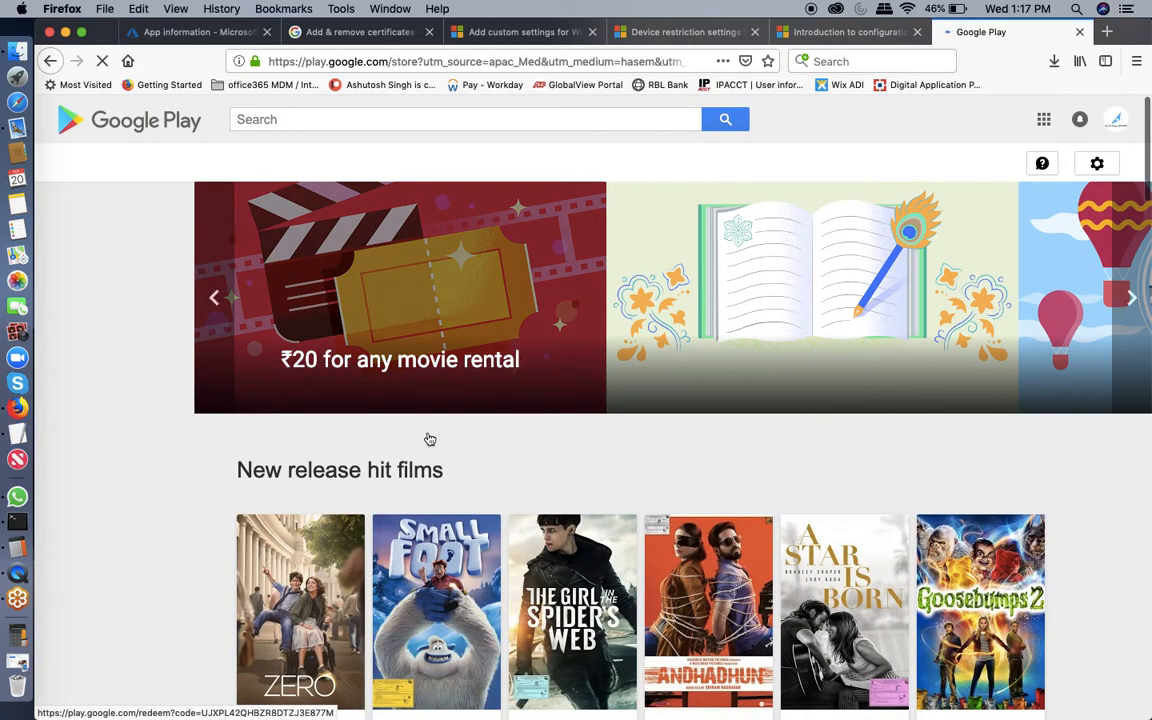
scroll(139, 522, down, 3)
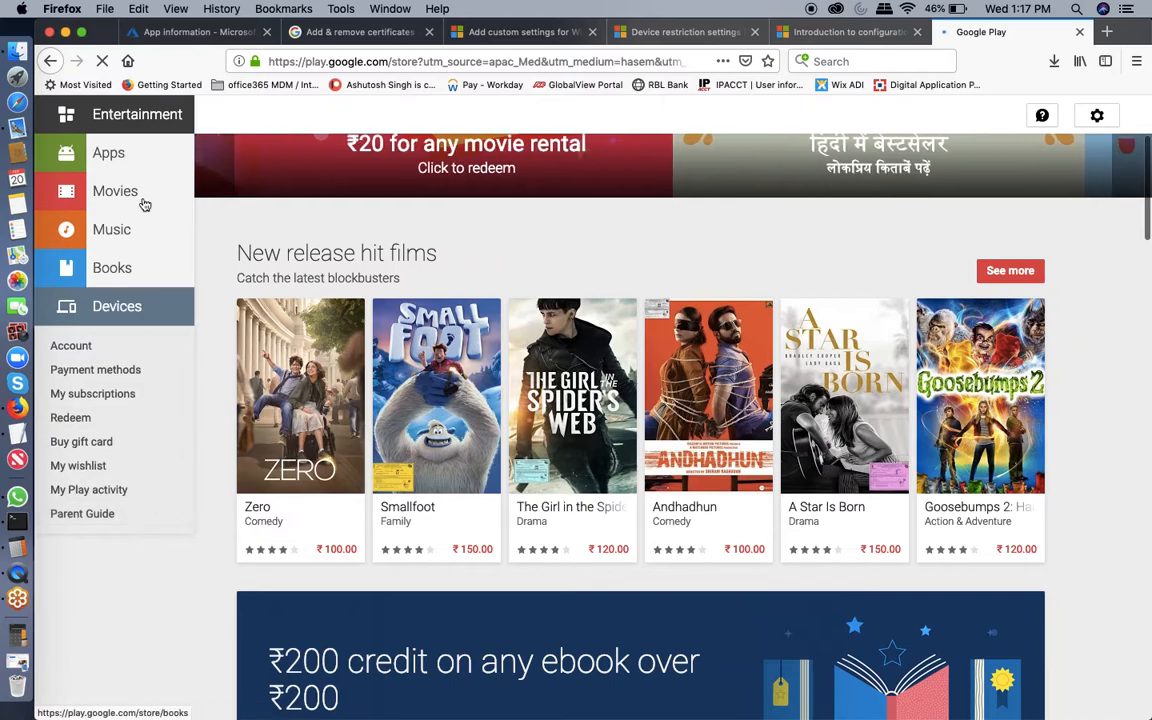
click(121, 159)
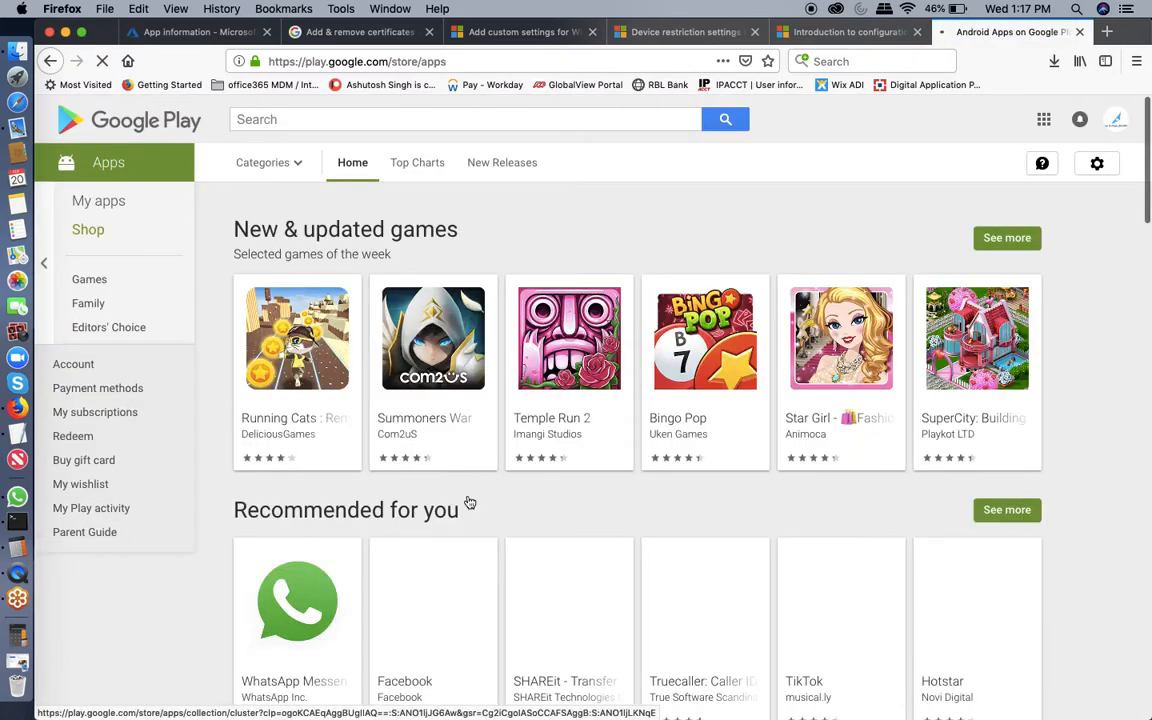
Scroll down to 'Edit files on the go' and open the CamScanner - Phone PDF Creator page.
scroll(467, 501, down, 3)
scroll(469, 502, down, 3)
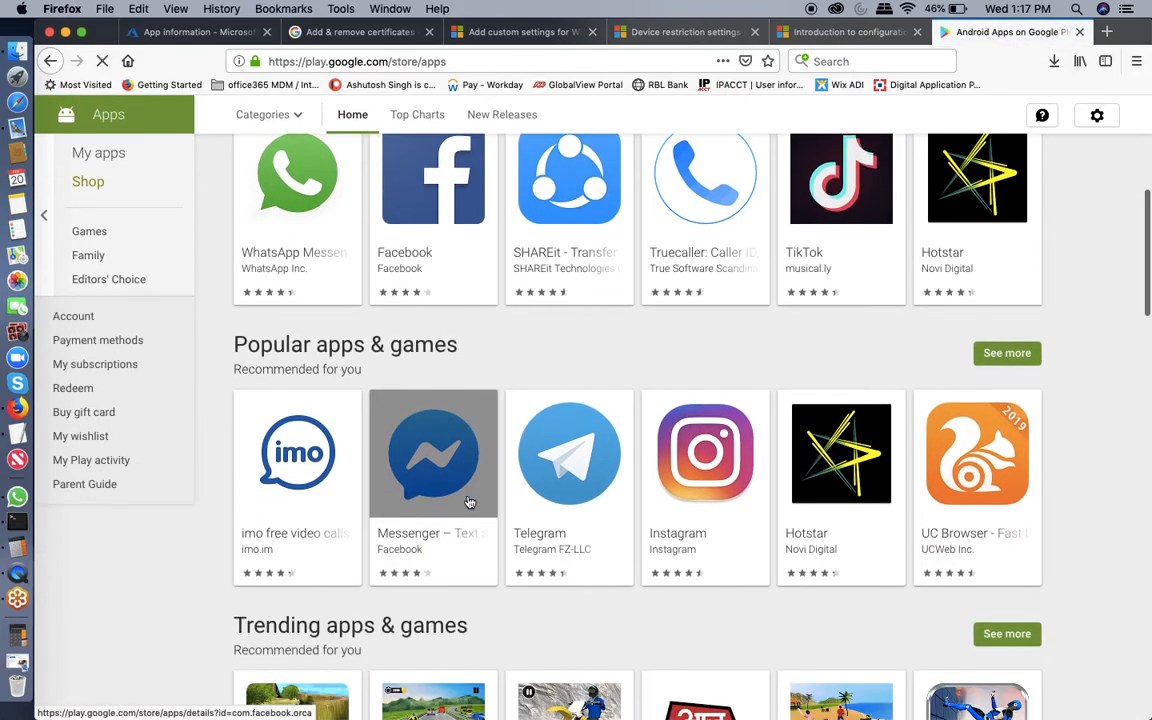
scroll(469, 502, down, 3)
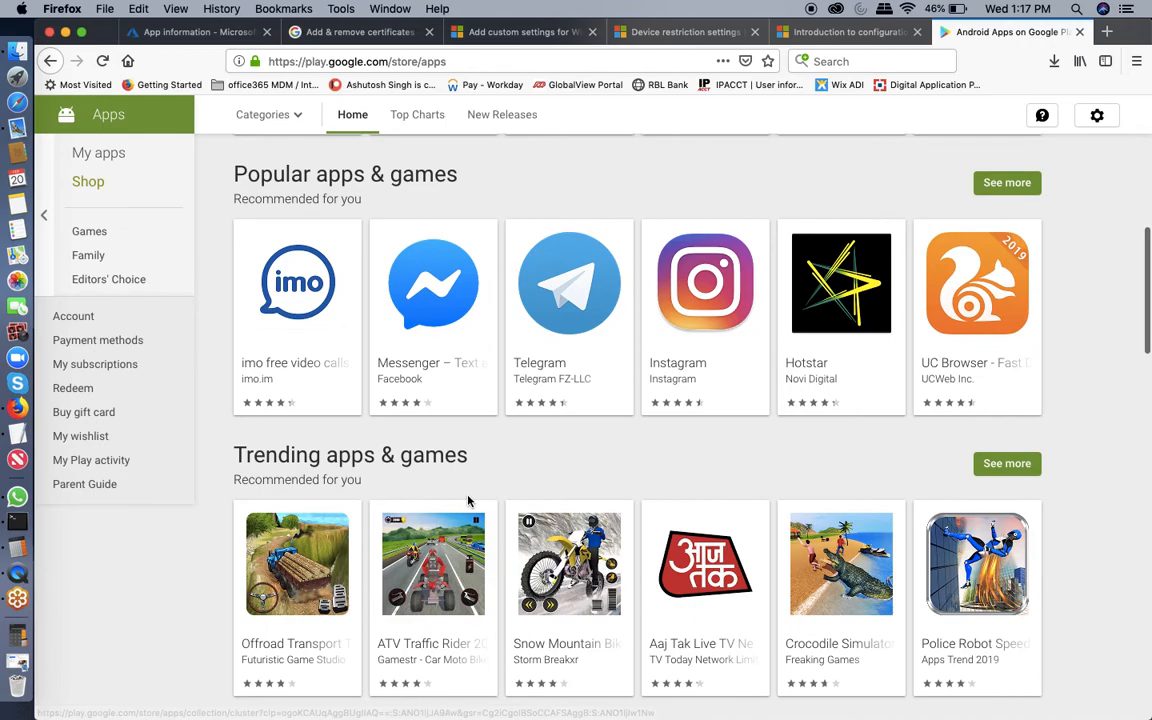
scroll(469, 502, down, 8)
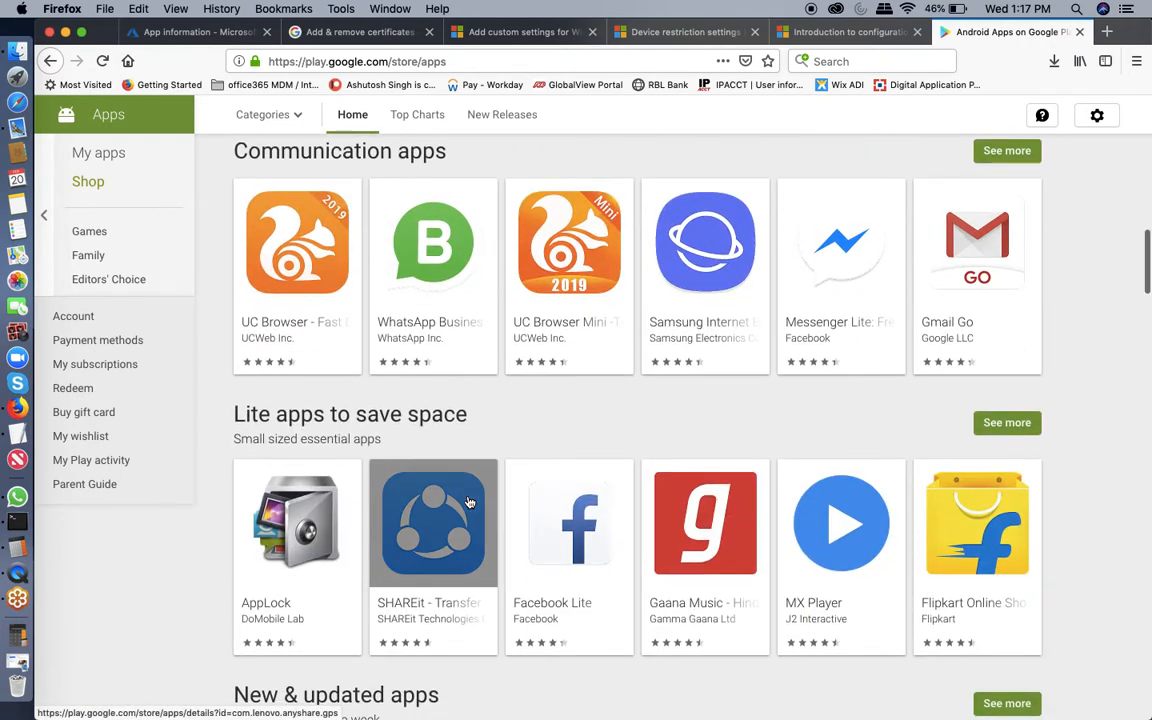
scroll(469, 502, down, 3)
scroll(469, 502, down, 4)
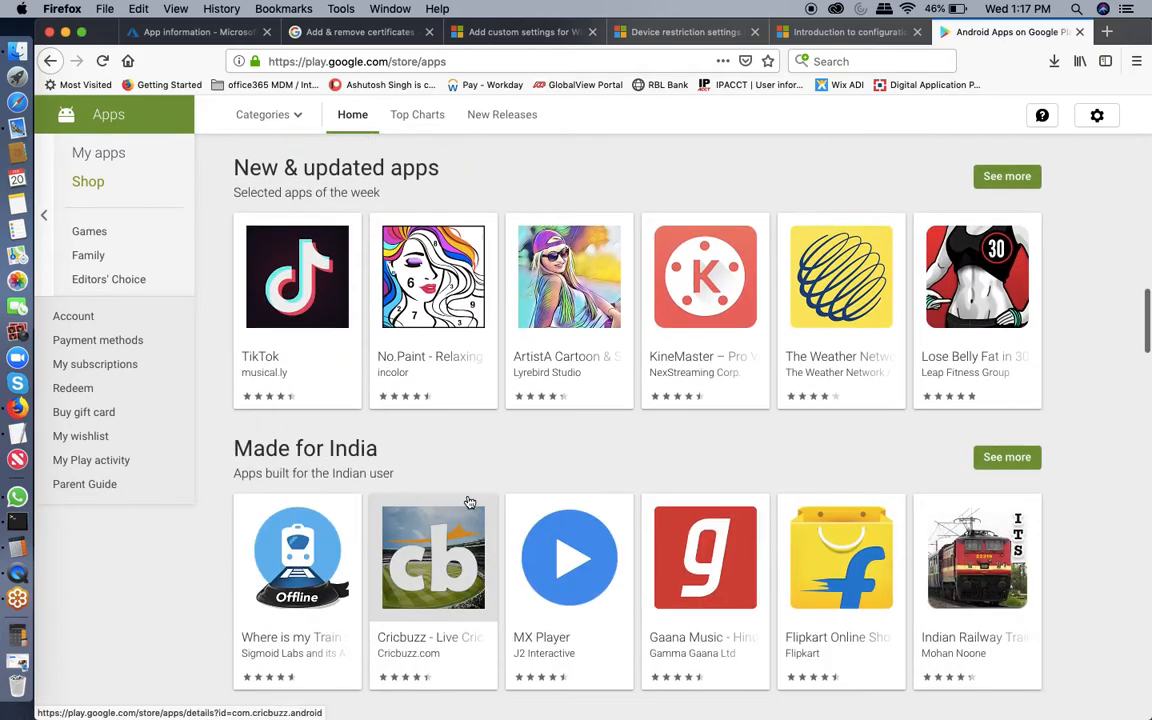
scroll(469, 502, down, 3)
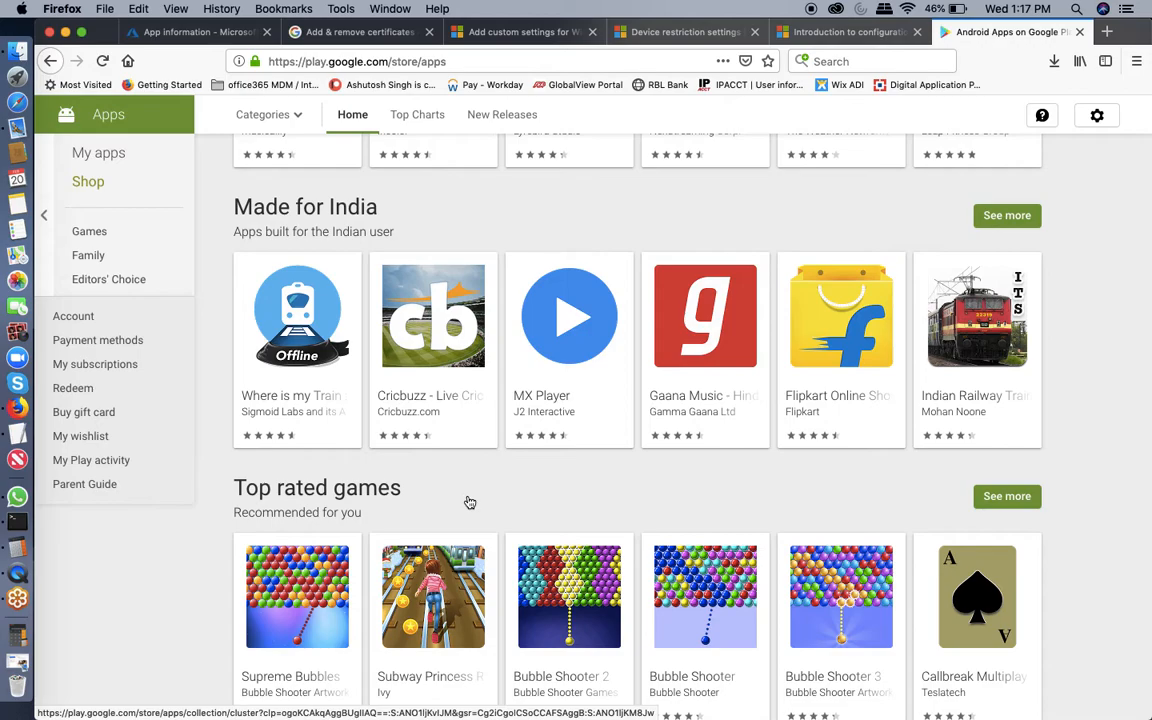
scroll(469, 502, down, 9)
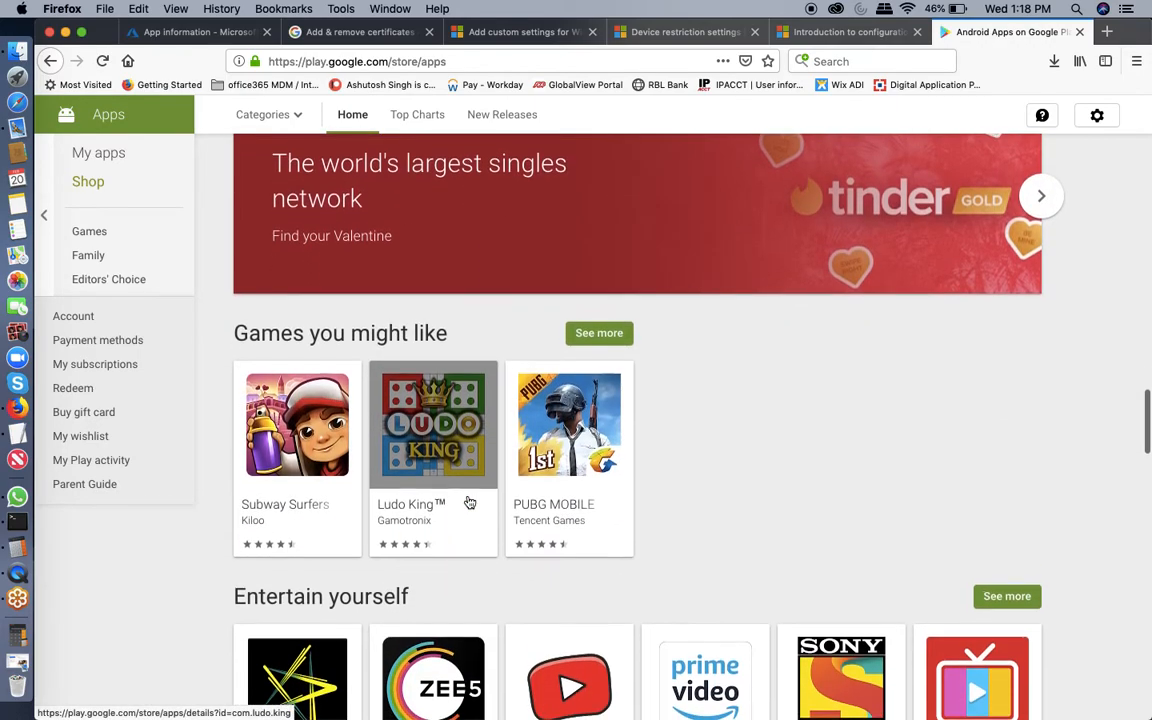
scroll(469, 502, down, 3)
scroll(469, 502, down, 2)
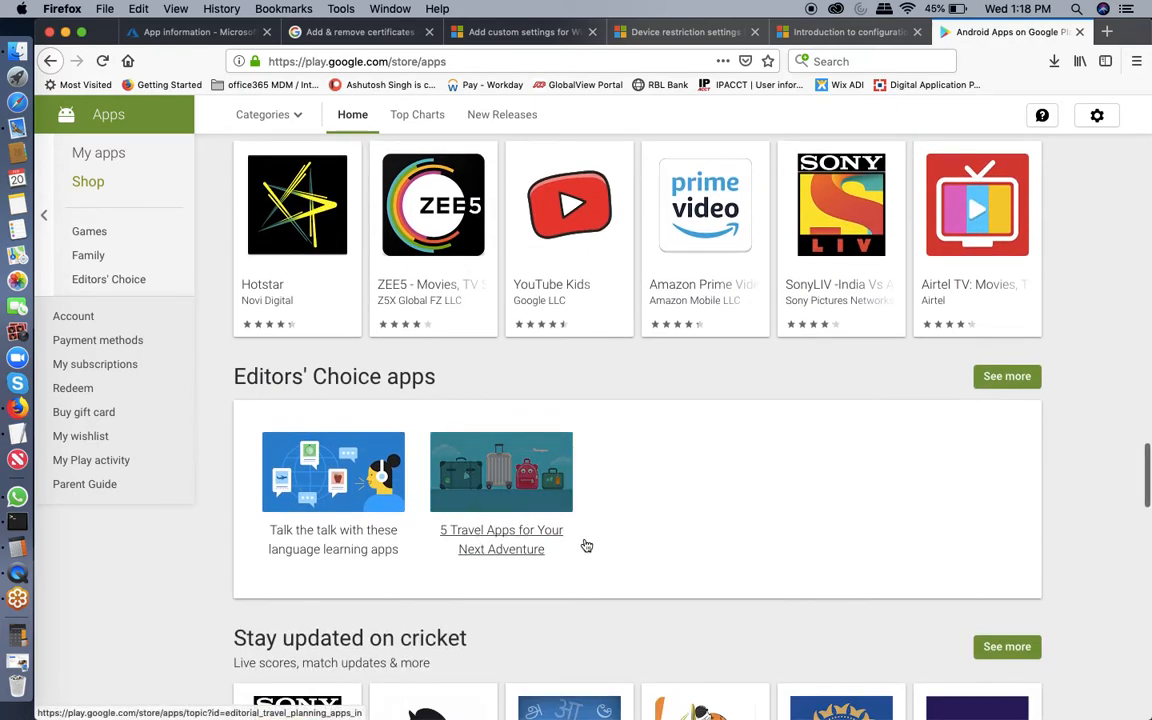
scroll(580, 542, down, 4)
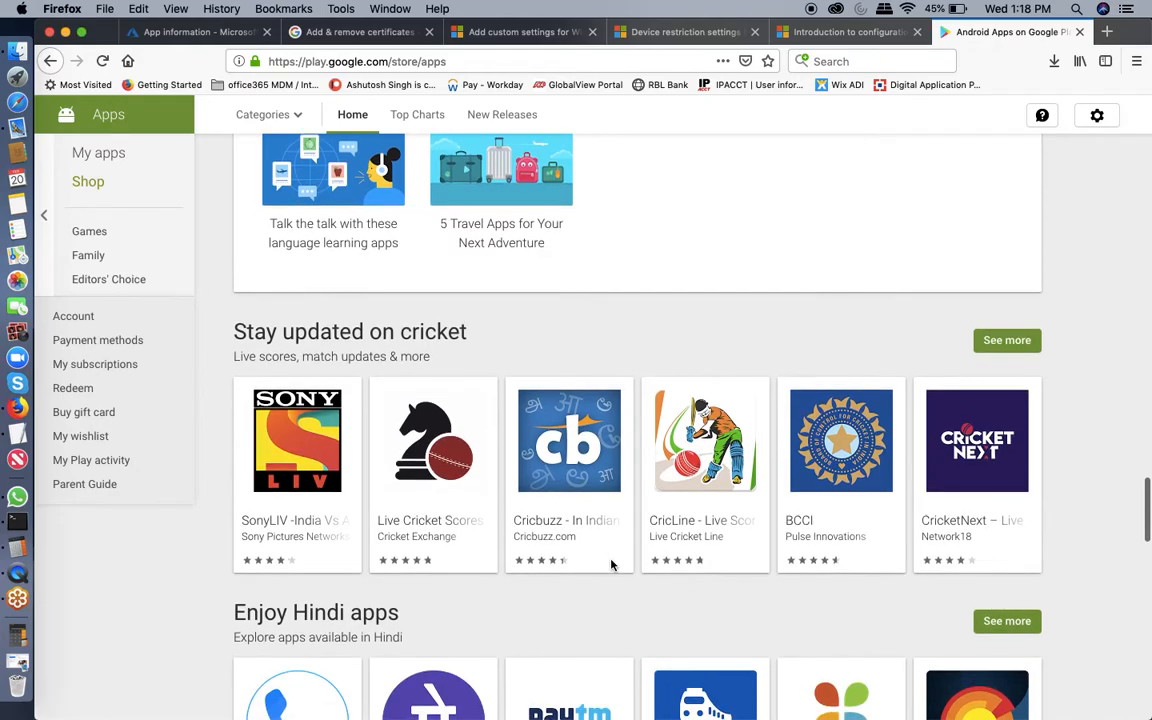
scroll(611, 565, down, 4)
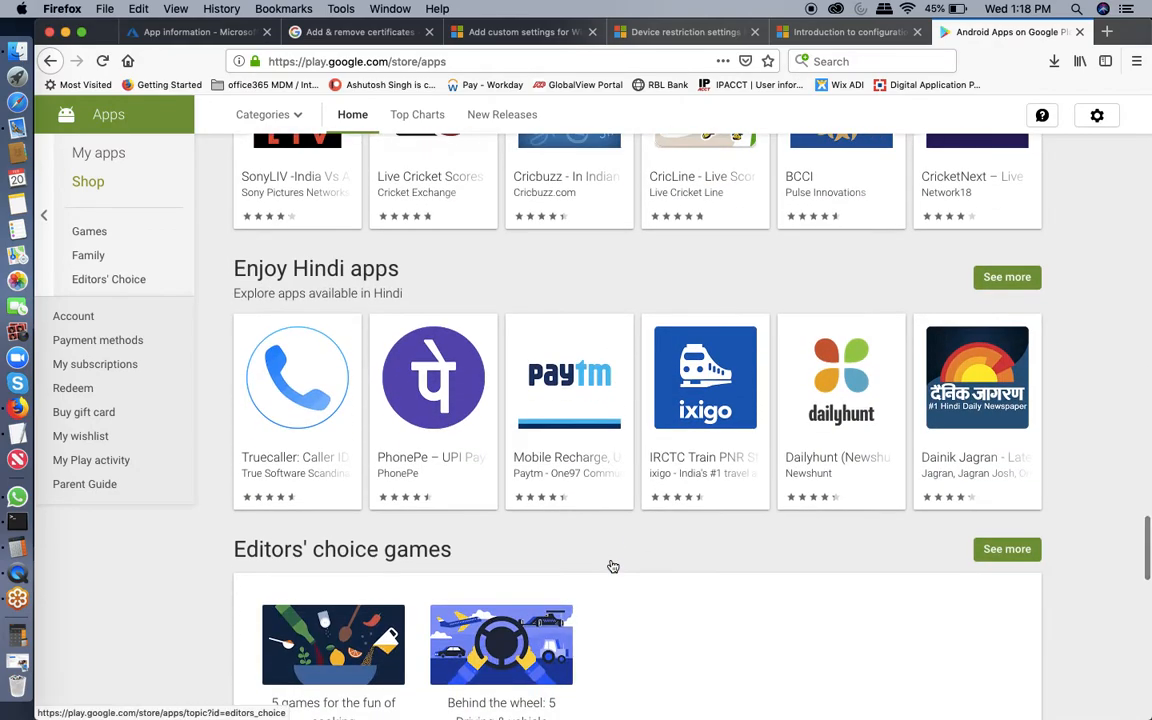
scroll(613, 567, down, 12)
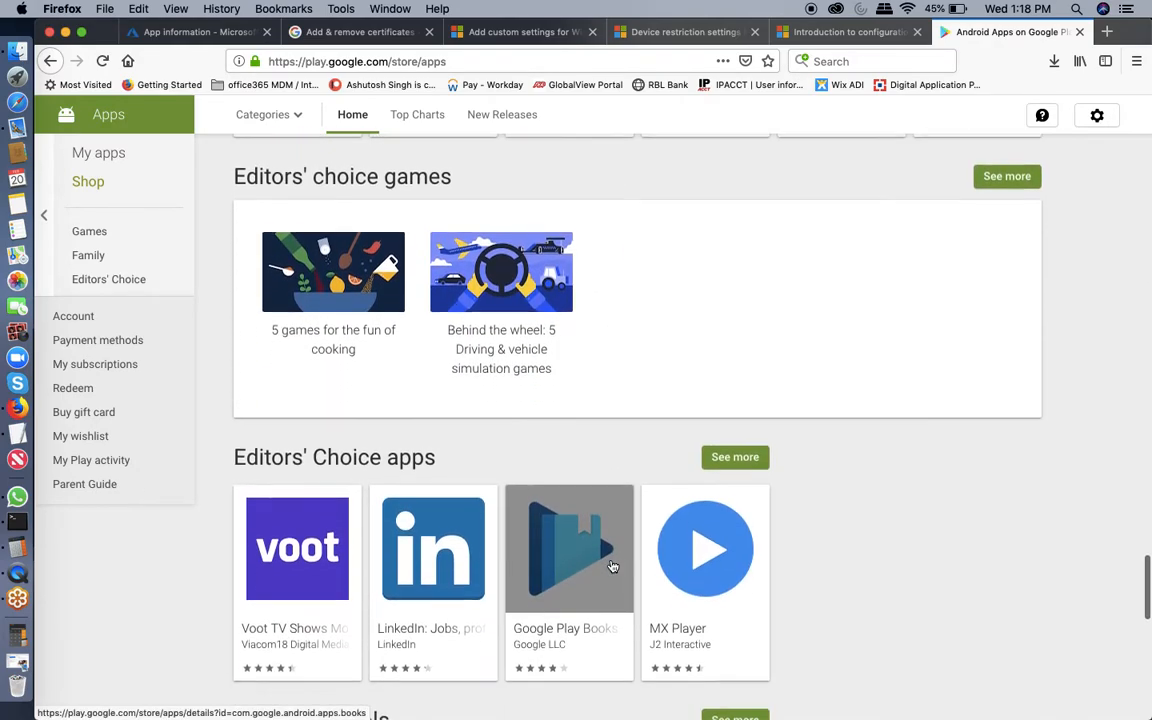
scroll(613, 567, down, 9)
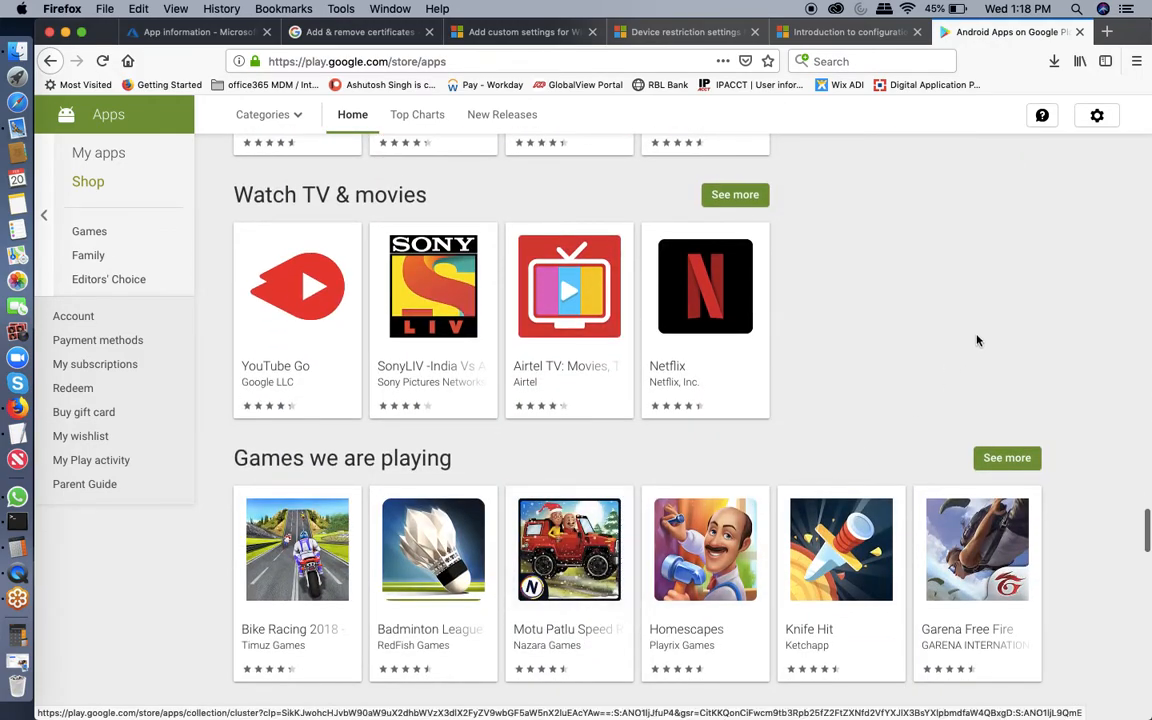
scroll(977, 340, down, 5)
scroll(977, 340, down, 7)
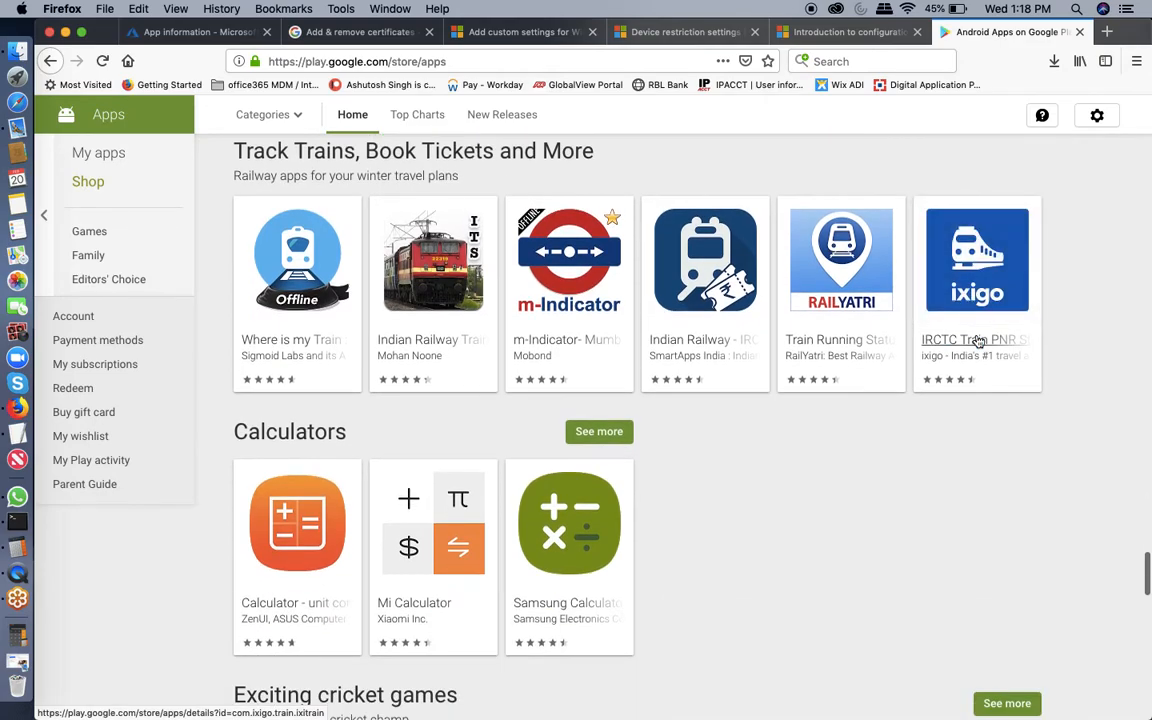
scroll(977, 340, down, 5)
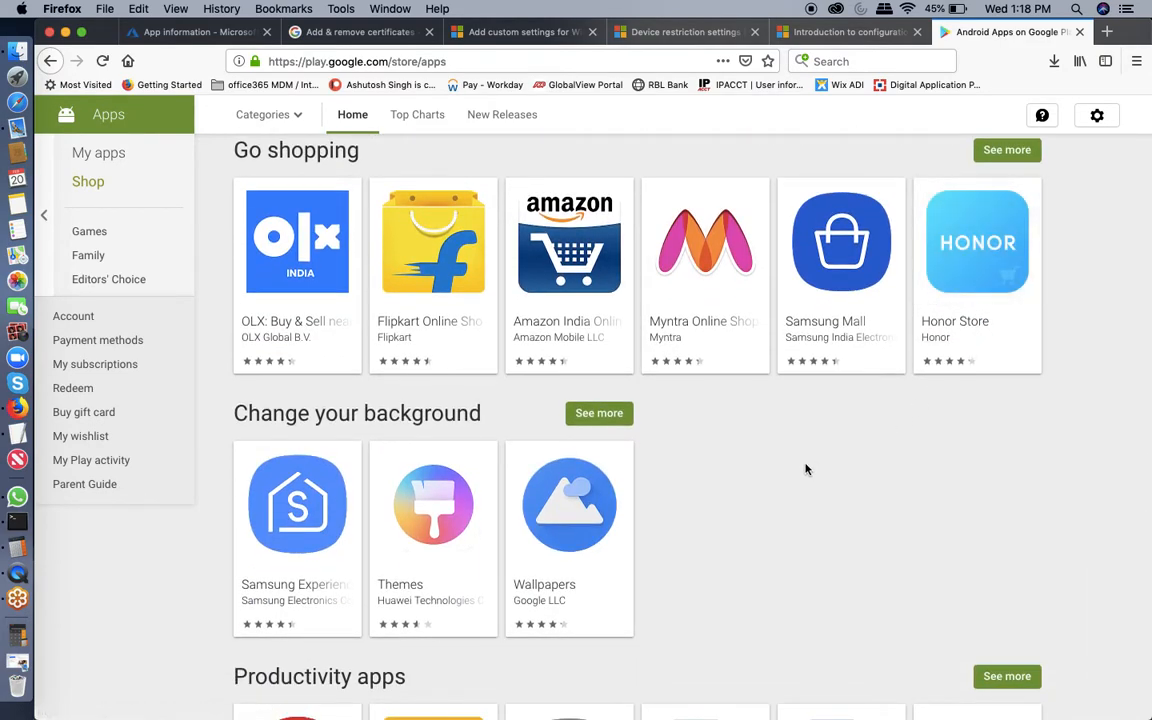
scroll(806, 468, down, 5)
scroll(807, 470, down, 5)
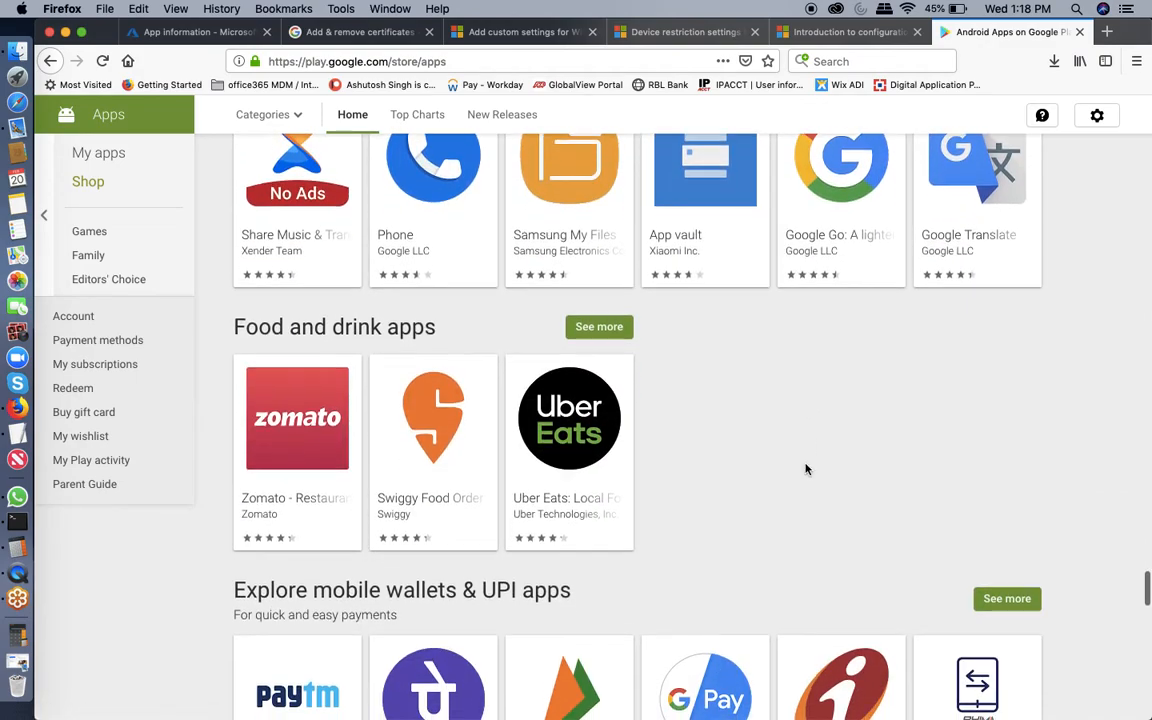
scroll(806, 469, down, 2)
scroll(807, 470, down, 3)
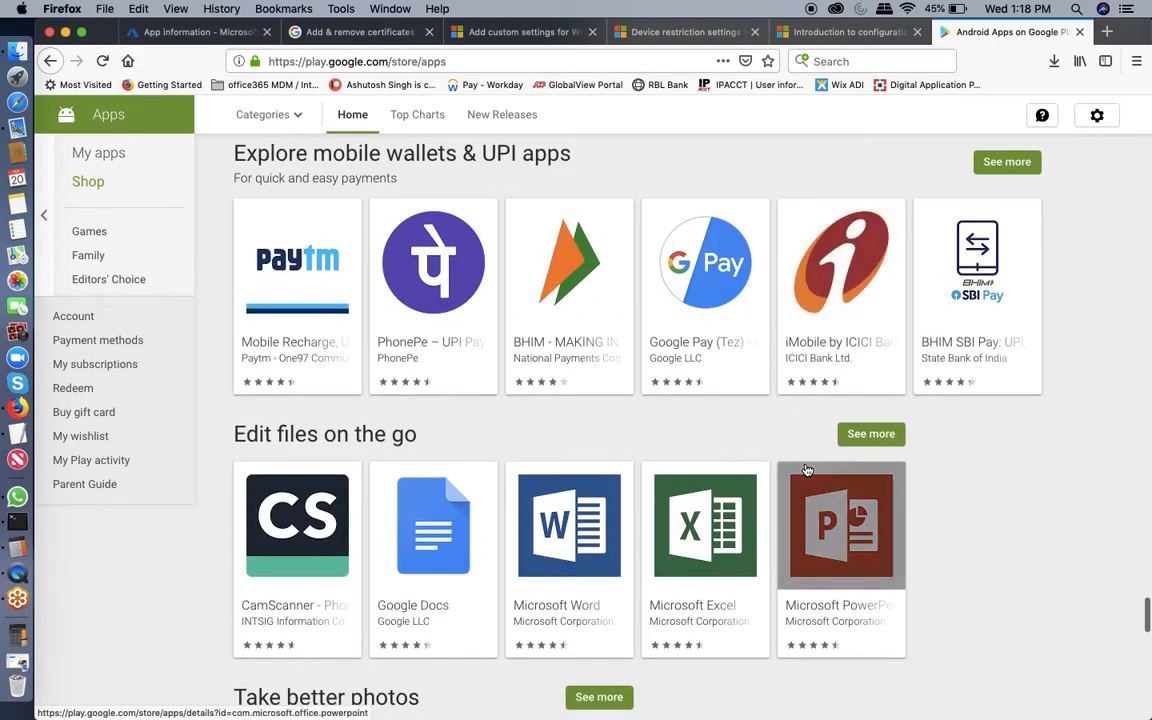
scroll(985, 550, down, 3)
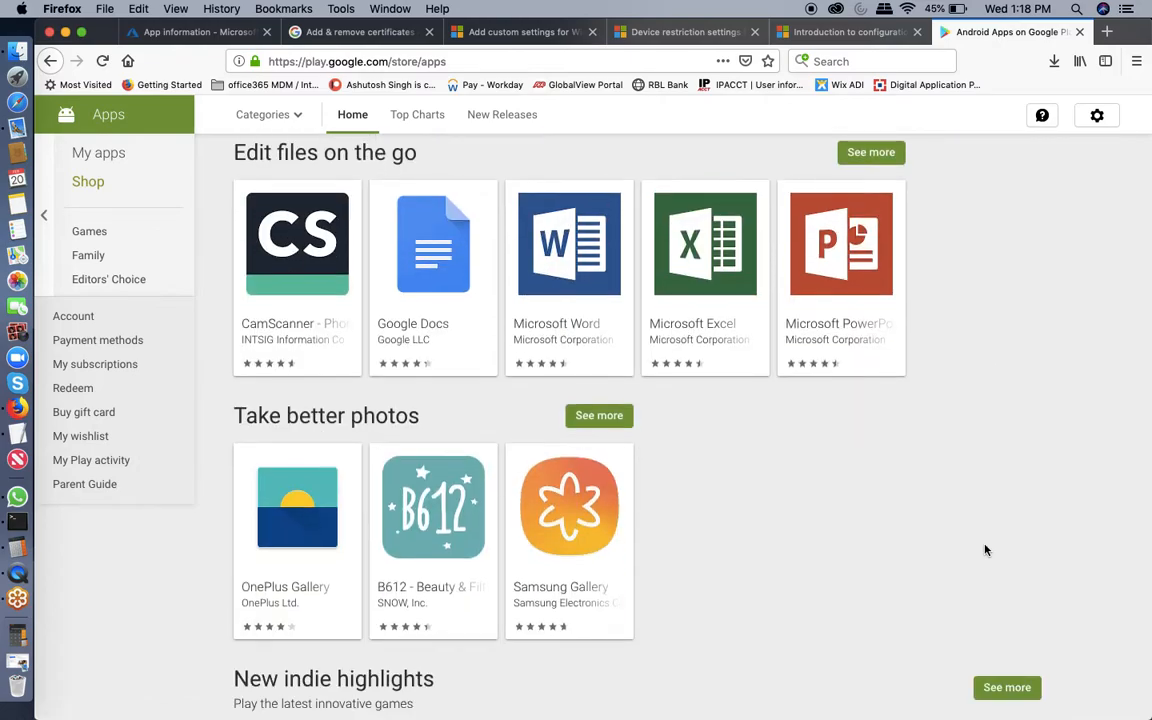
click(305, 322)
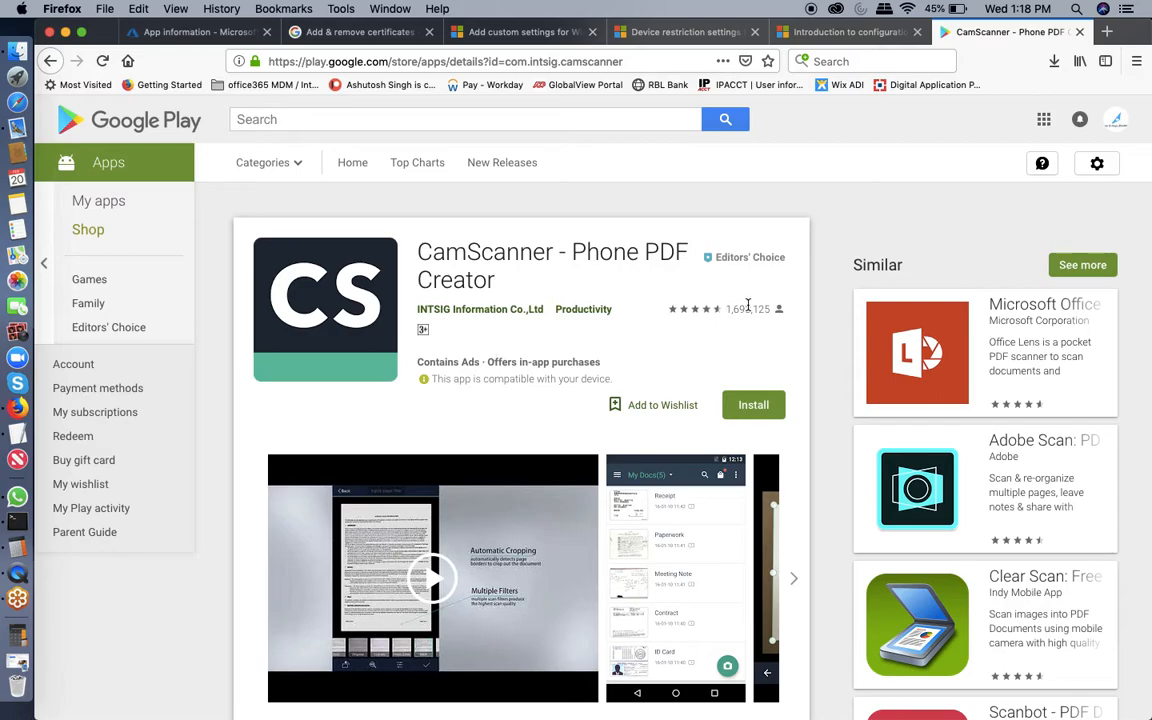
Enter Camscanner as the app's name and description in the Intune form.
click(168, 36)
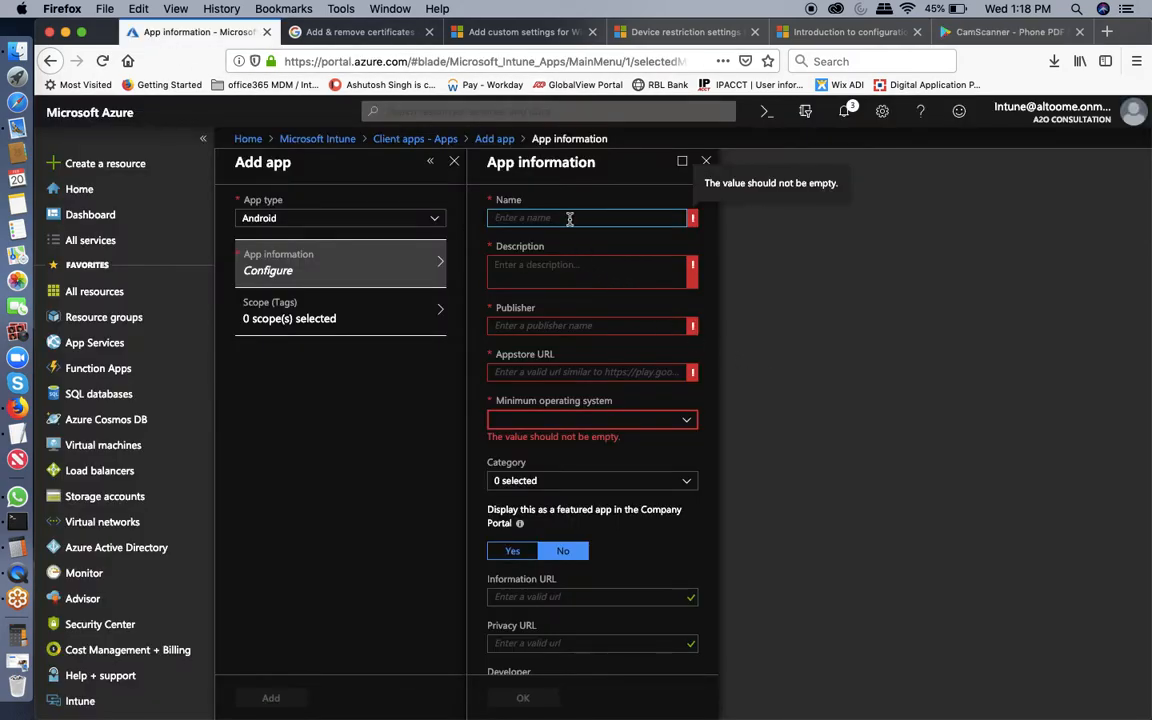
text(Camscanner)
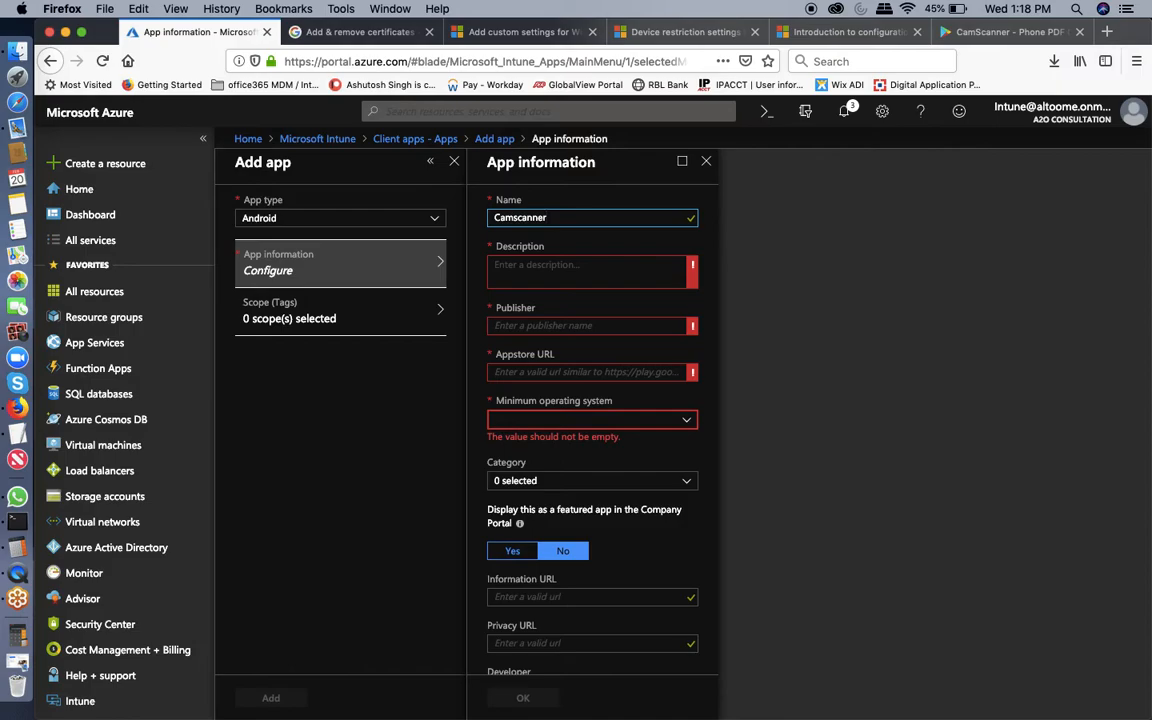
key(Tab)
text(Camscanner)
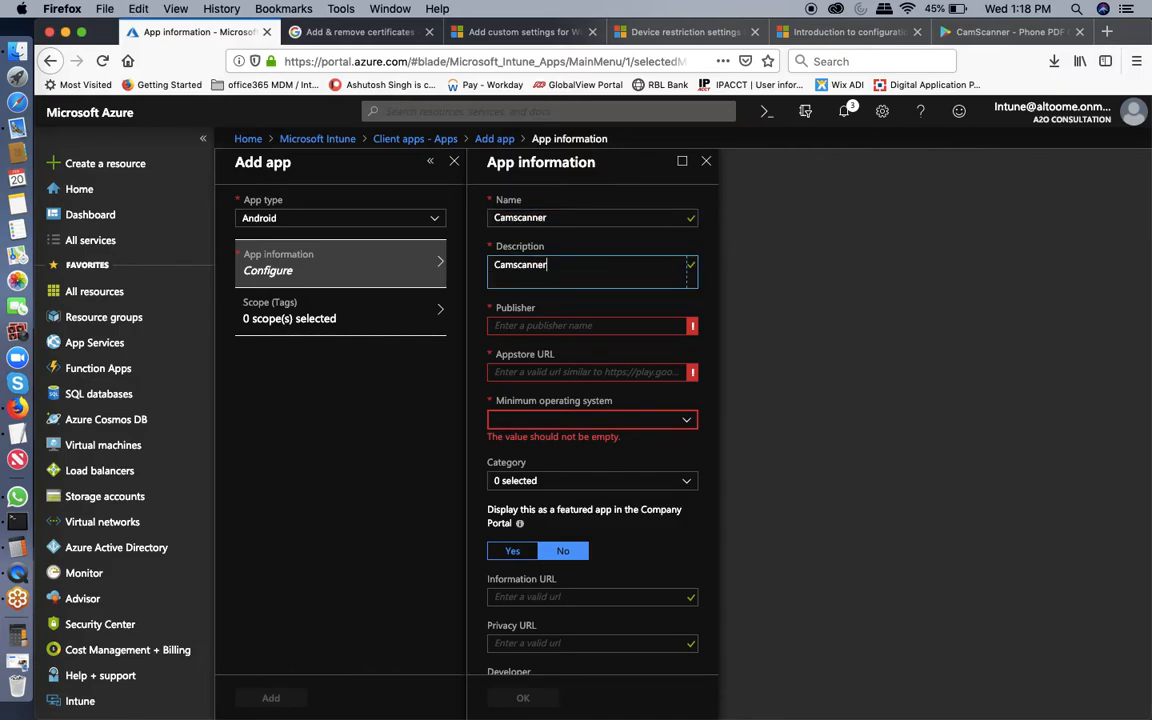
Copy the developer name INTSIG Information Co.,Ltd from the store page into Publisher.
click(566, 326)
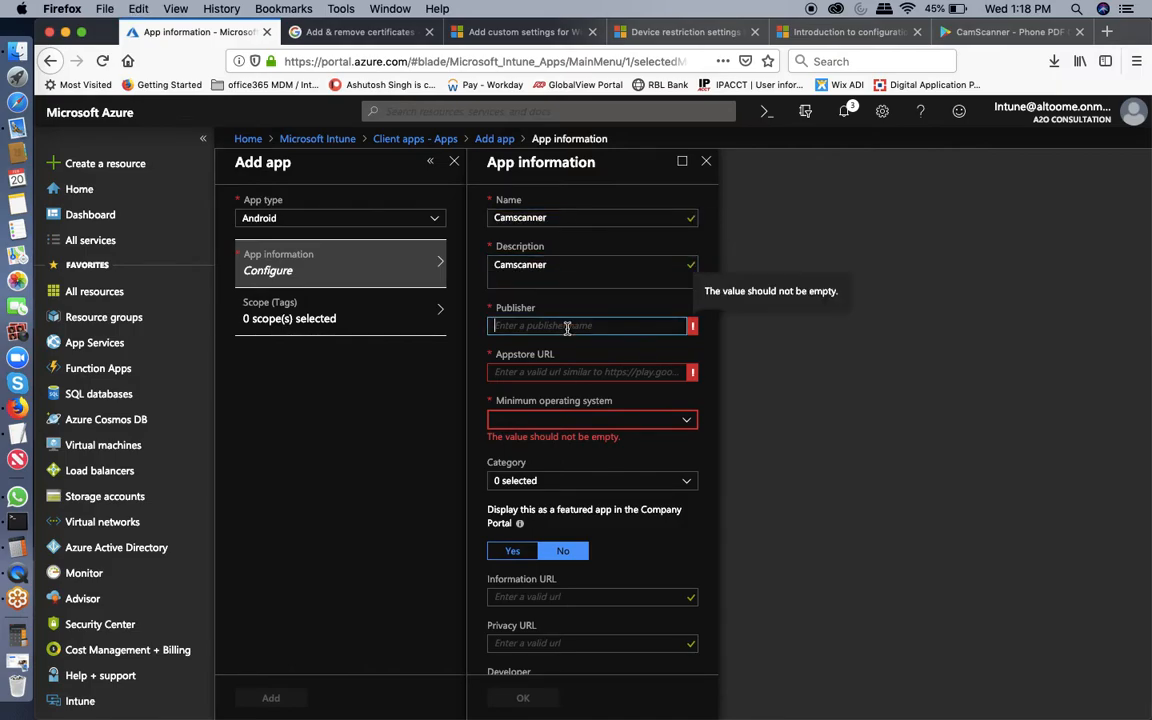
click(975, 32)
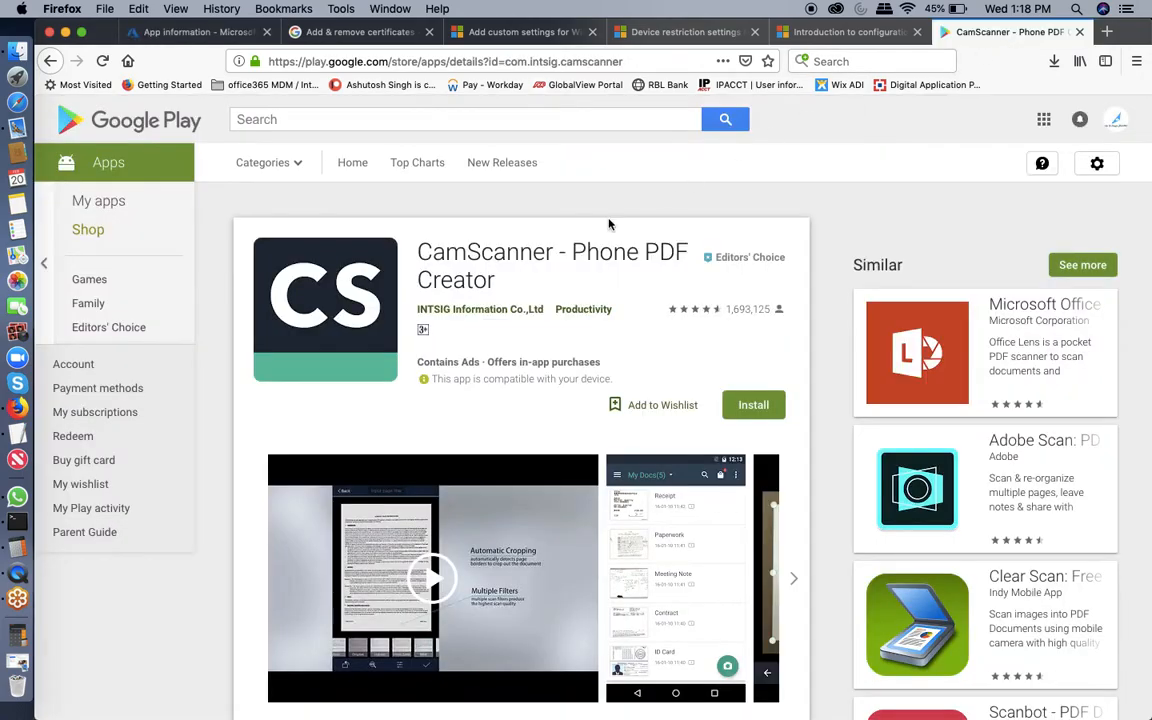
drag(413, 309, 543, 309)
click(545, 318)
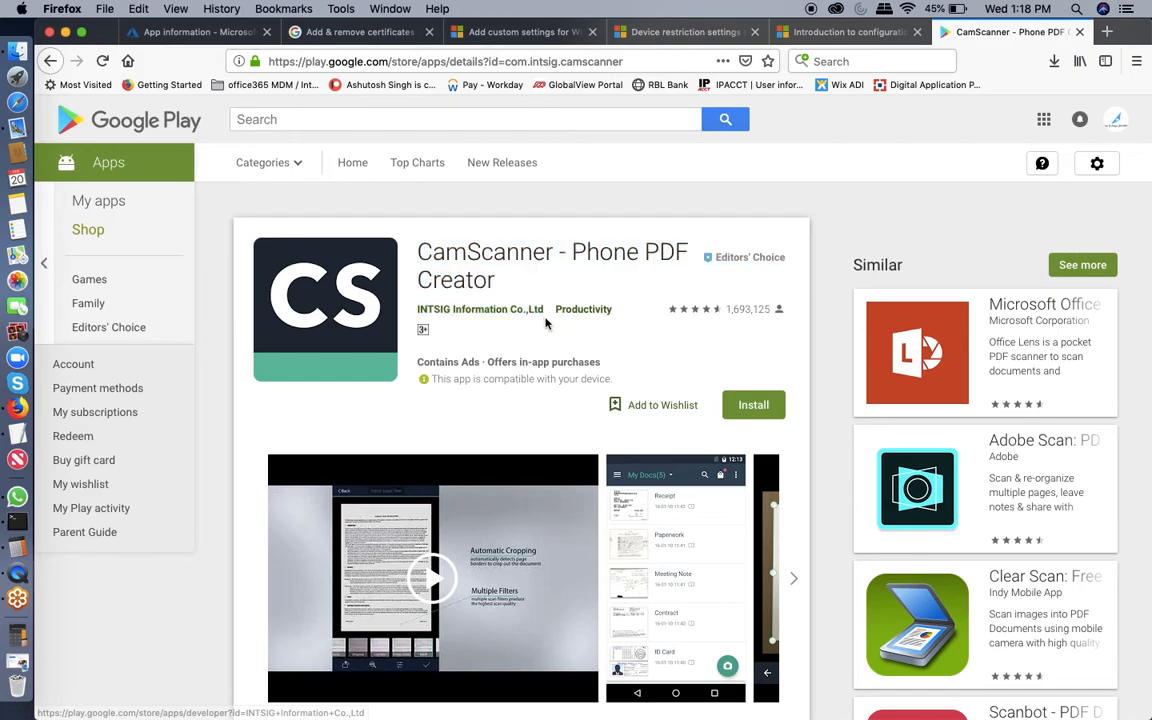
triple_click(440, 316)
drag(414, 312, 419, 320)
key(super+c)
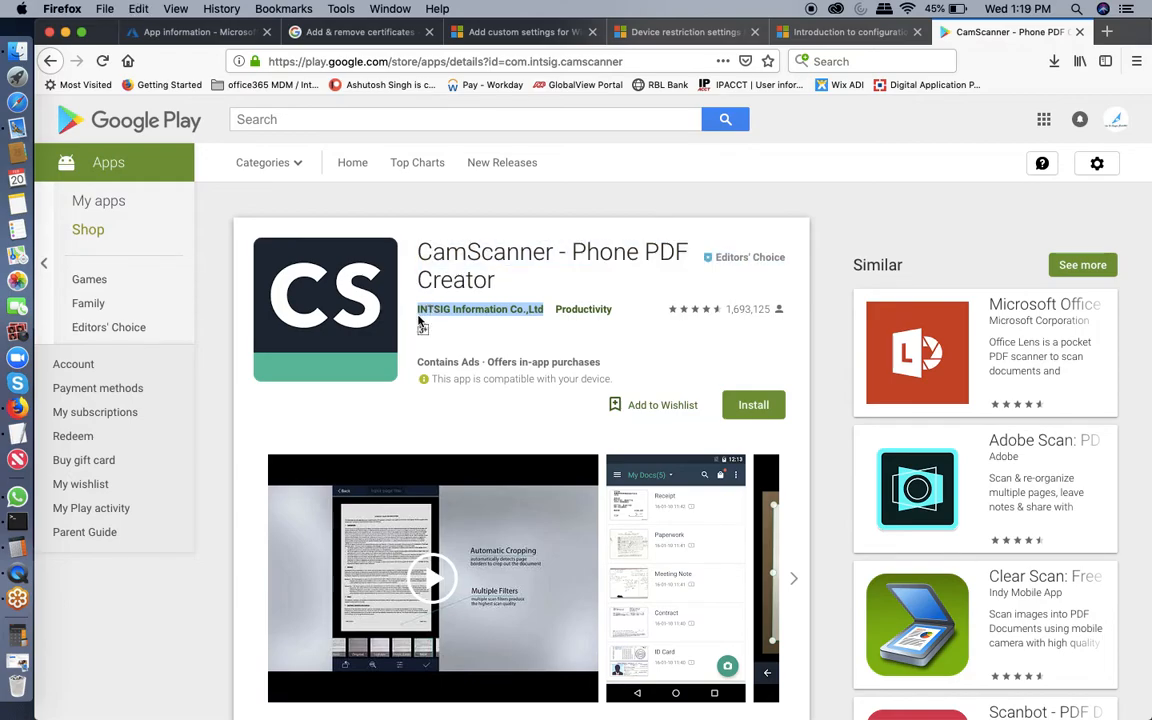
click(150, 33)
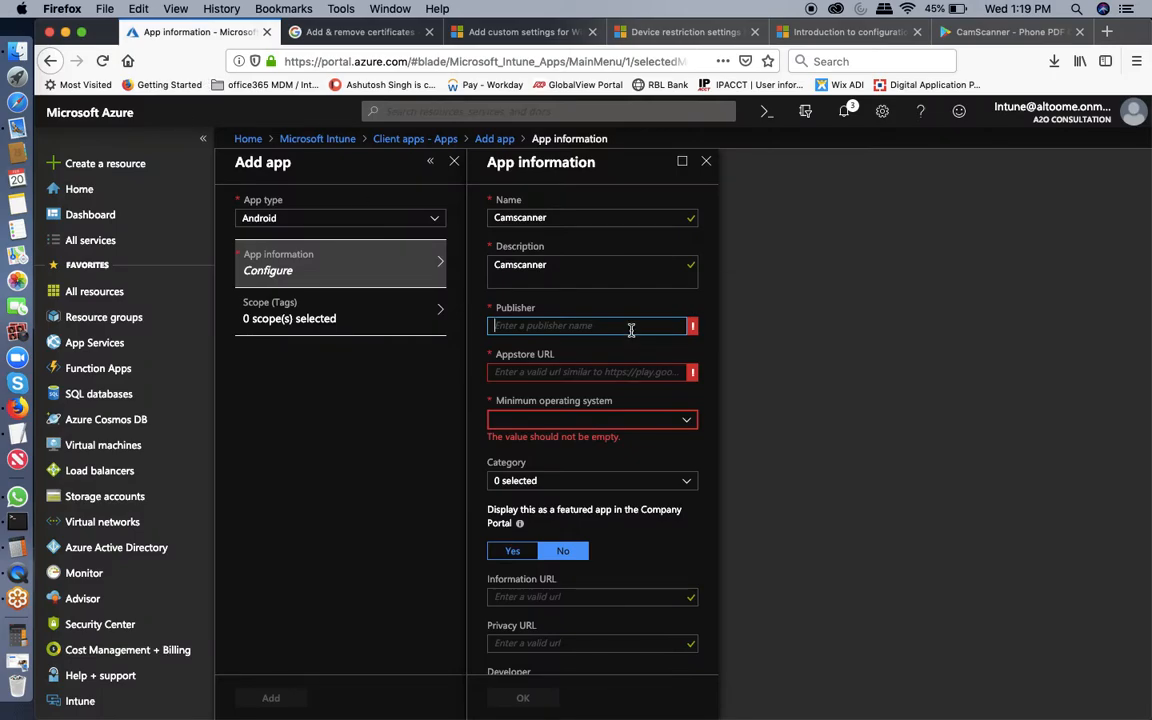
key(super+v)
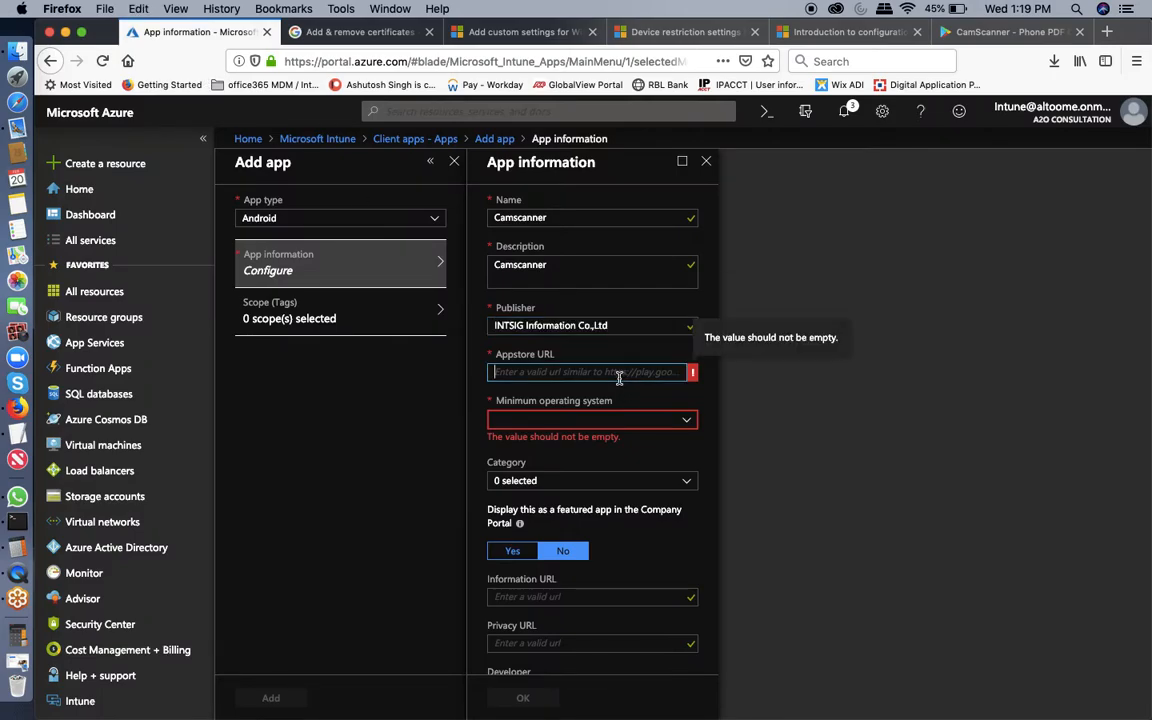
Copy the CamScanner Play Store address into the Appstore URL field.
click(970, 34)
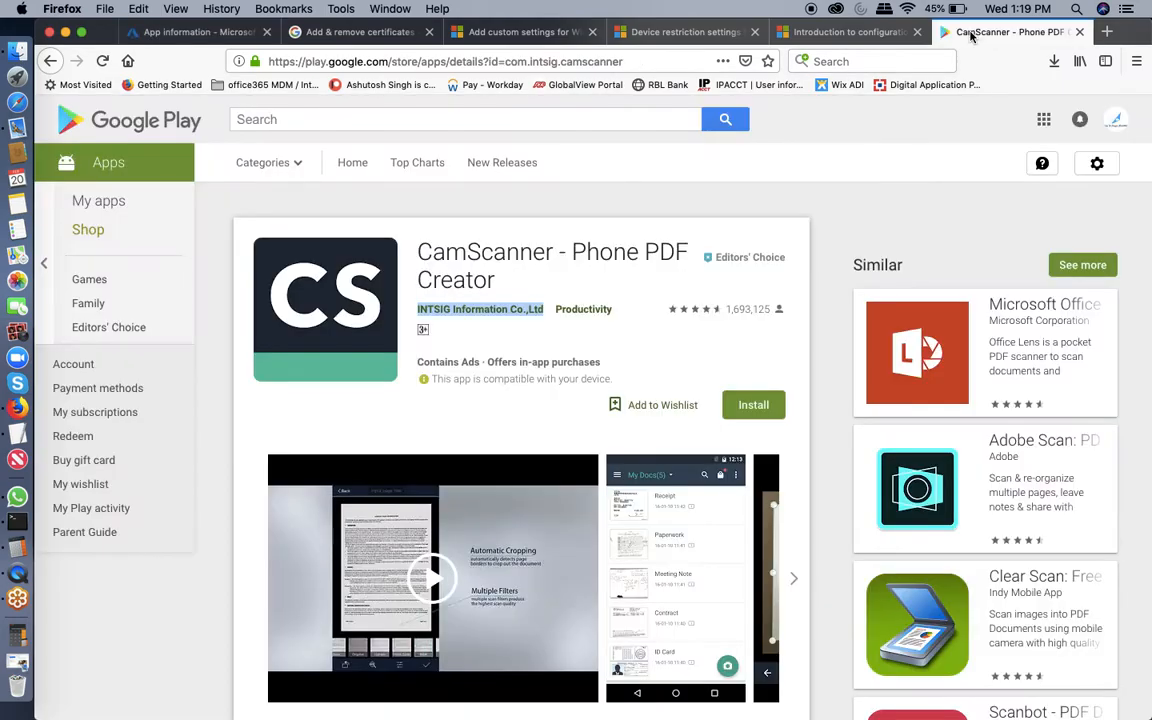
click(645, 62)
key(super+c)
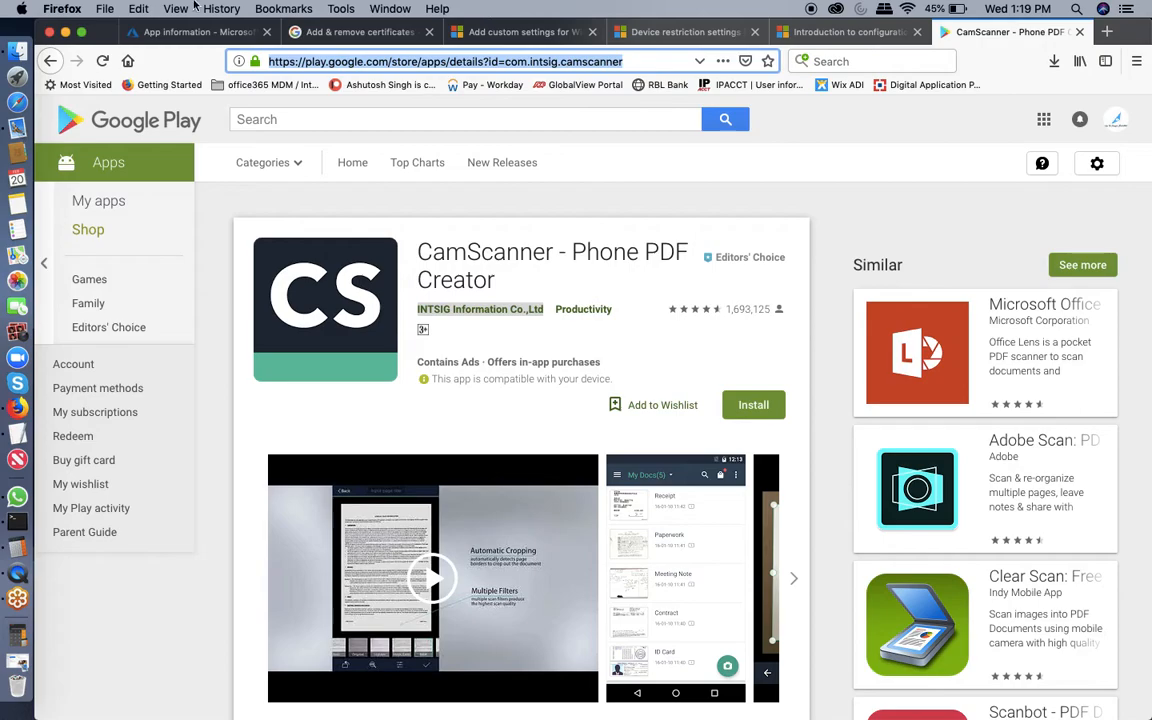
click(192, 37)
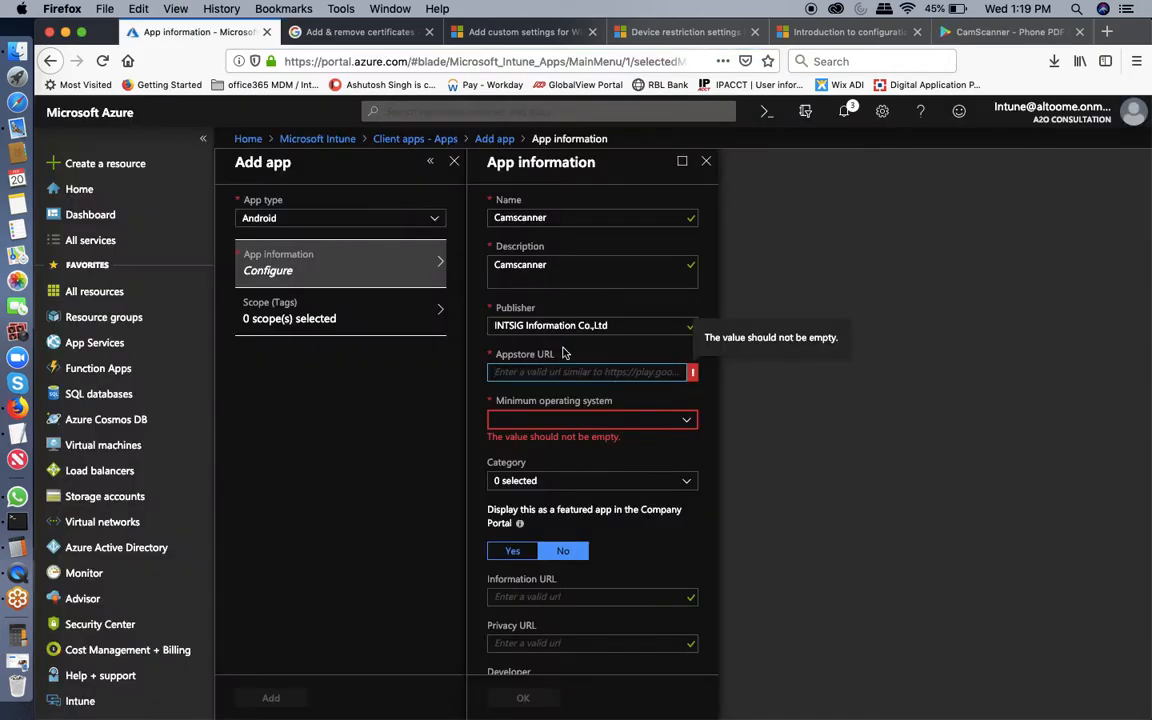
key(super+v)
Set minimum operating system to Android 6.0 (Marshmallow), leave Category empty, and minimize Firefox.
click(594, 422)
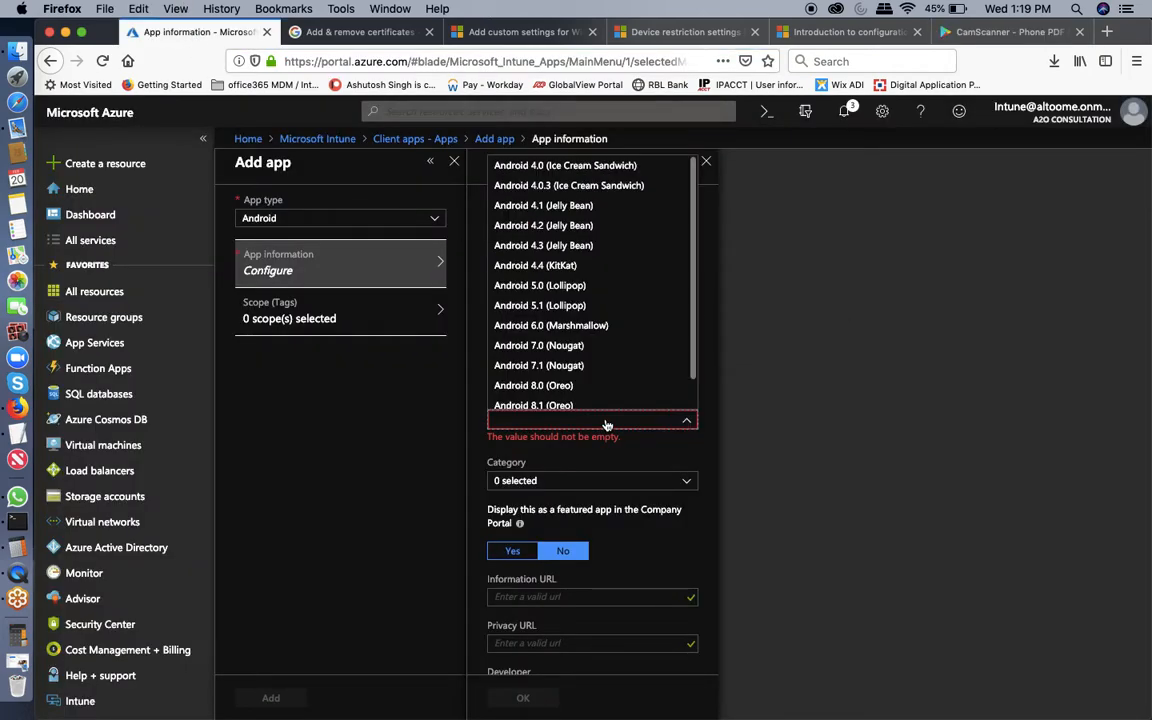
click(561, 326)
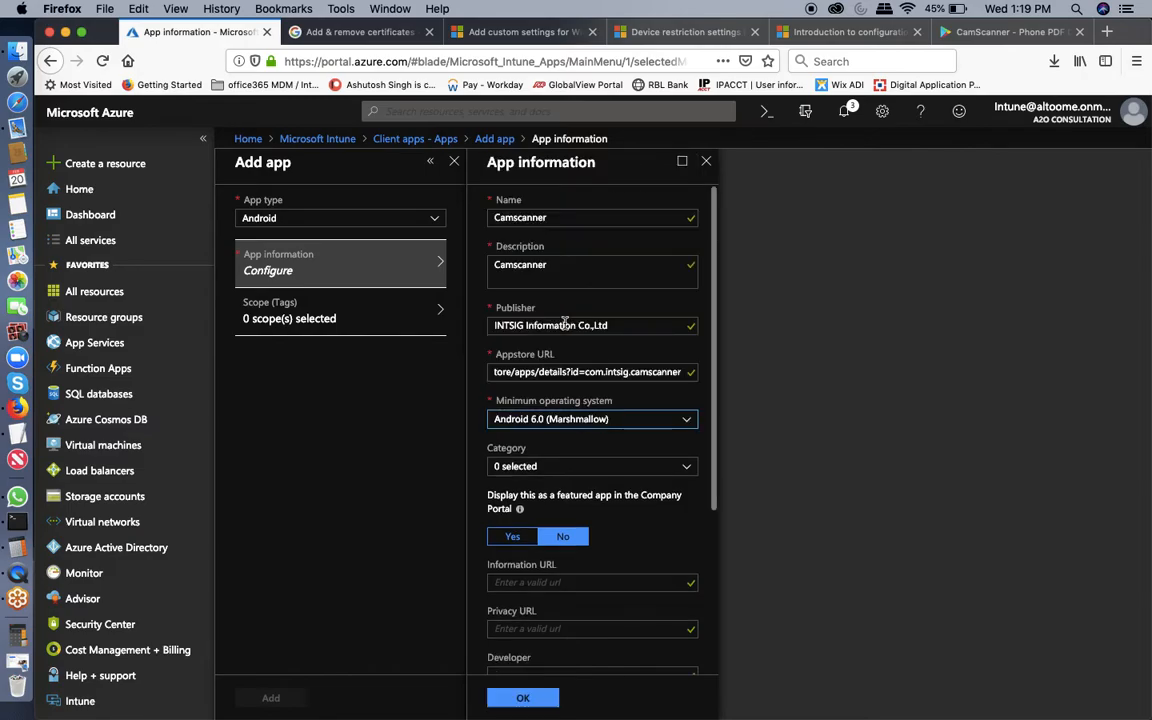
click(601, 468)
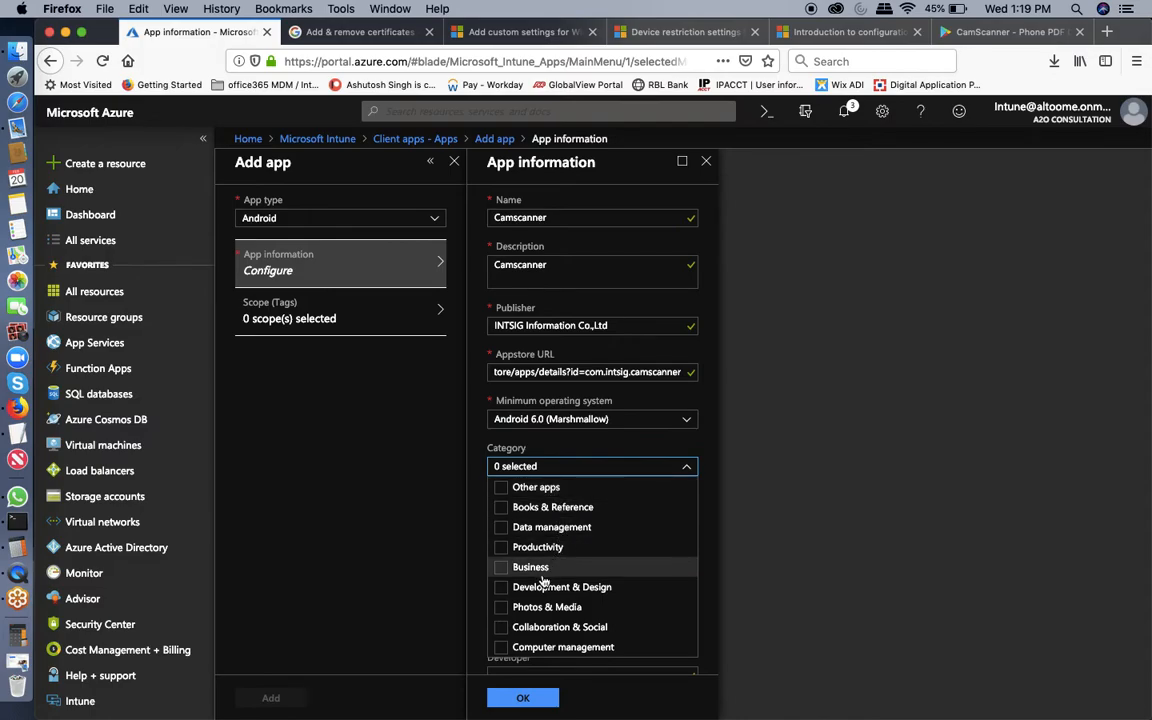
click(645, 450)
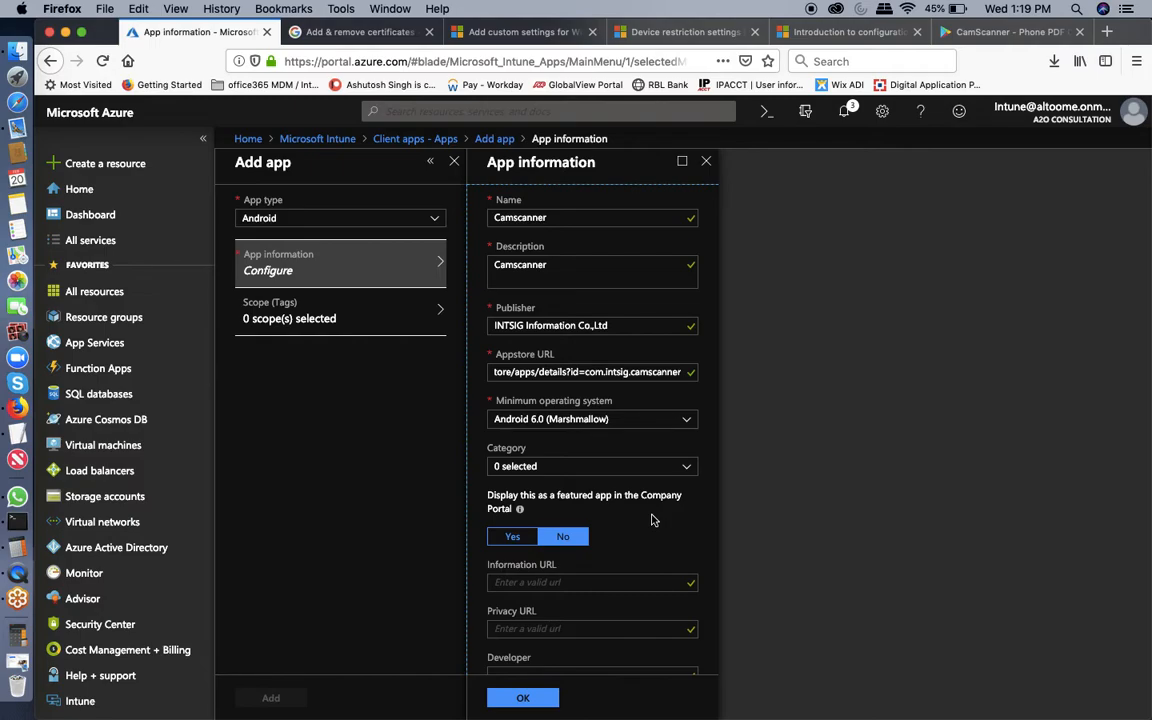
click(66, 32)
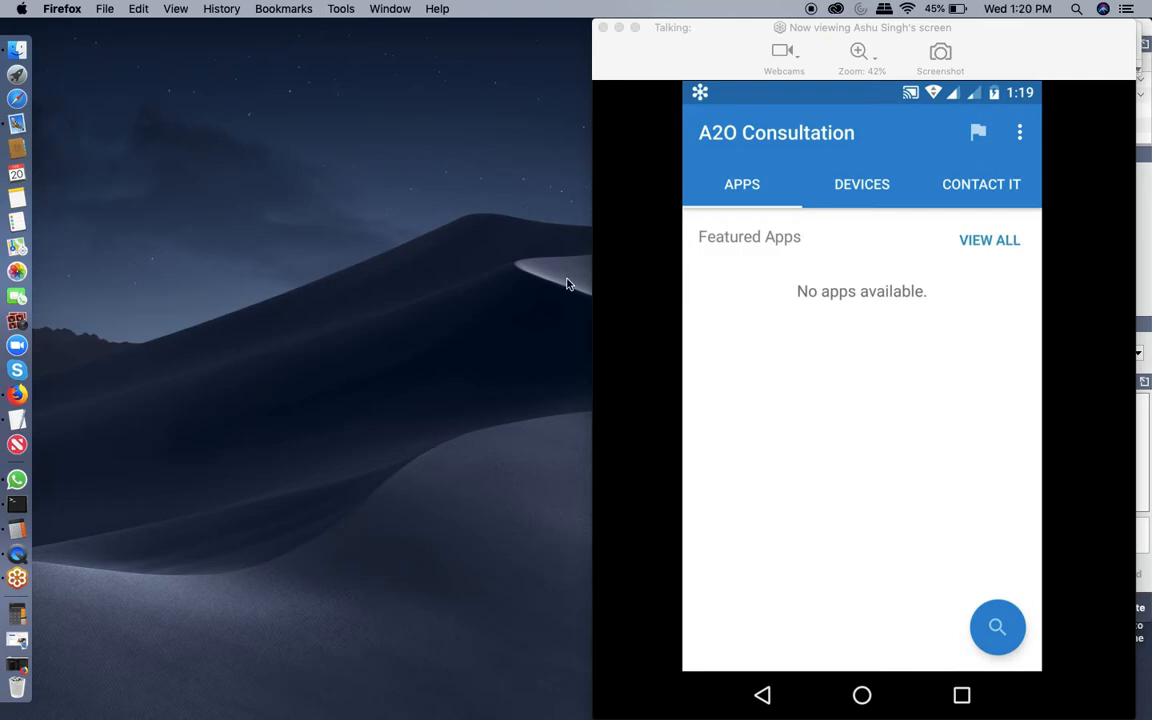
Check the phone's empty Company Portal, then restore Firefox with the Camscanner App information form.
click(18, 393)
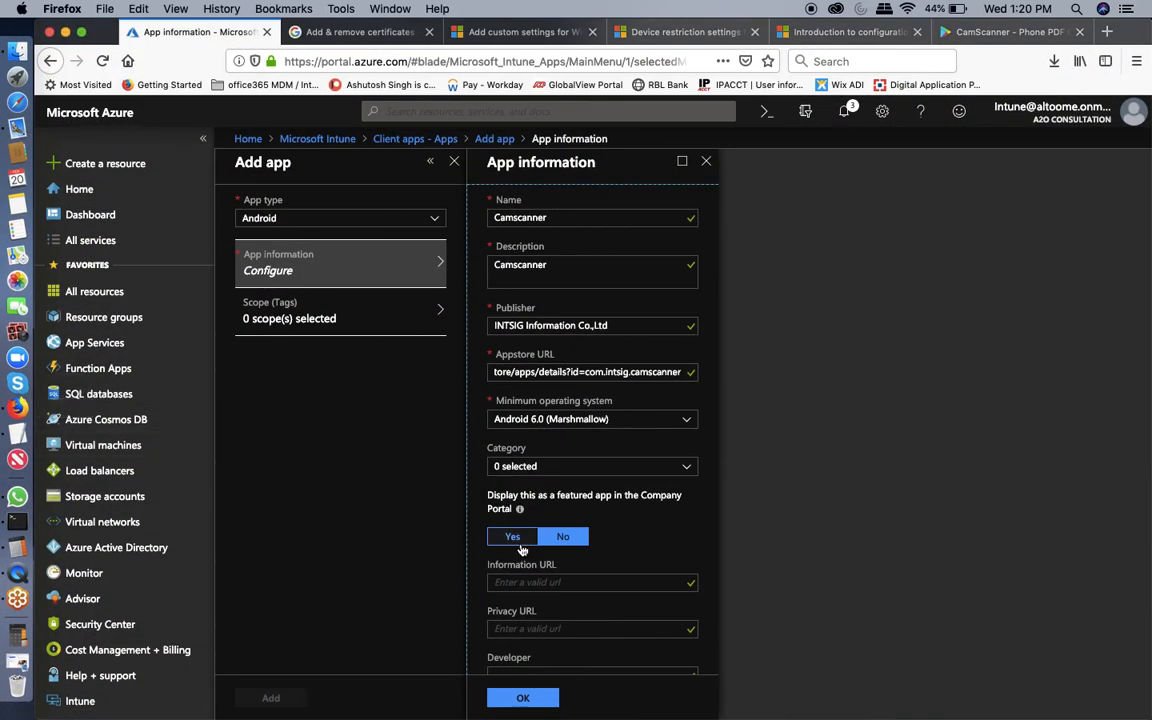
Feature Camscanner in the Company Portal, confirm App information, and open Select tags under Scope (Tags).
click(516, 540)
scroll(642, 575, down, 4)
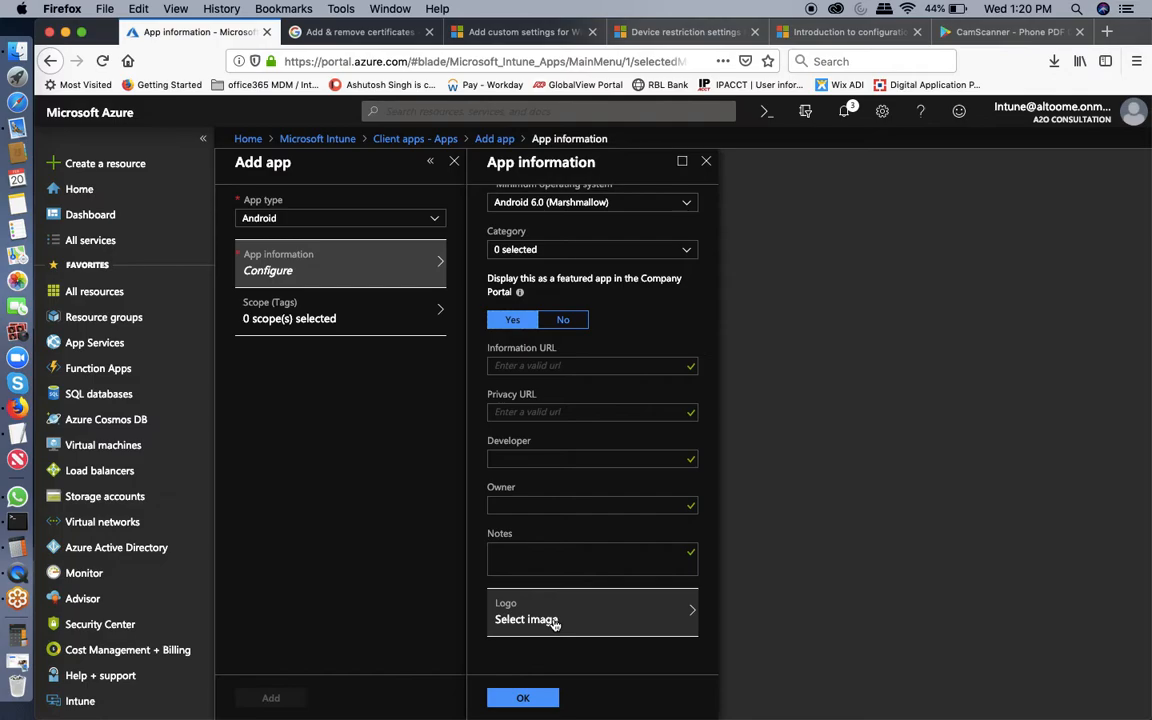
click(548, 698)
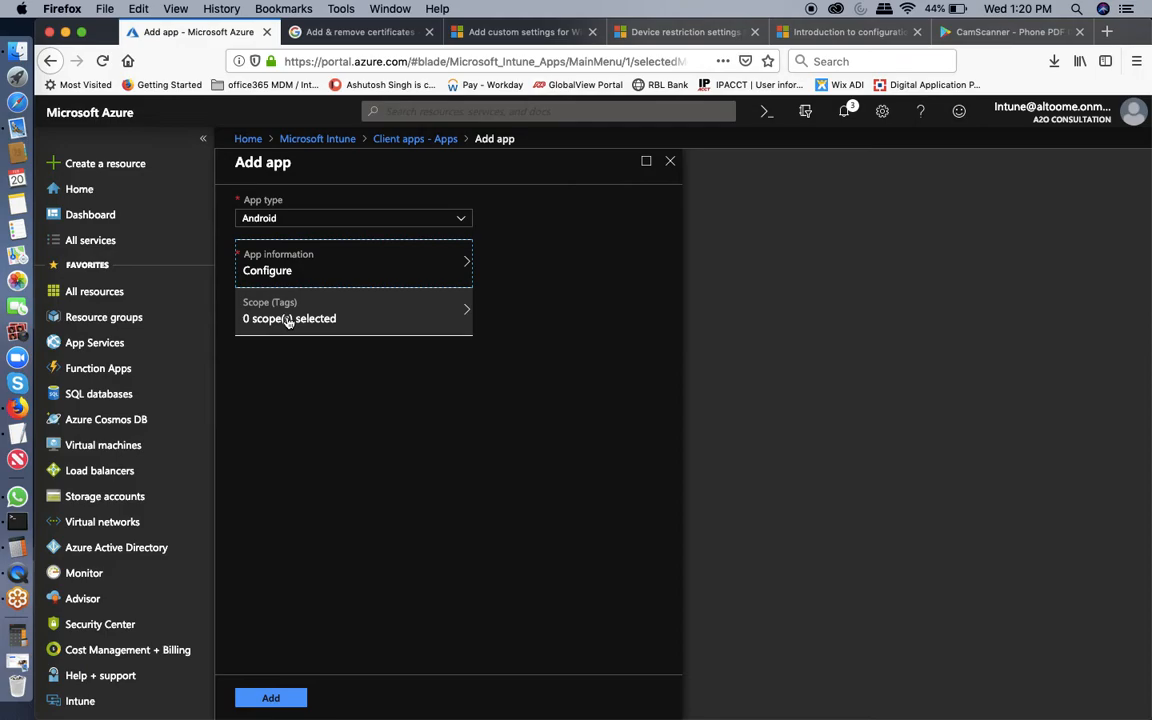
click(288, 320)
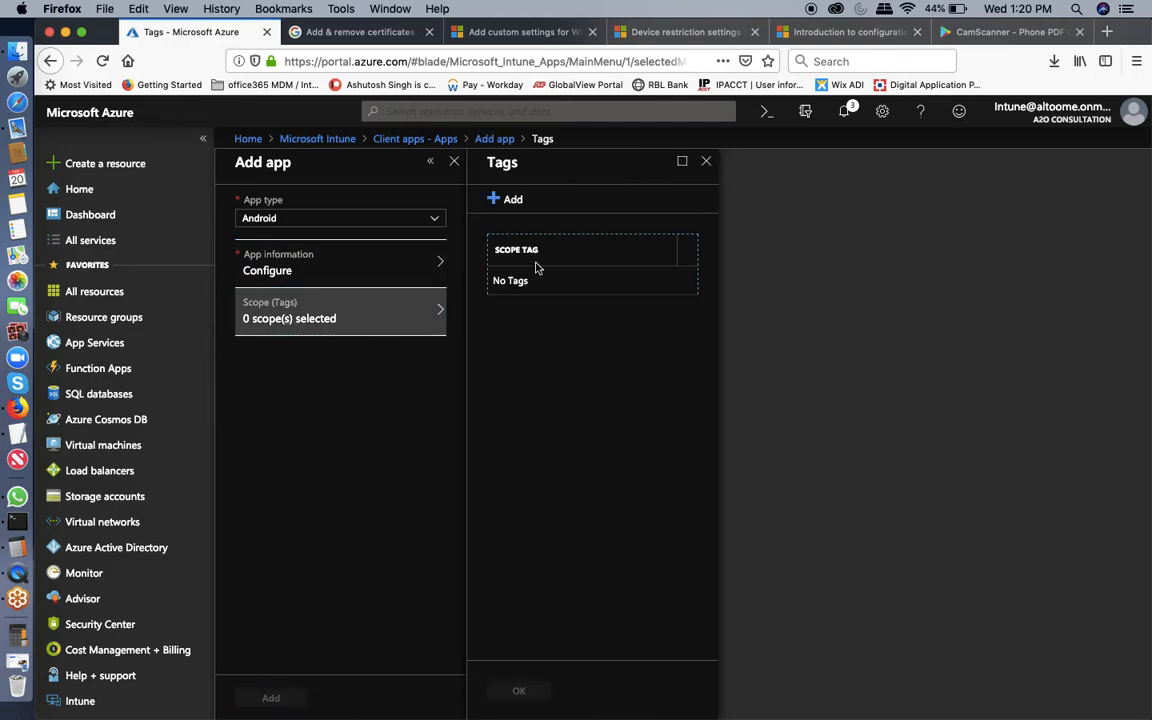
click(524, 201)
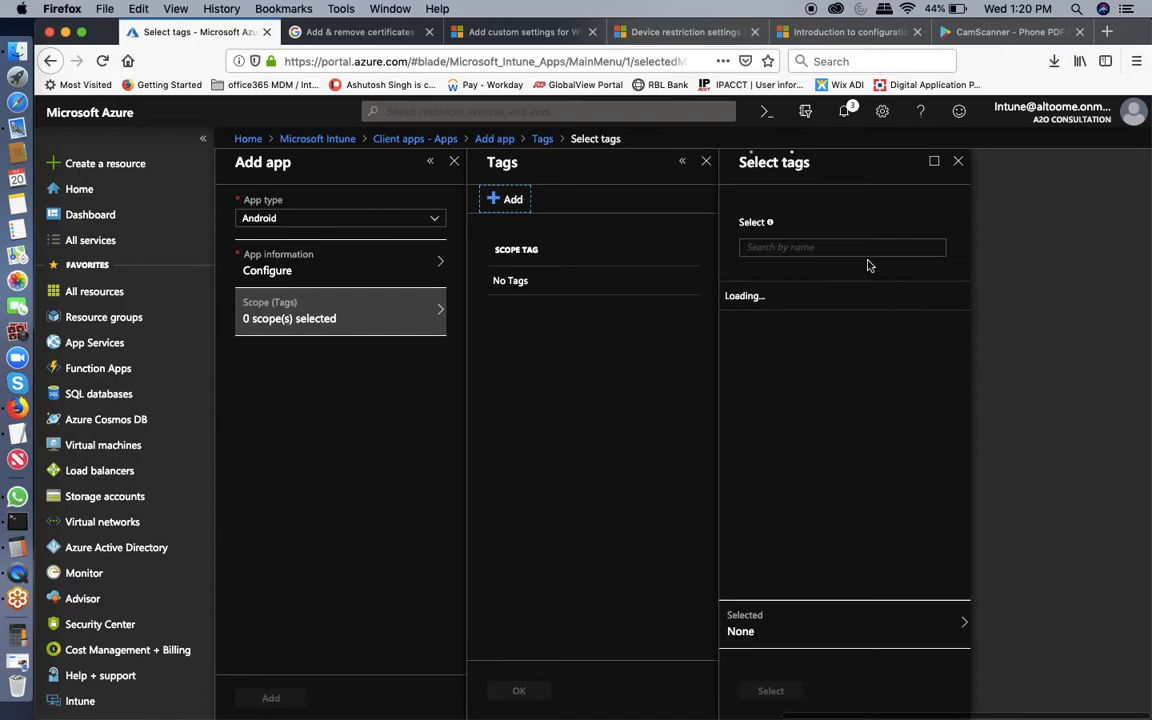
Create the Camscanner Android app without adding any scope tags.
click(958, 161)
click(706, 161)
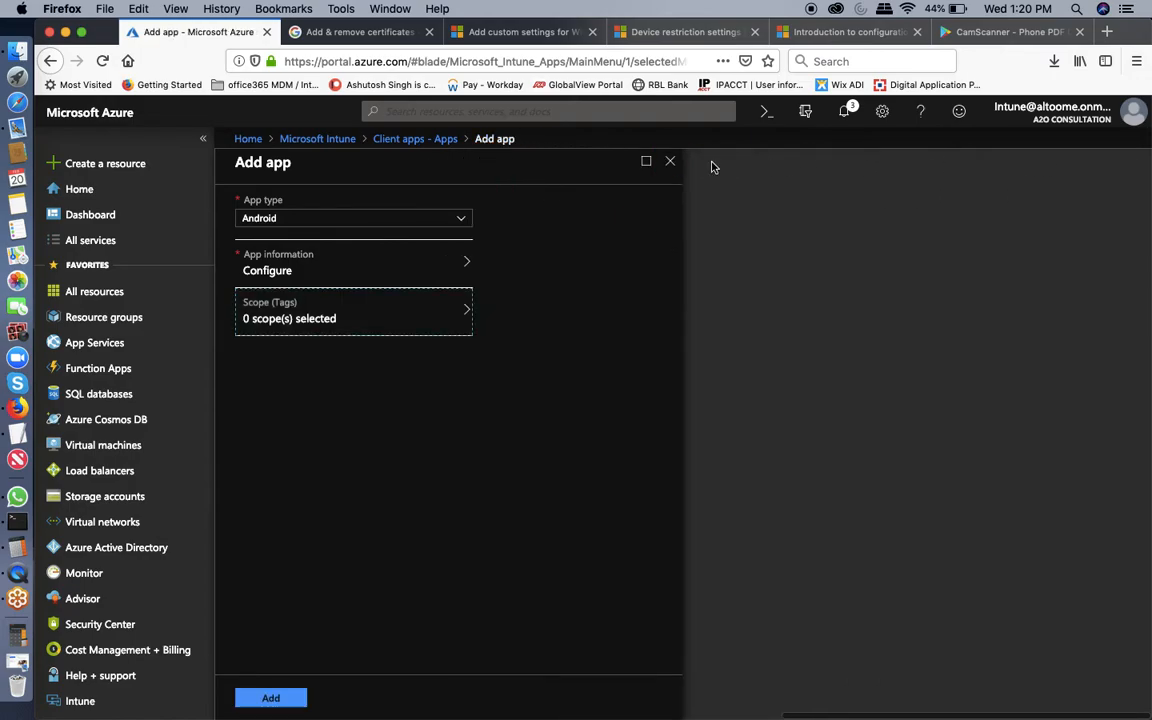
click(268, 698)
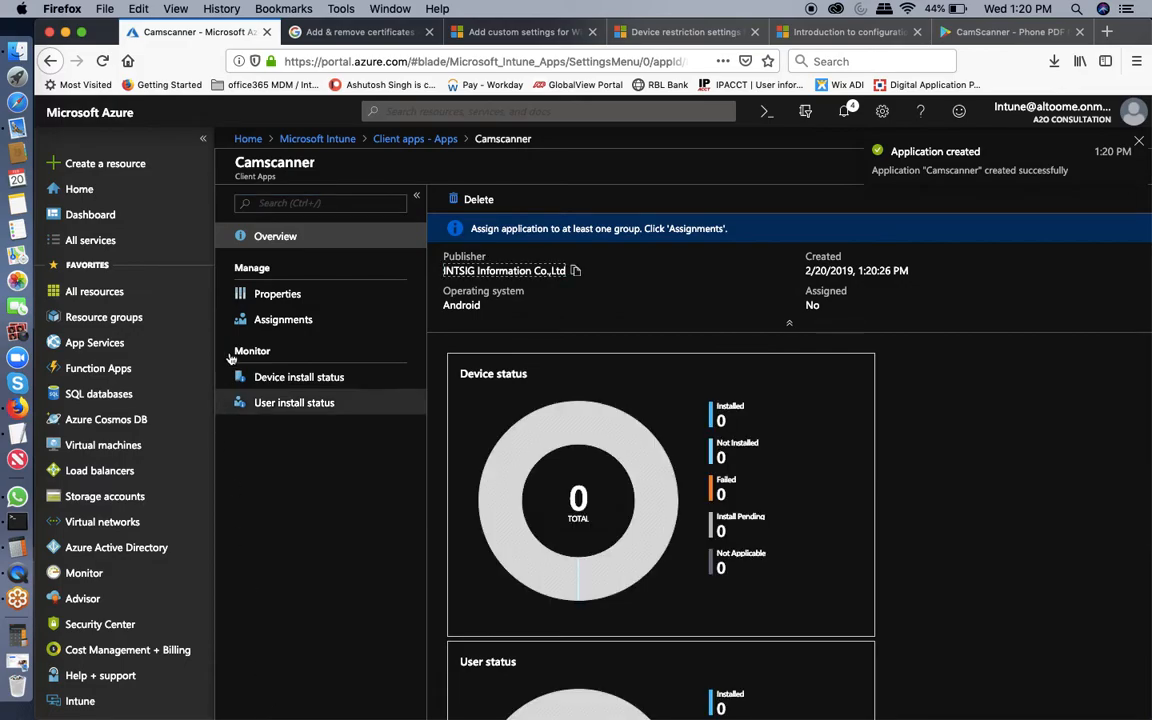
Open the new Camscanner app's Properties and then its Assignments page.
click(282, 296)
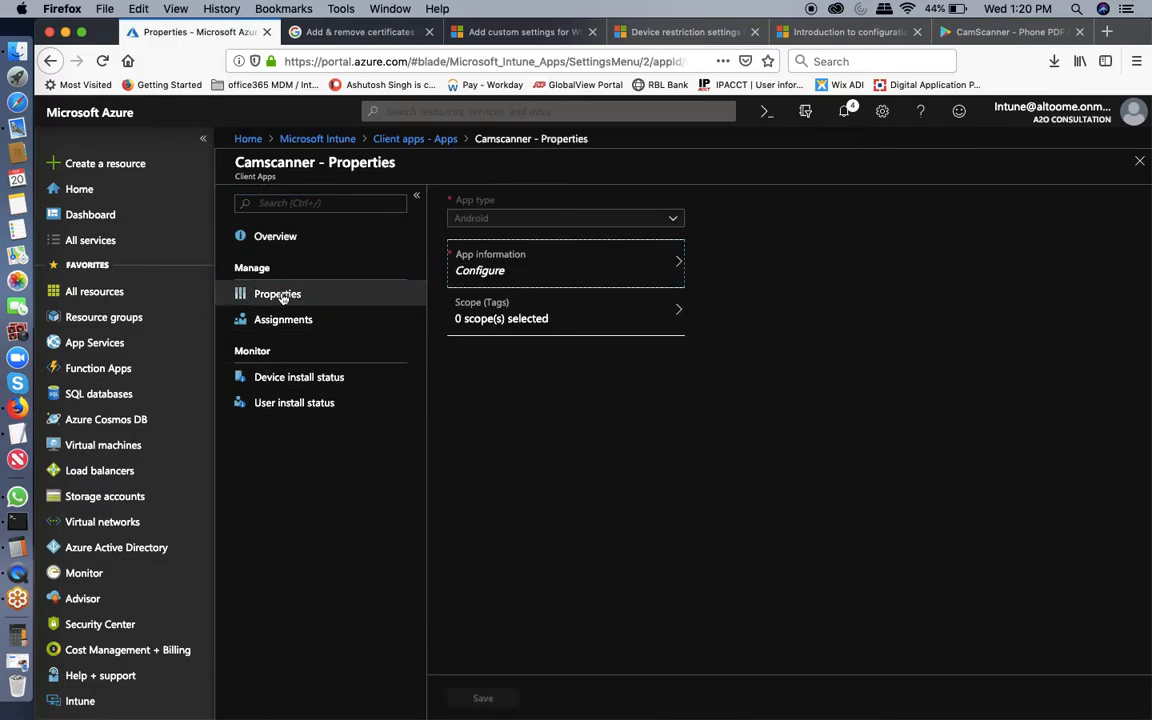
click(520, 268)
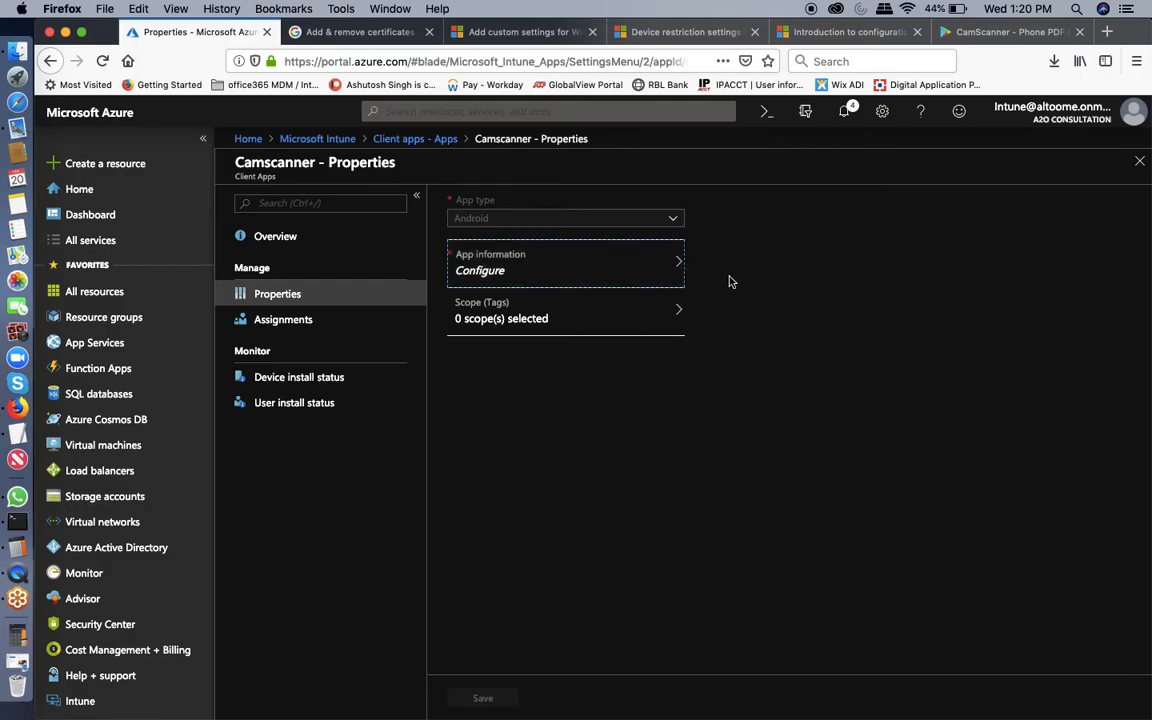
click(352, 334)
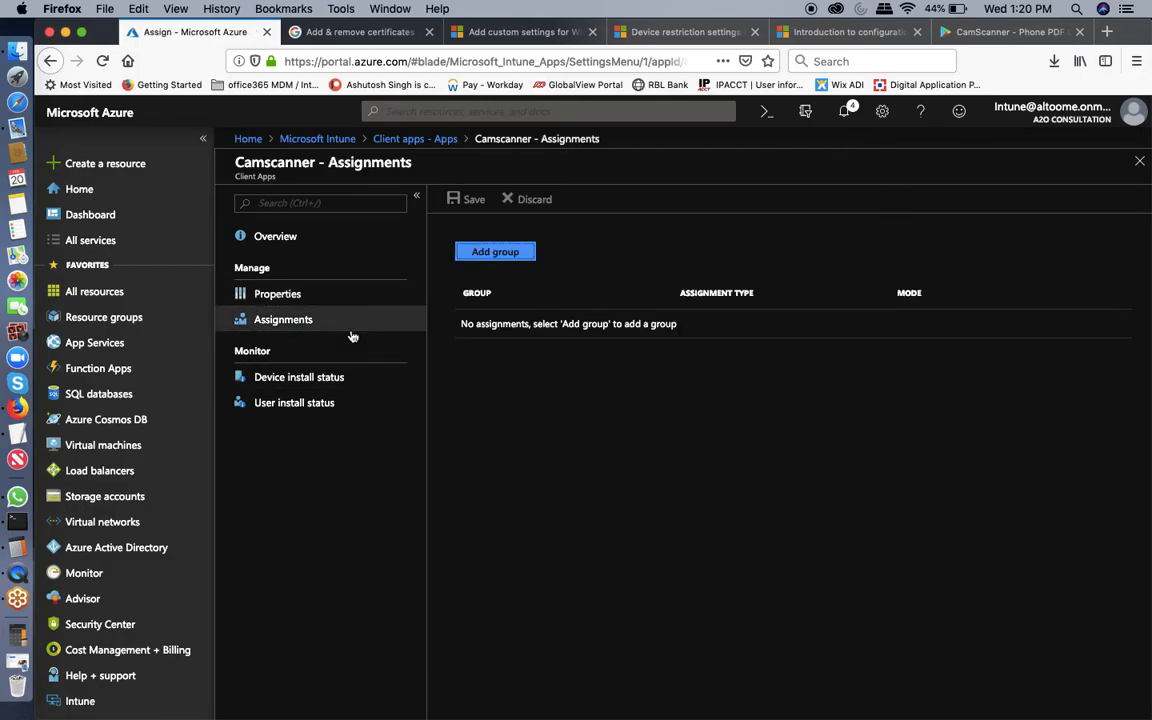
Add a Required assignment with 'required for all users' set to Yes, and save it.
click(503, 253)
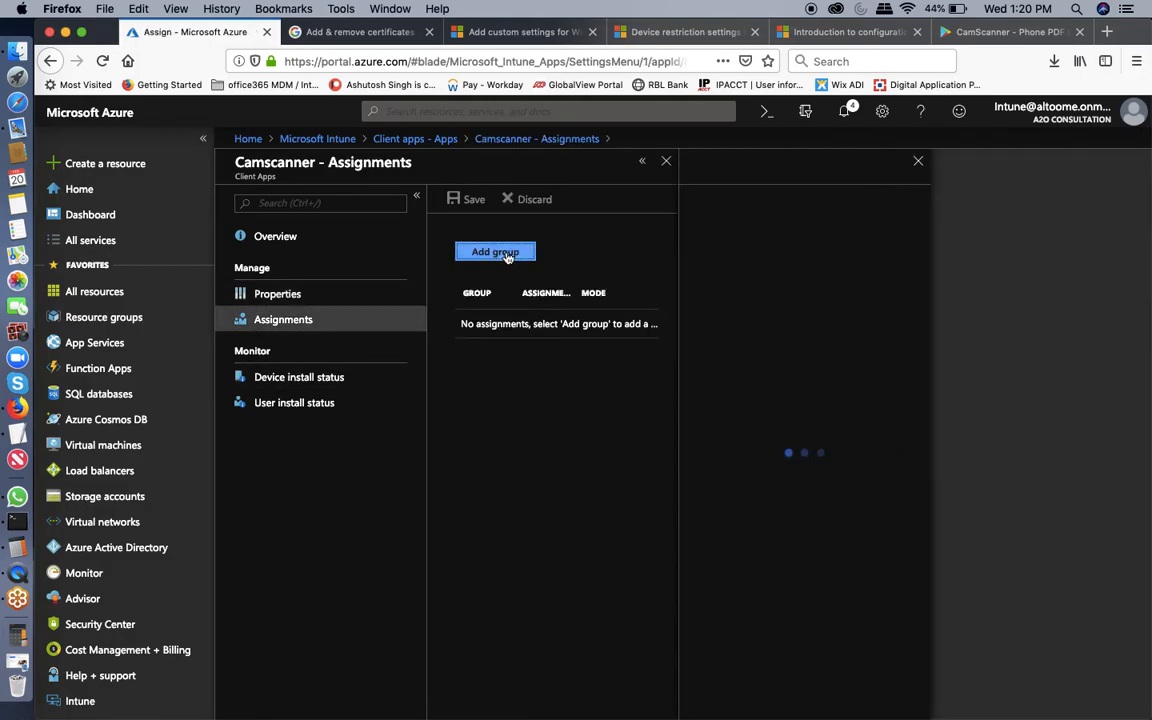
click(760, 354)
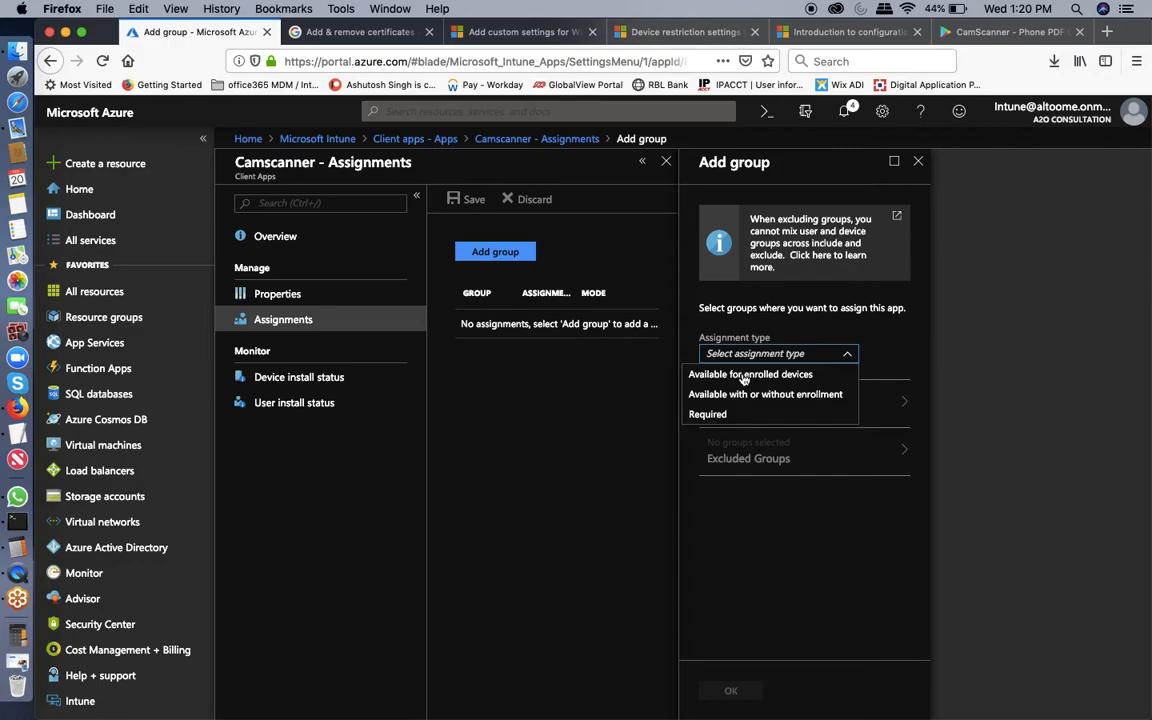
click(702, 415)
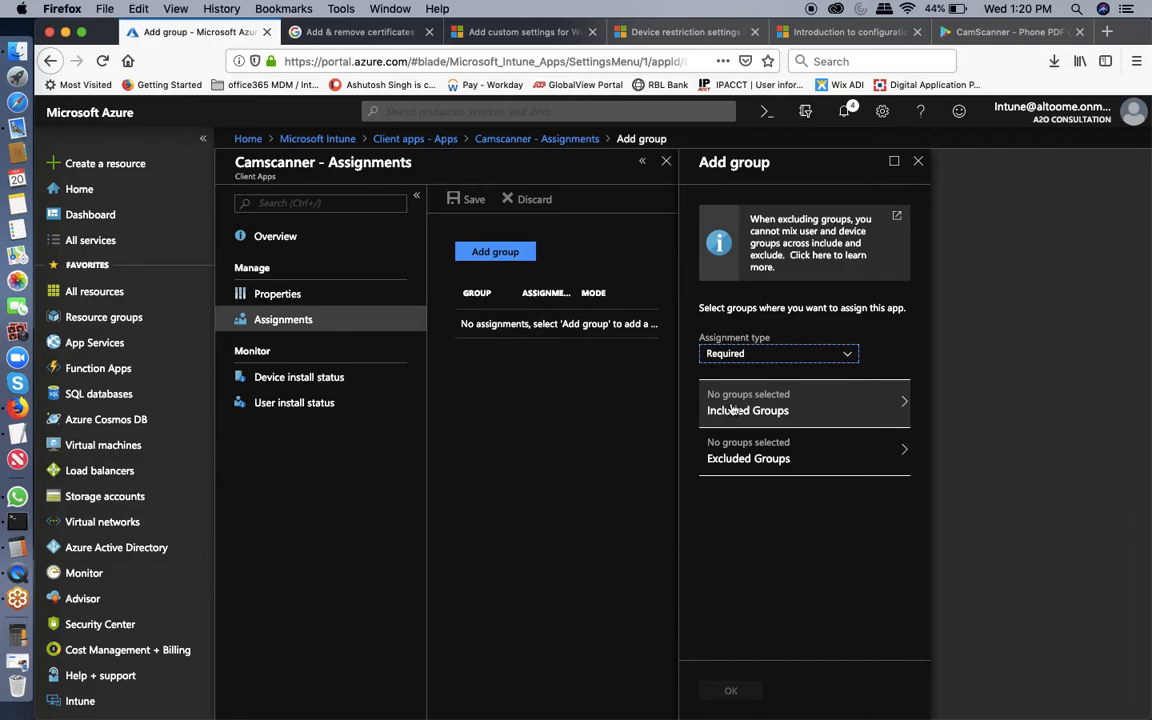
click(731, 409)
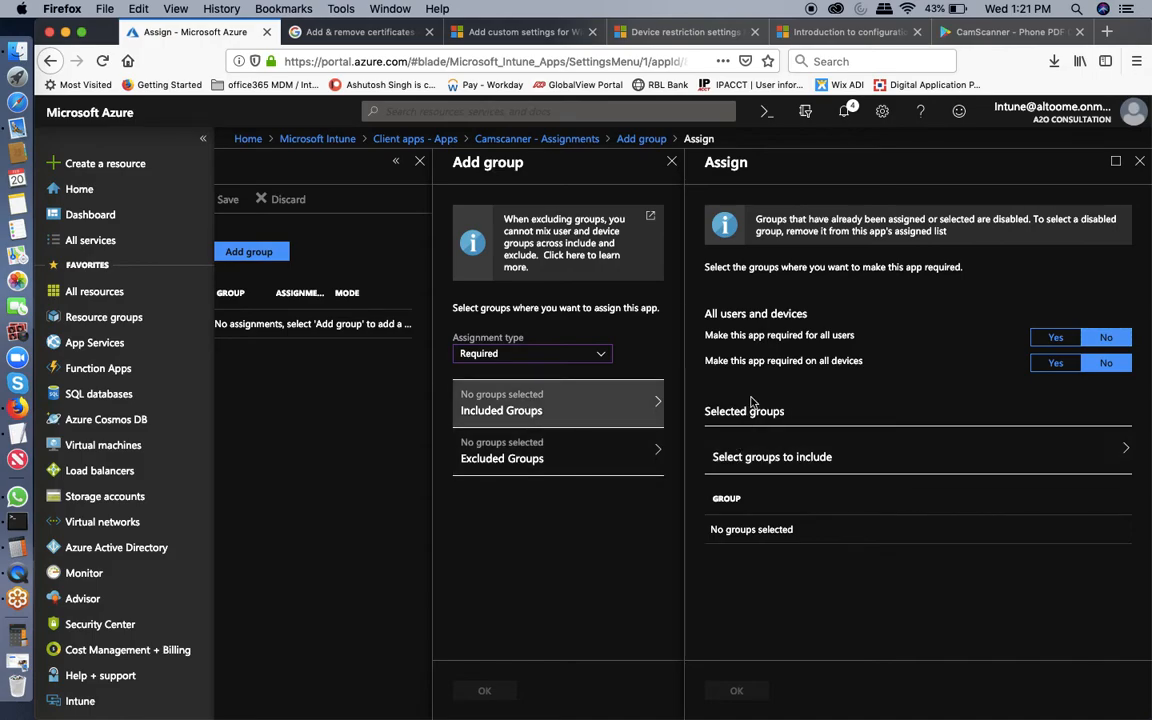
click(580, 395)
click(1048, 340)
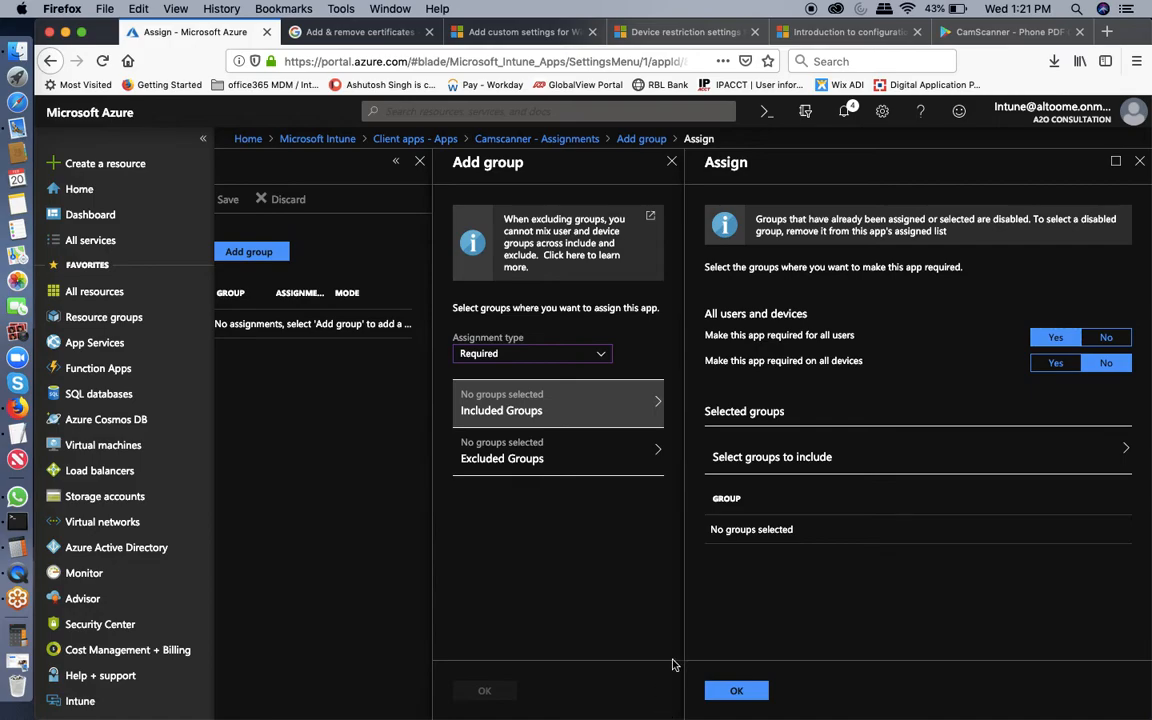
click(731, 692)
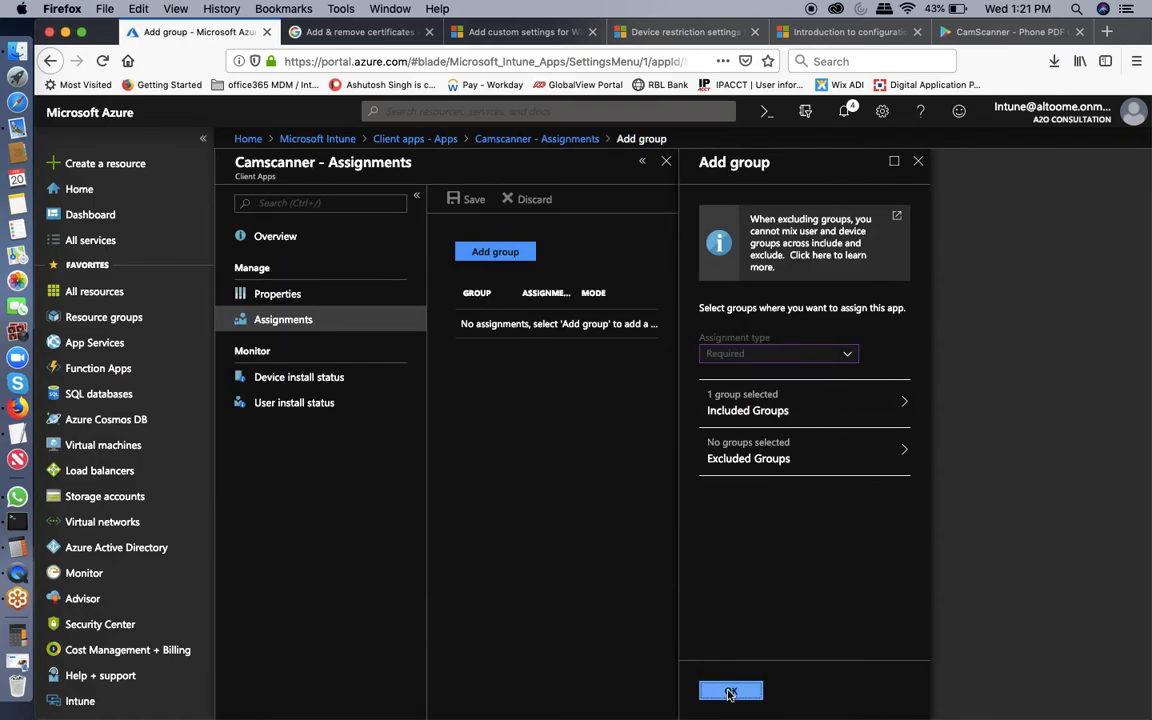
click(731, 692)
click(451, 206)
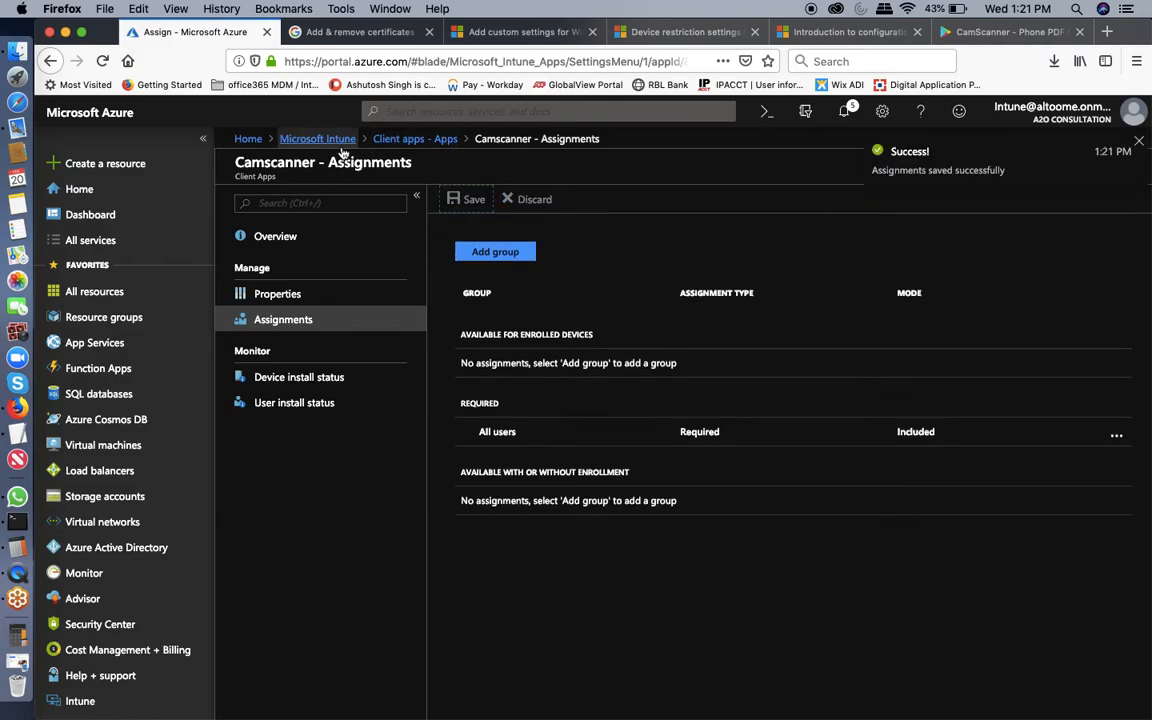
Check Camscanner's empty user and device install status, then return to the Intune overview.
click(437, 143)
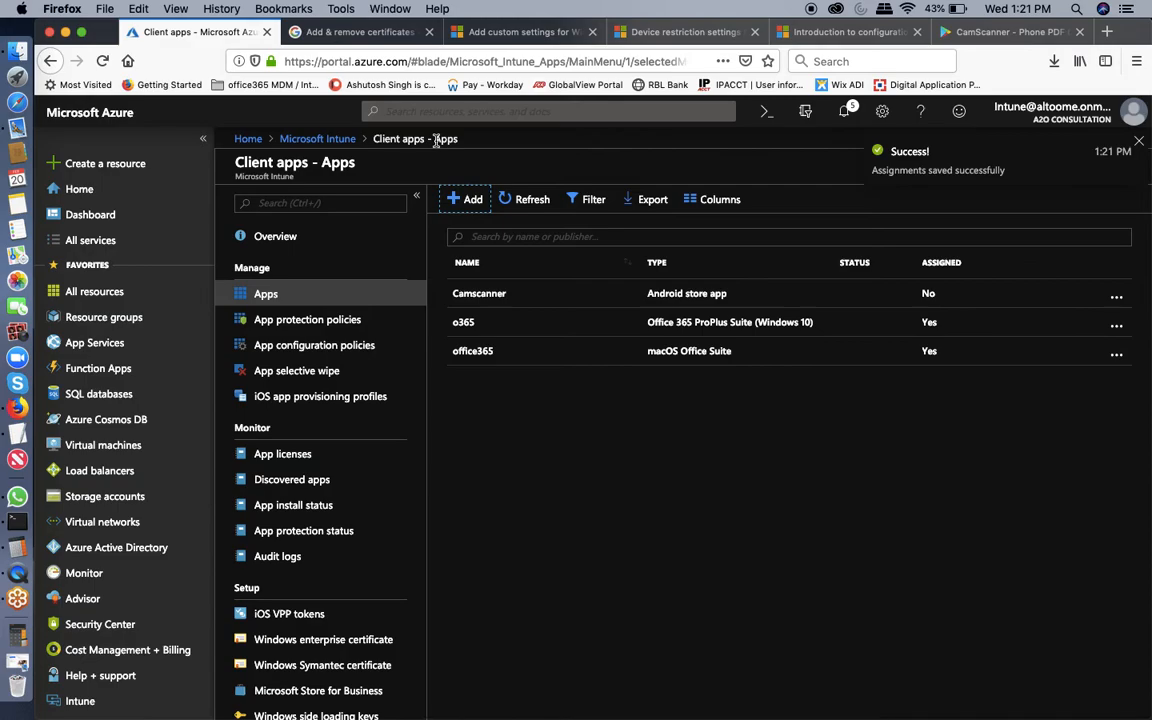
click(493, 296)
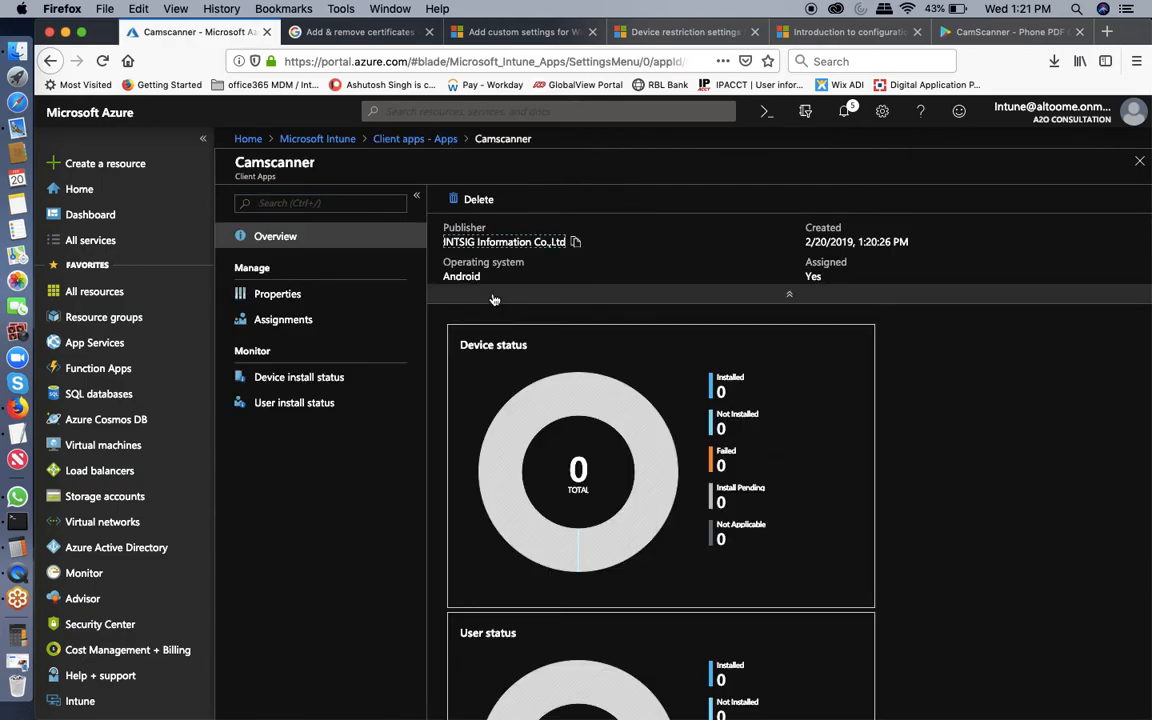
click(262, 404)
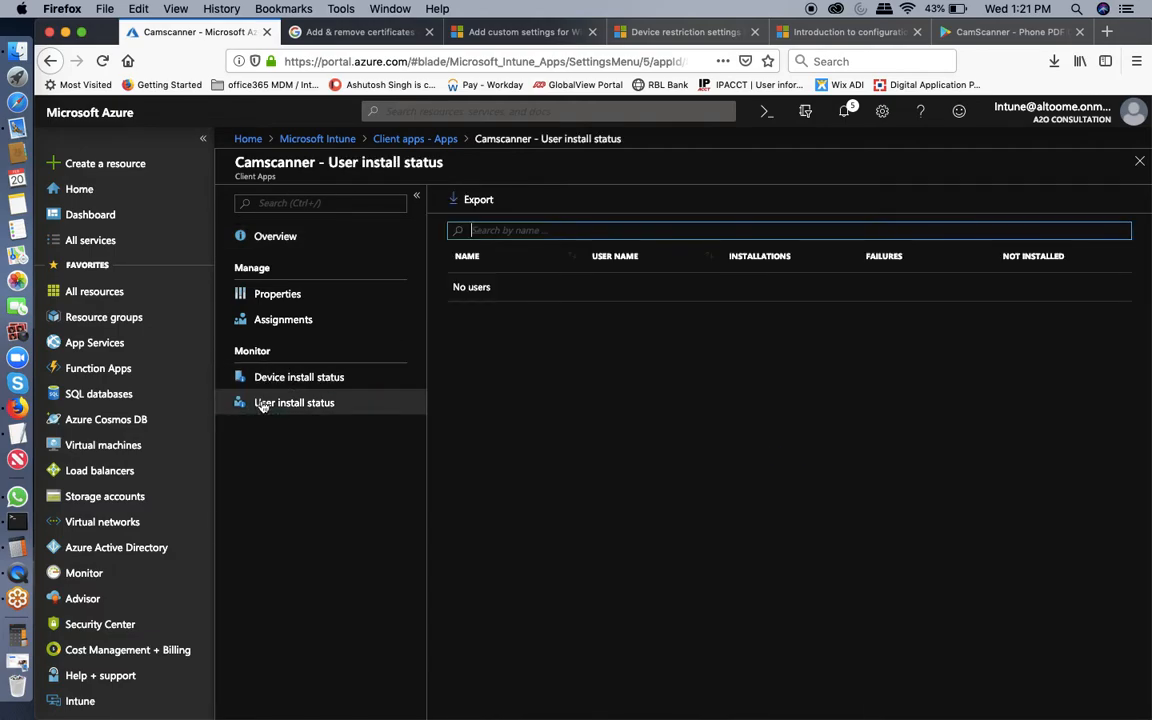
click(274, 388)
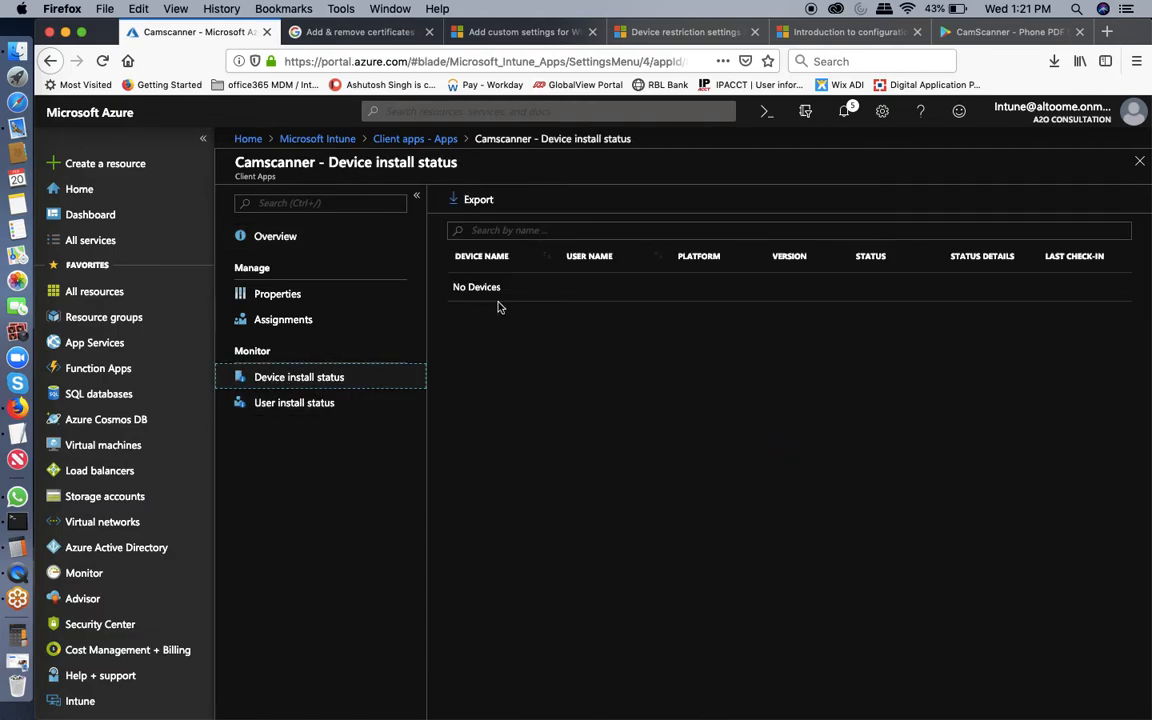
click(405, 138)
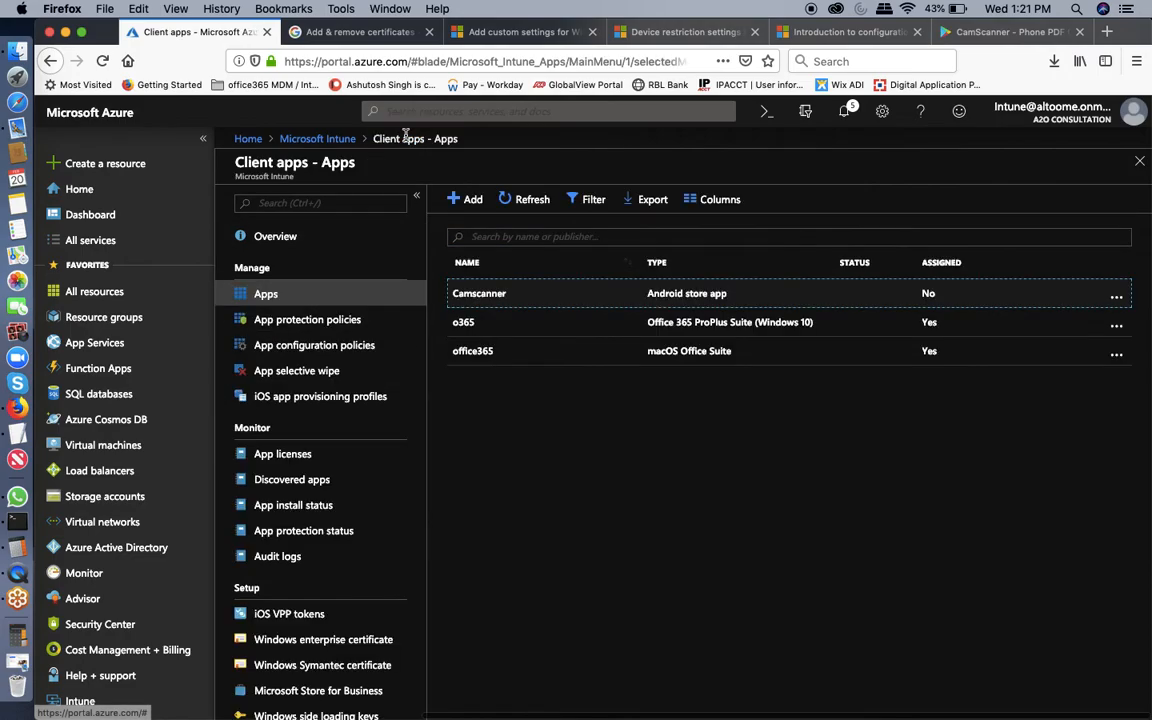
click(334, 142)
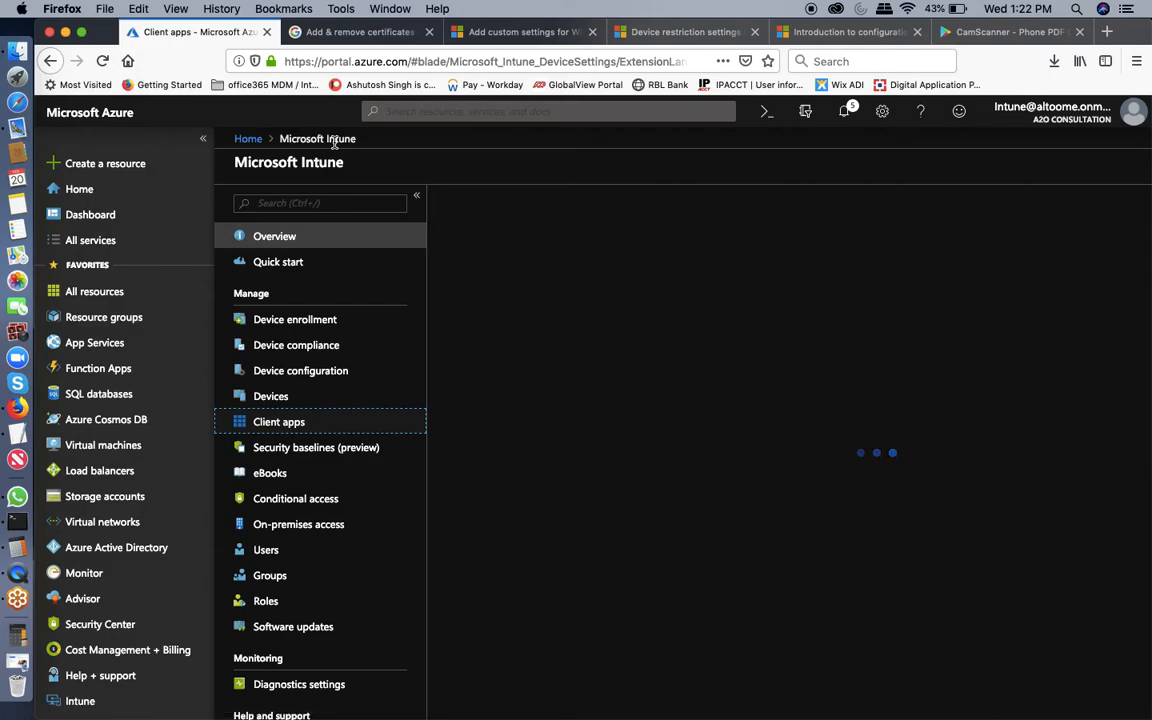
Open the Intune_Android device from All devices and start a device sync.
click(270, 396)
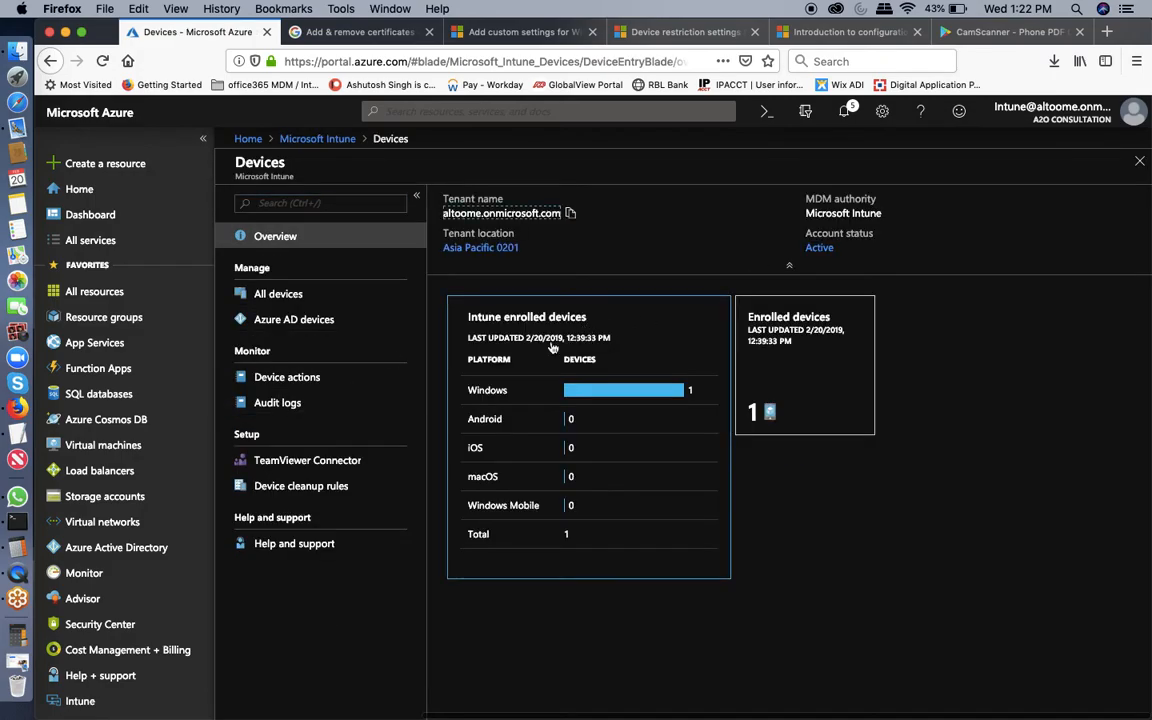
click(278, 293)
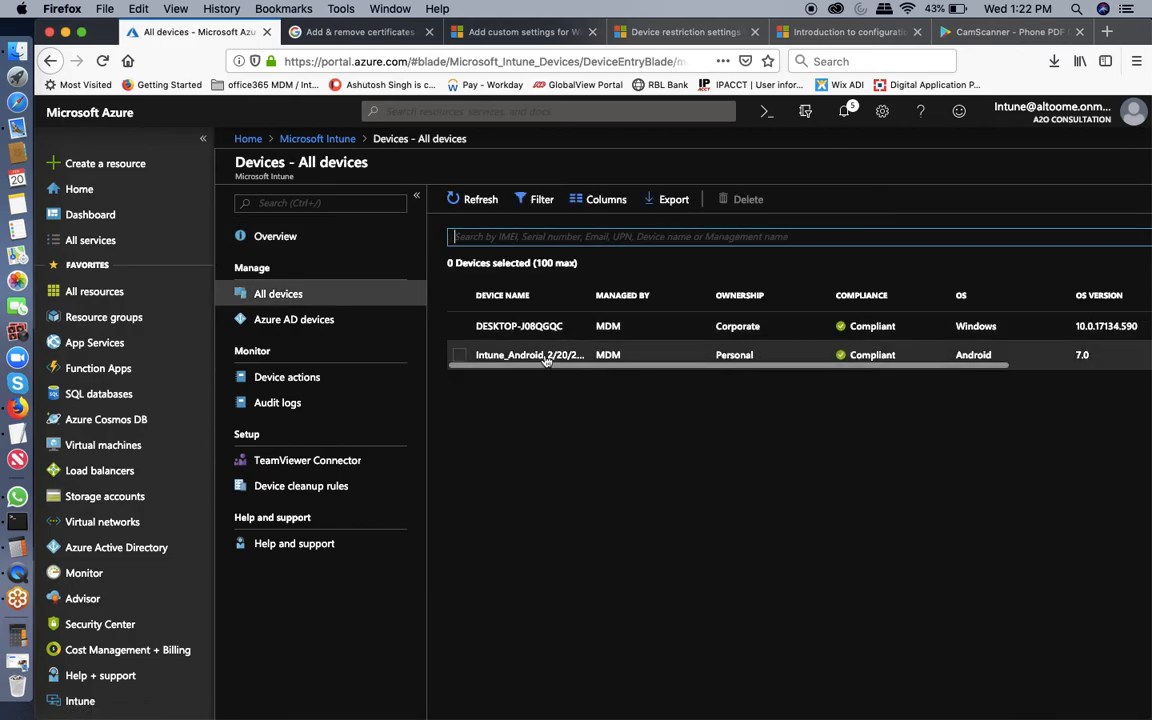
click(544, 358)
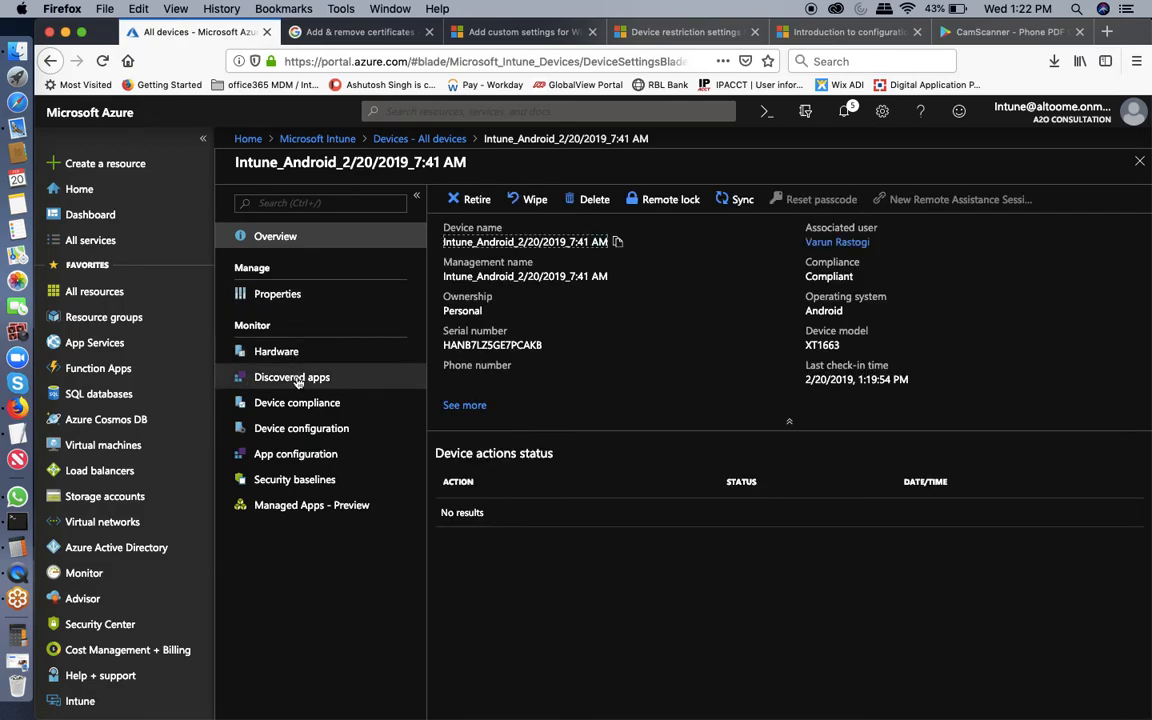
click(727, 201)
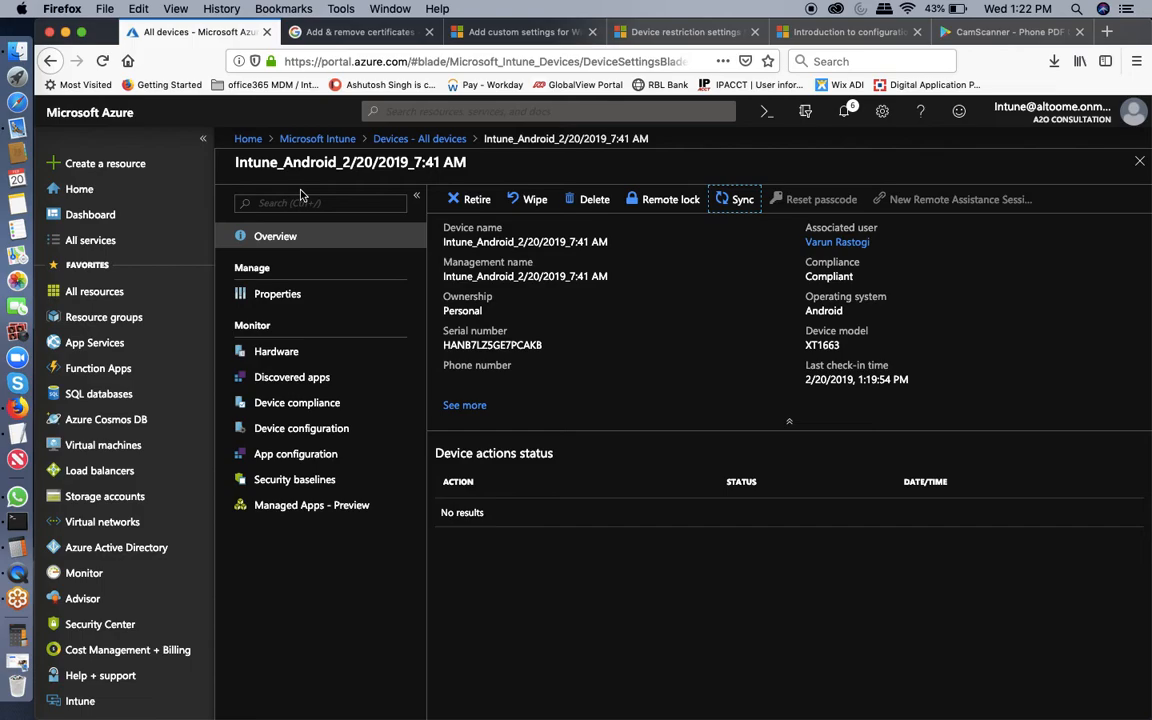
Look over the CamScanner Google Play page, then return to the Intune device tab.
click(998, 33)
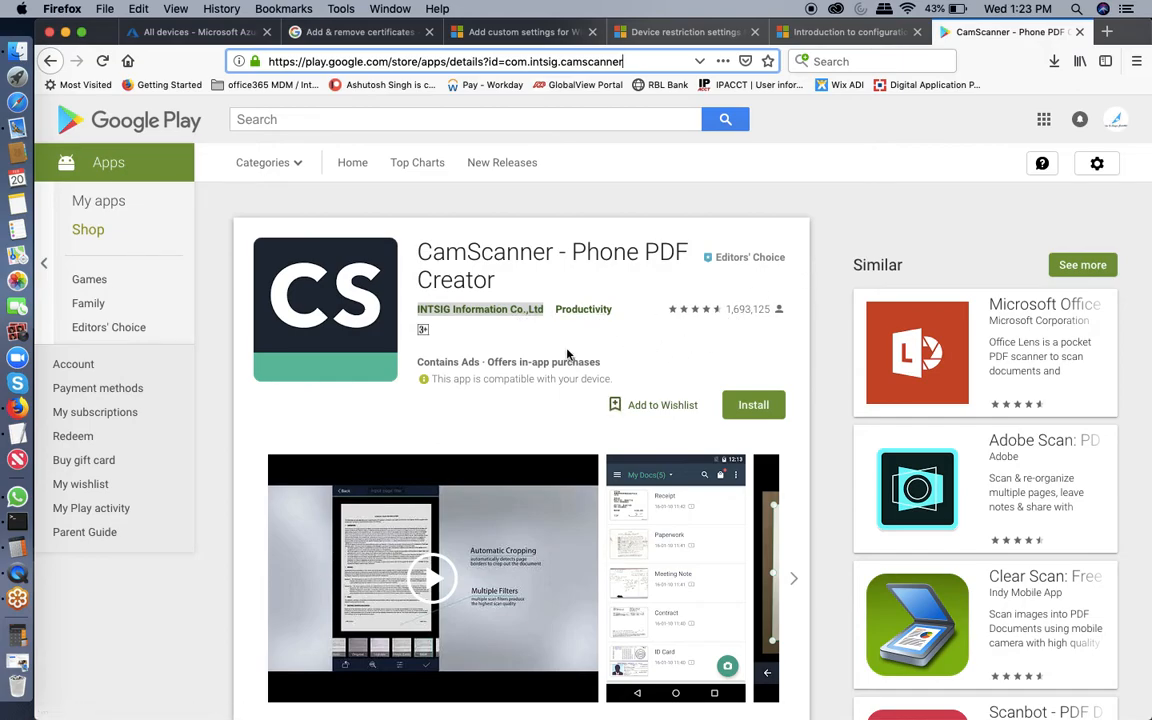
scroll(568, 354, down, 3)
scroll(568, 354, up, 3)
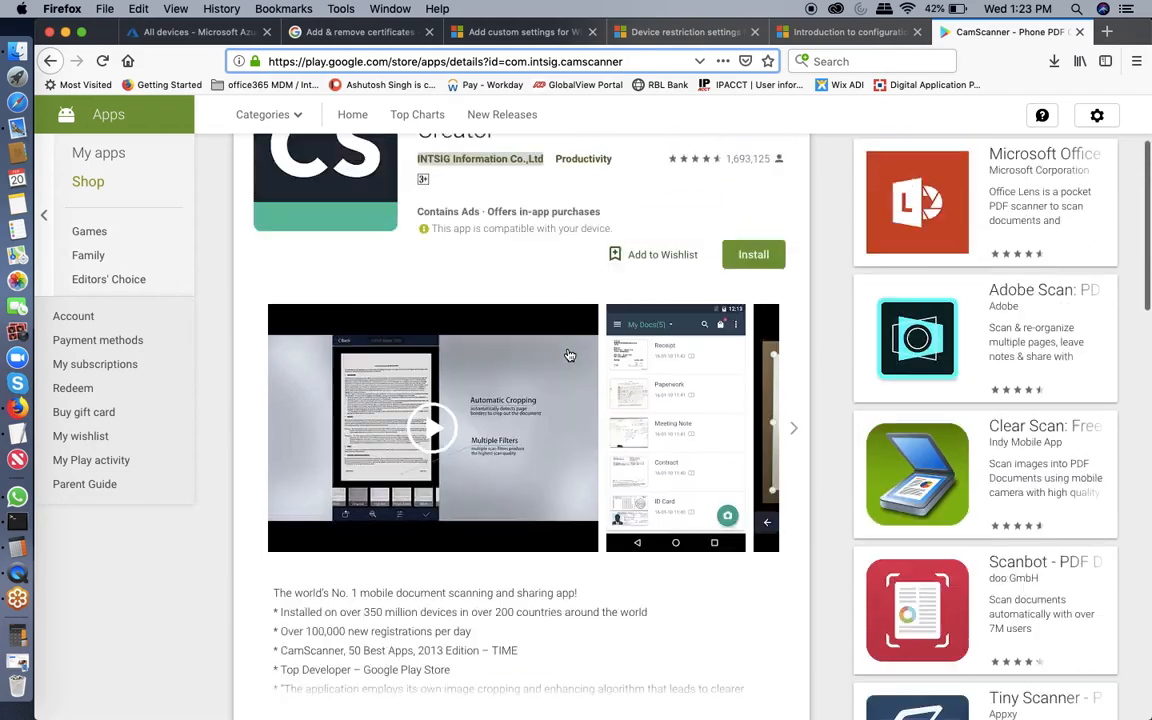
click(160, 32)
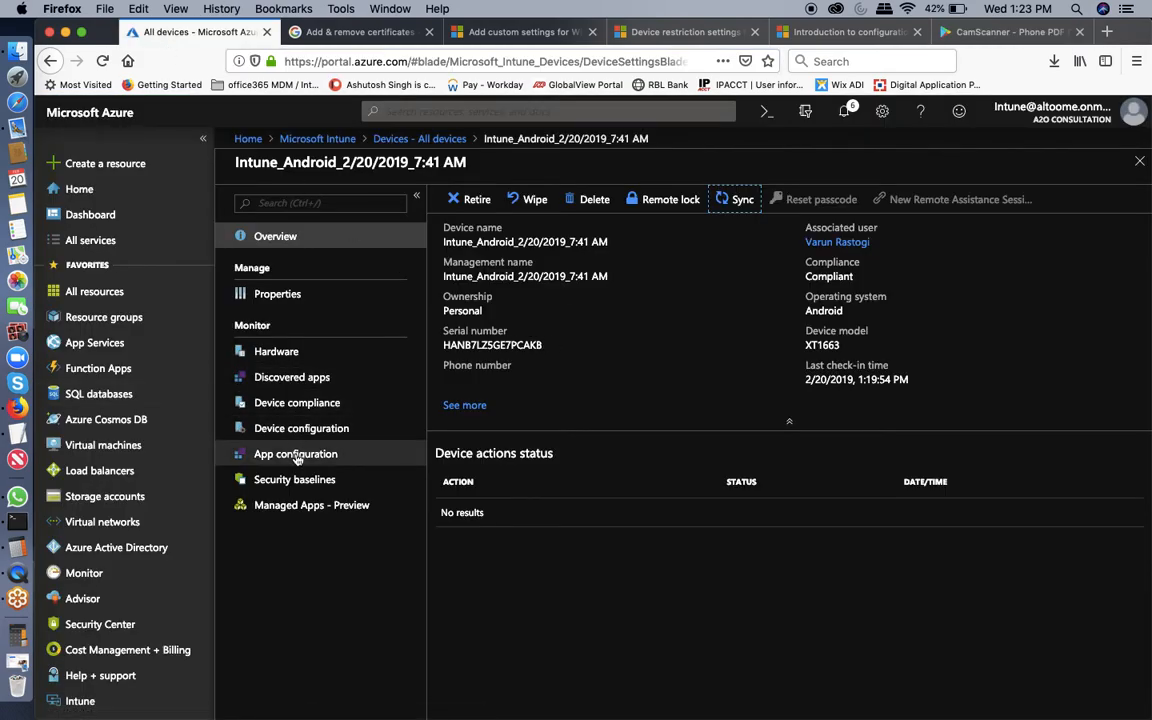
View Camscanner's installation details under Managed Apps and sync the device.
click(298, 507)
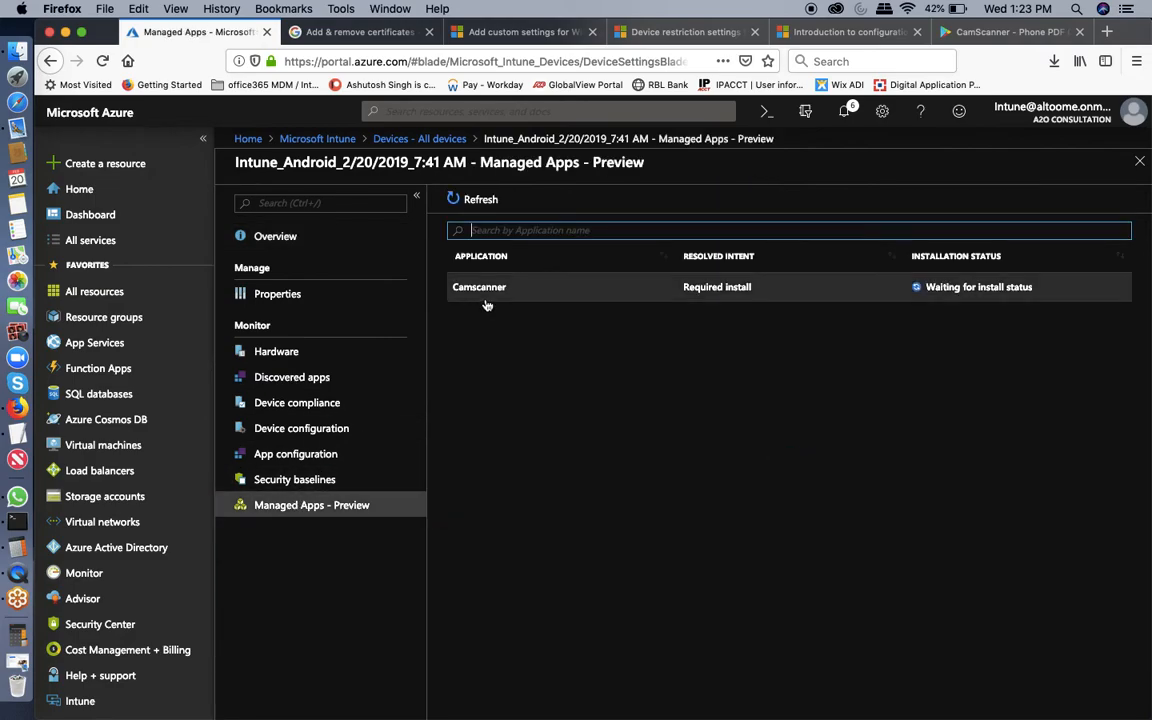
click(487, 303)
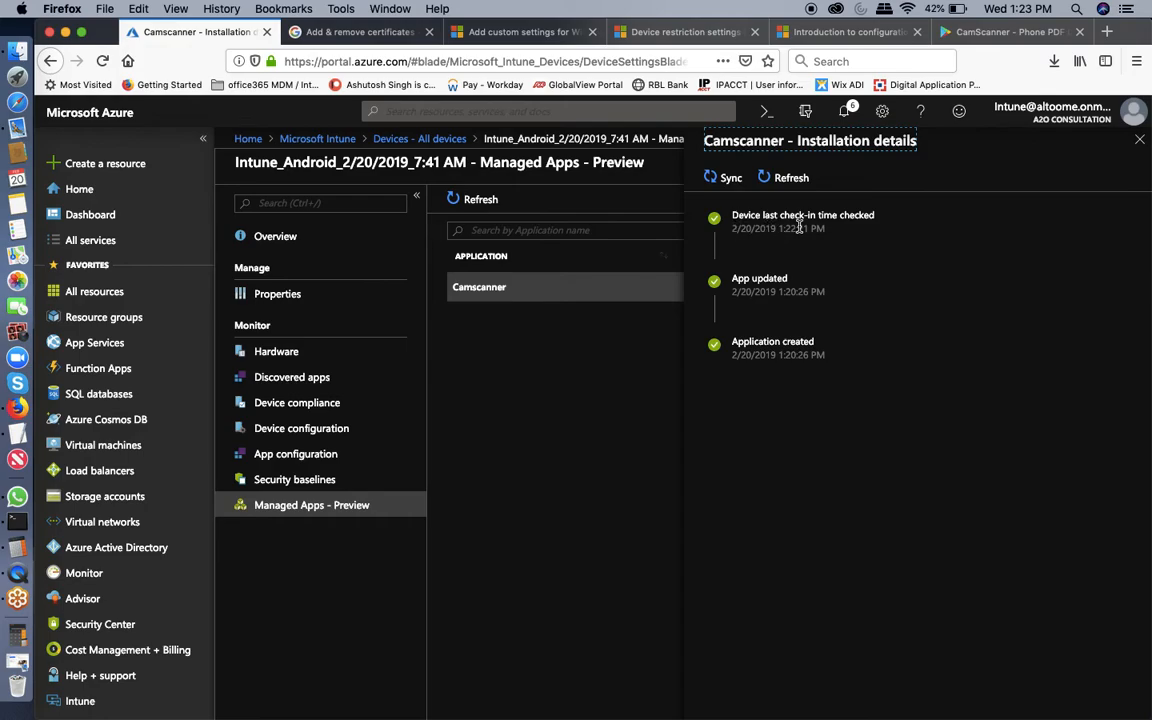
click(730, 180)
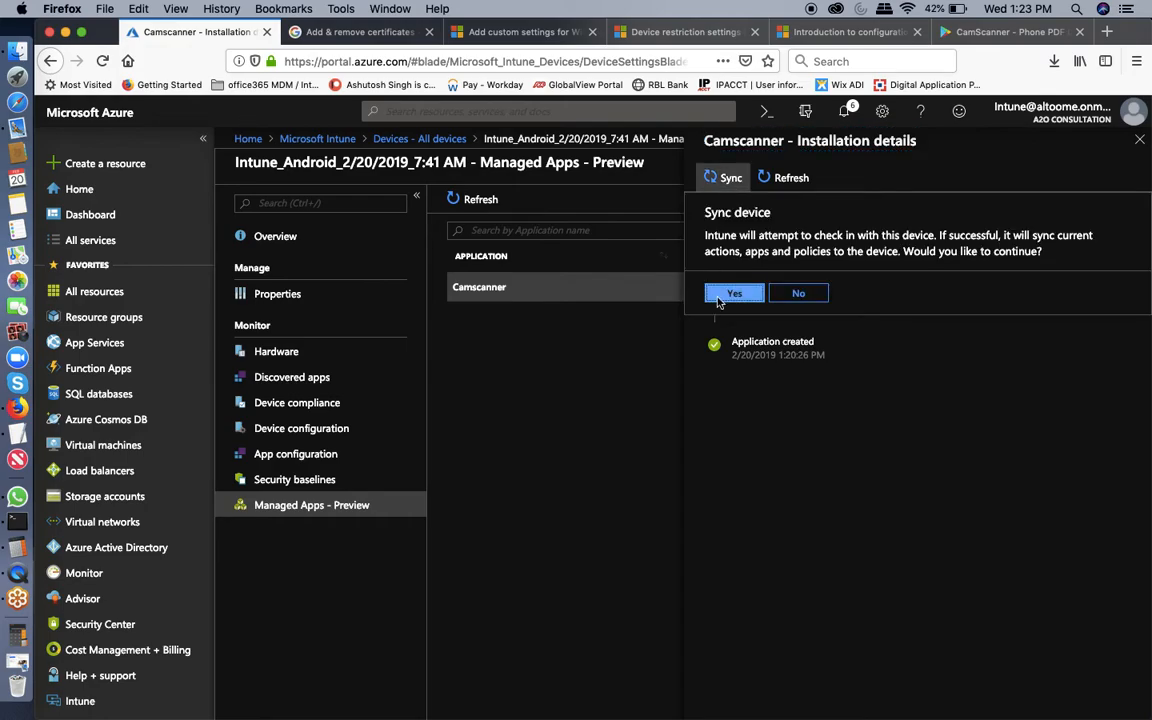
click(718, 297)
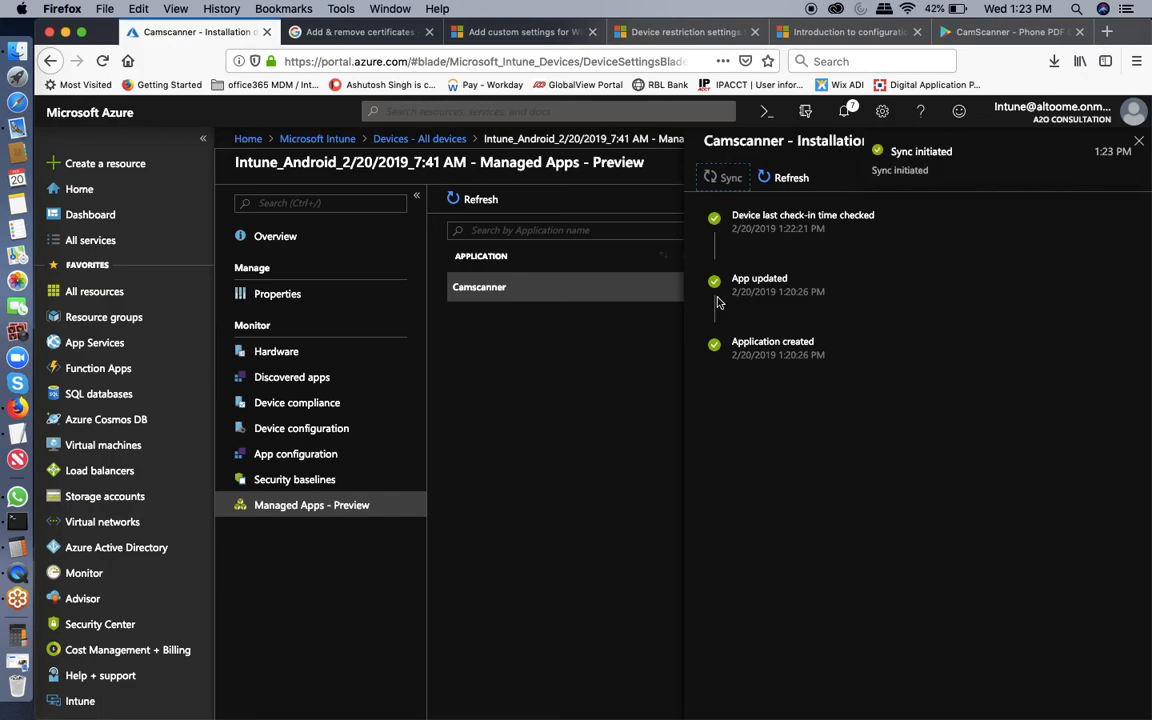
Dismiss the sync notification and close the installation details and Managed Apps blades.
click(1138, 145)
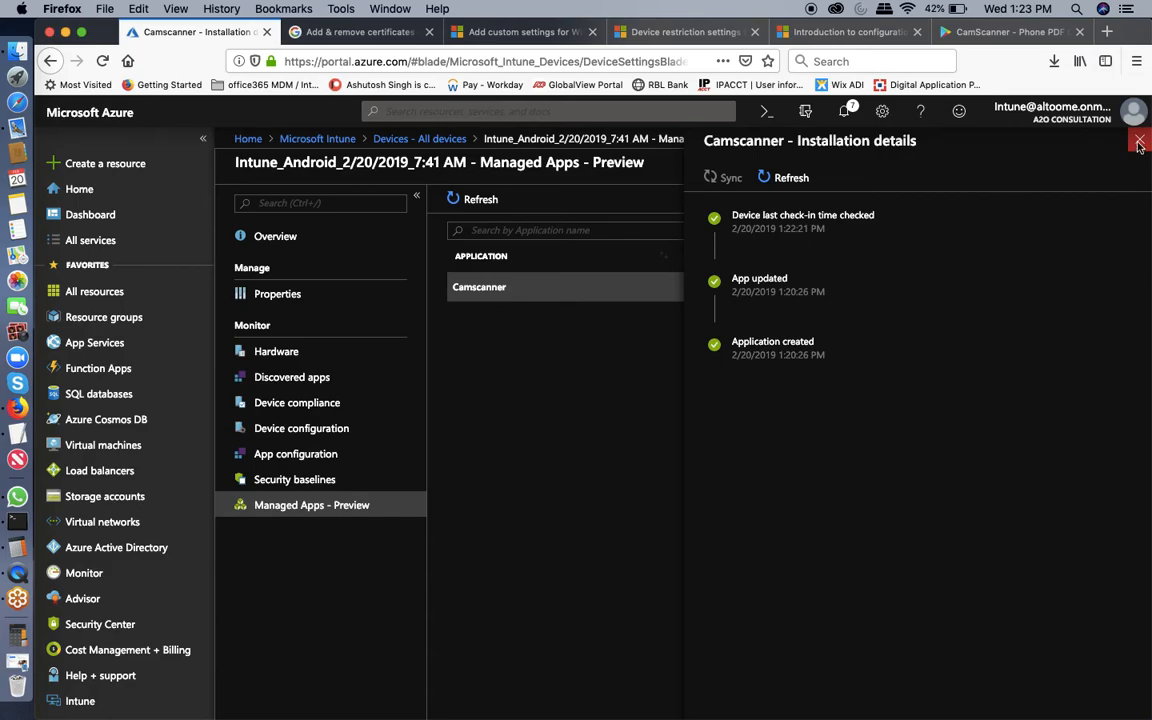
click(1139, 145)
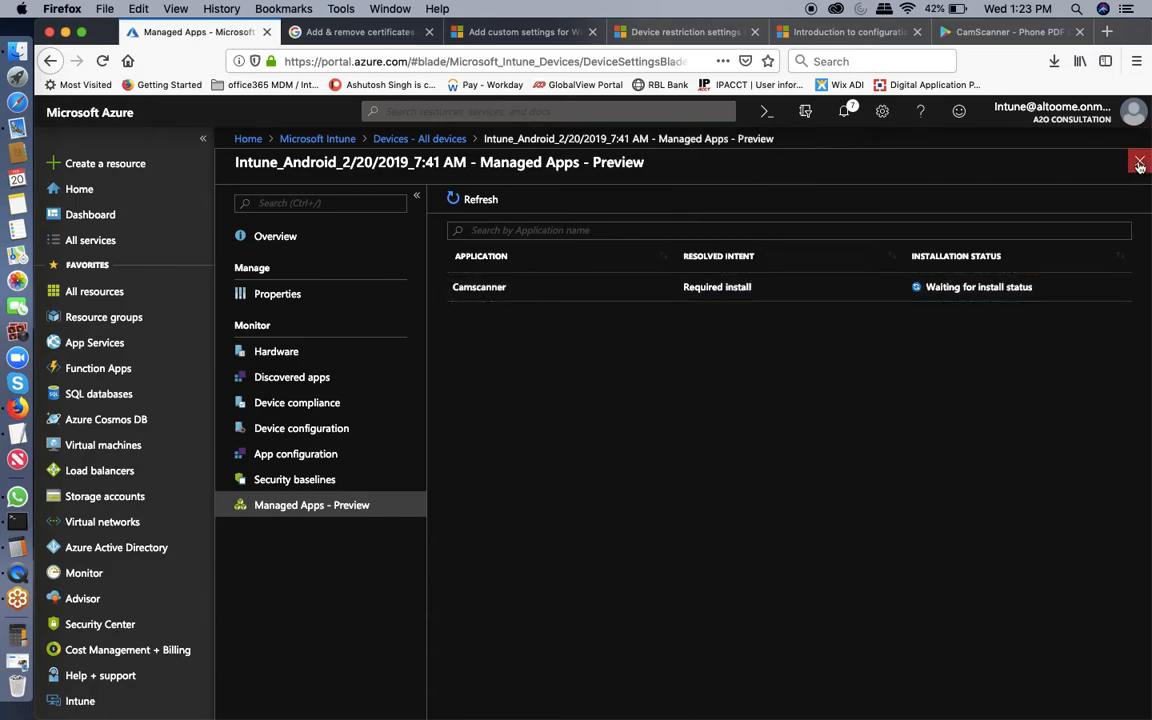
click(1139, 160)
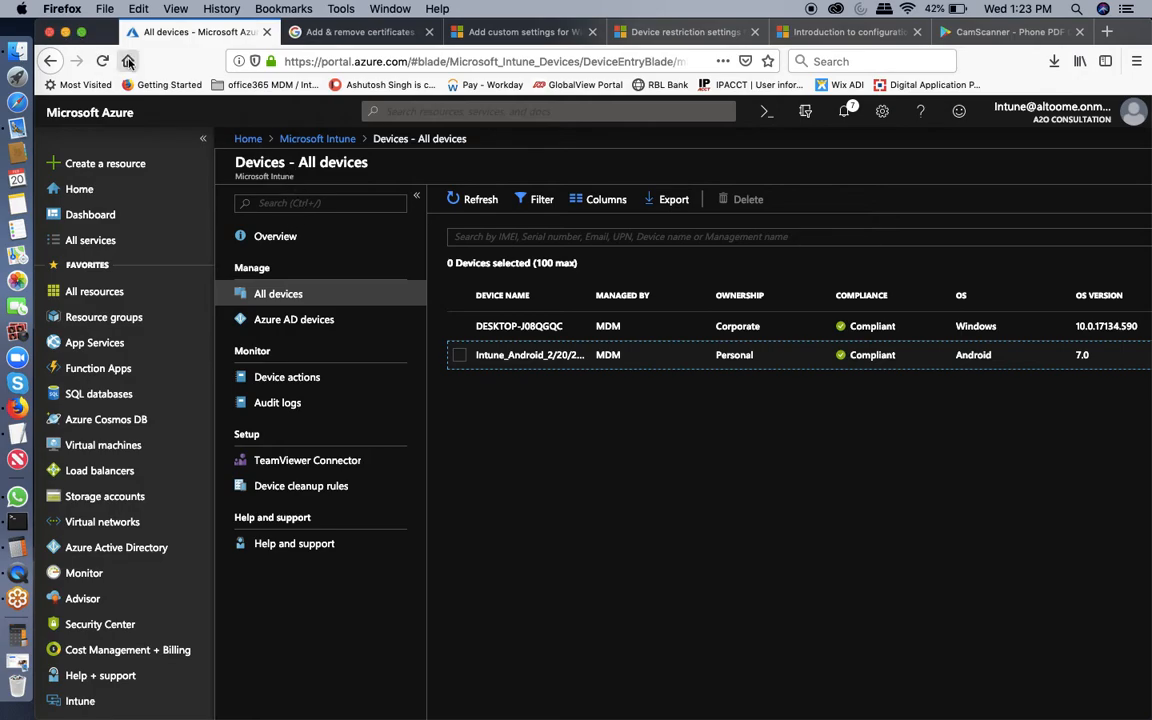
Check the phone's home screen in the screen share, then restore Firefox.
click(65, 33)
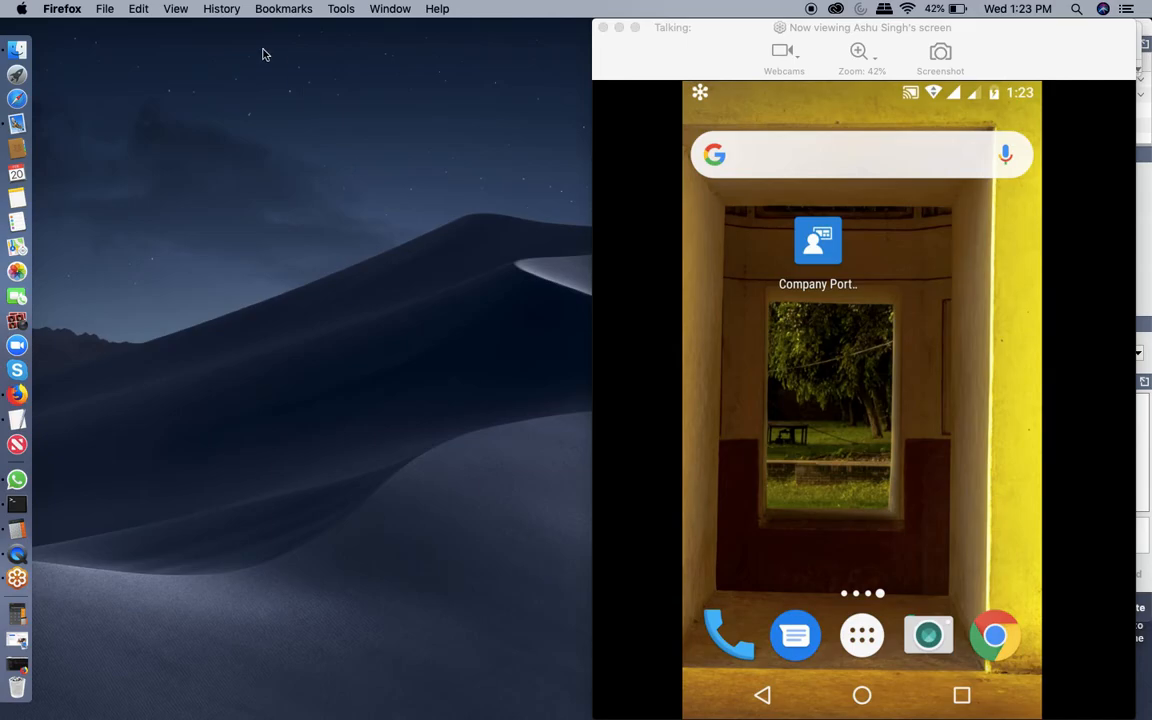
click(14, 392)
click(726, 462)
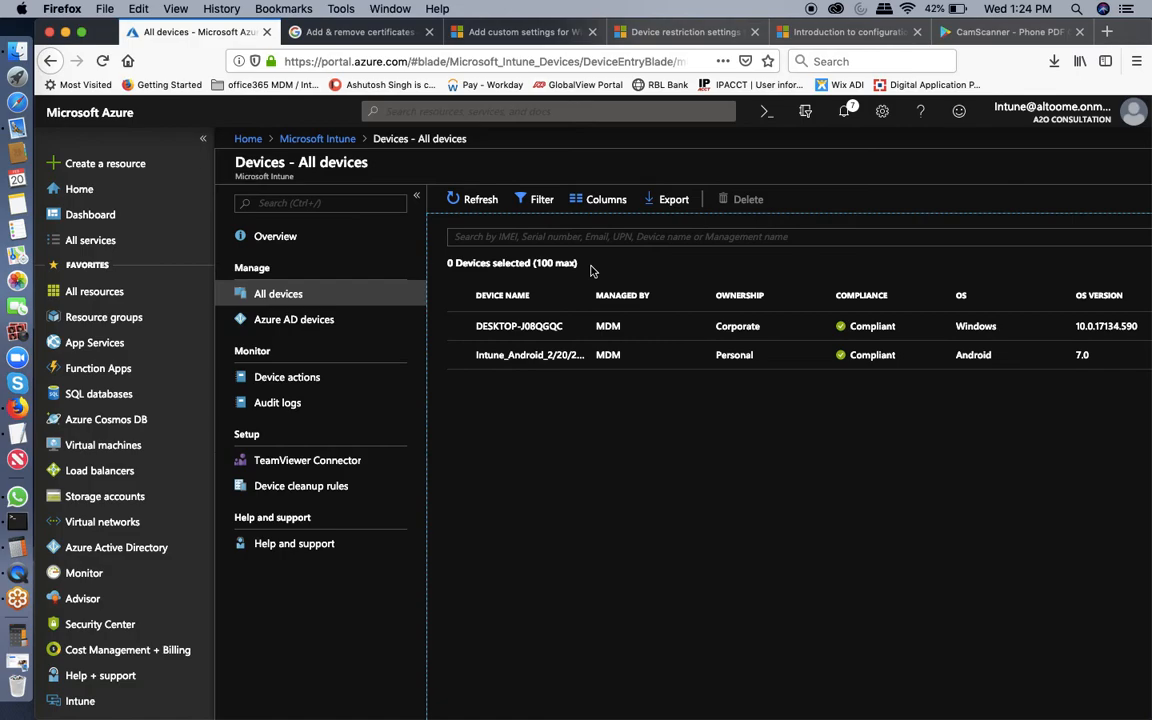
Go from the Microsoft Intune main menu to Client apps > Apps.
click(303, 139)
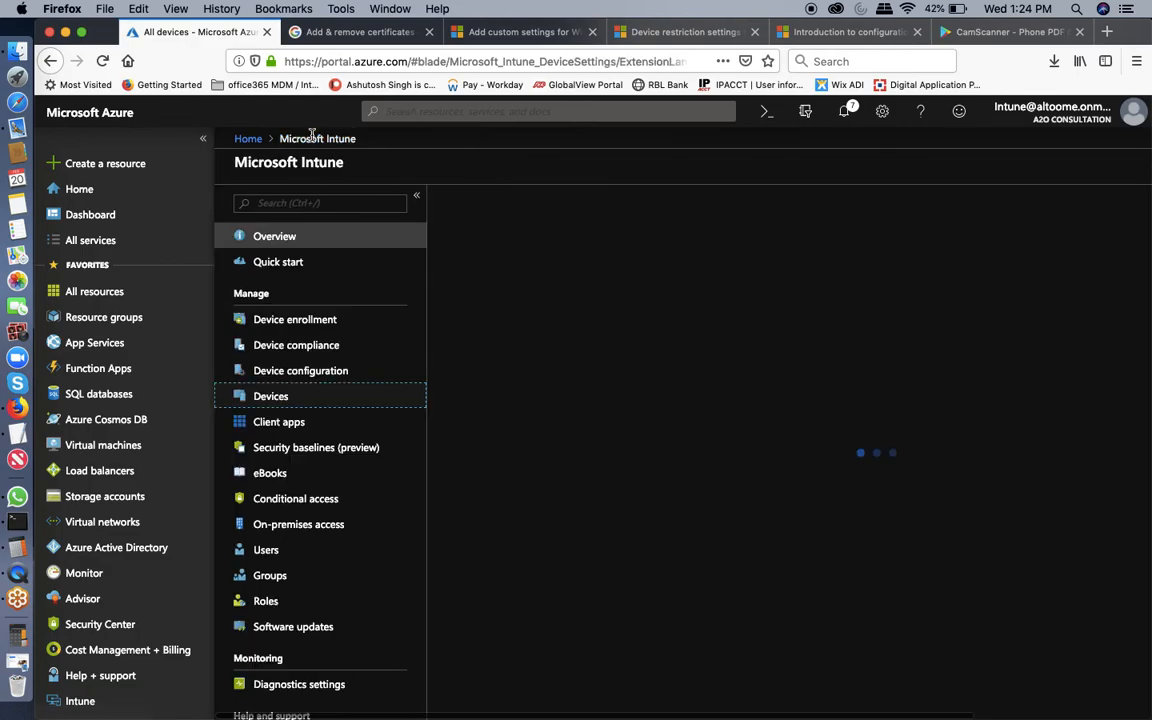
click(275, 423)
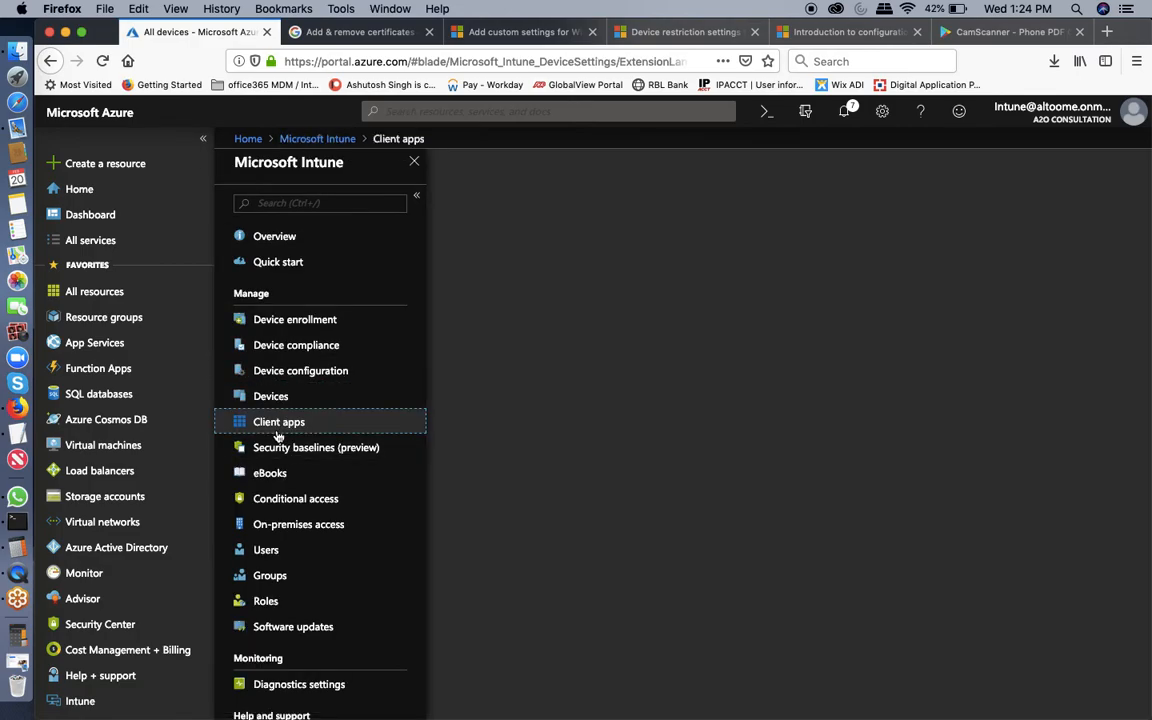
click(250, 295)
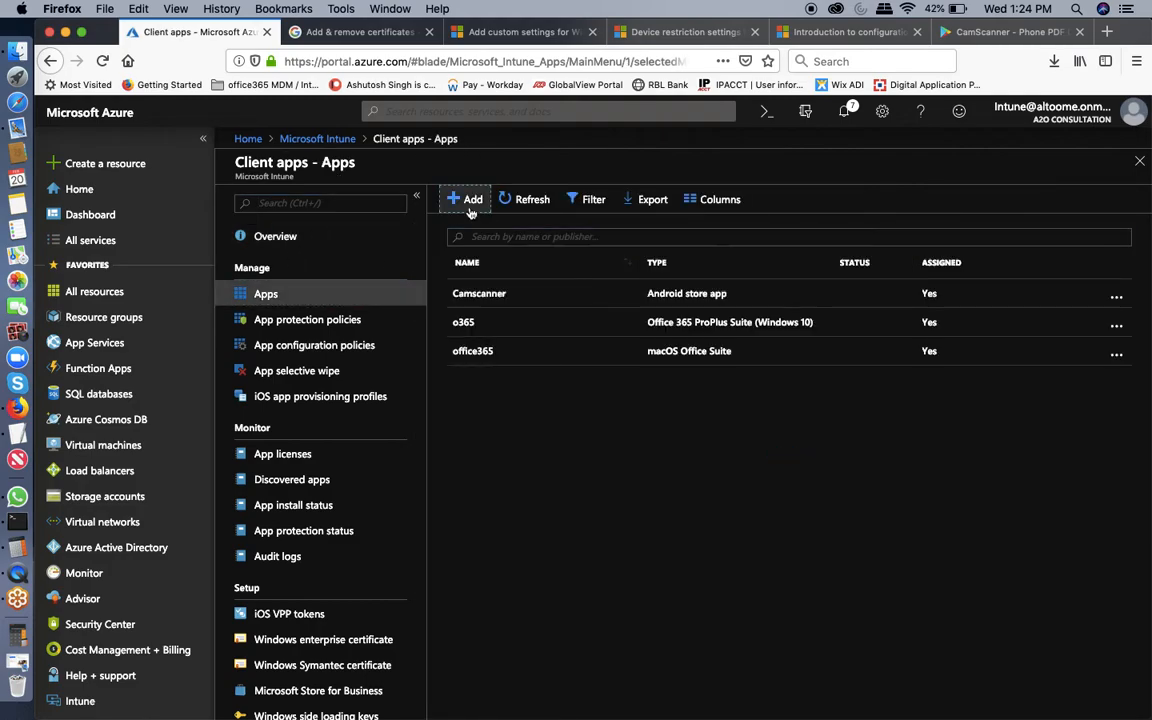
click(468, 200)
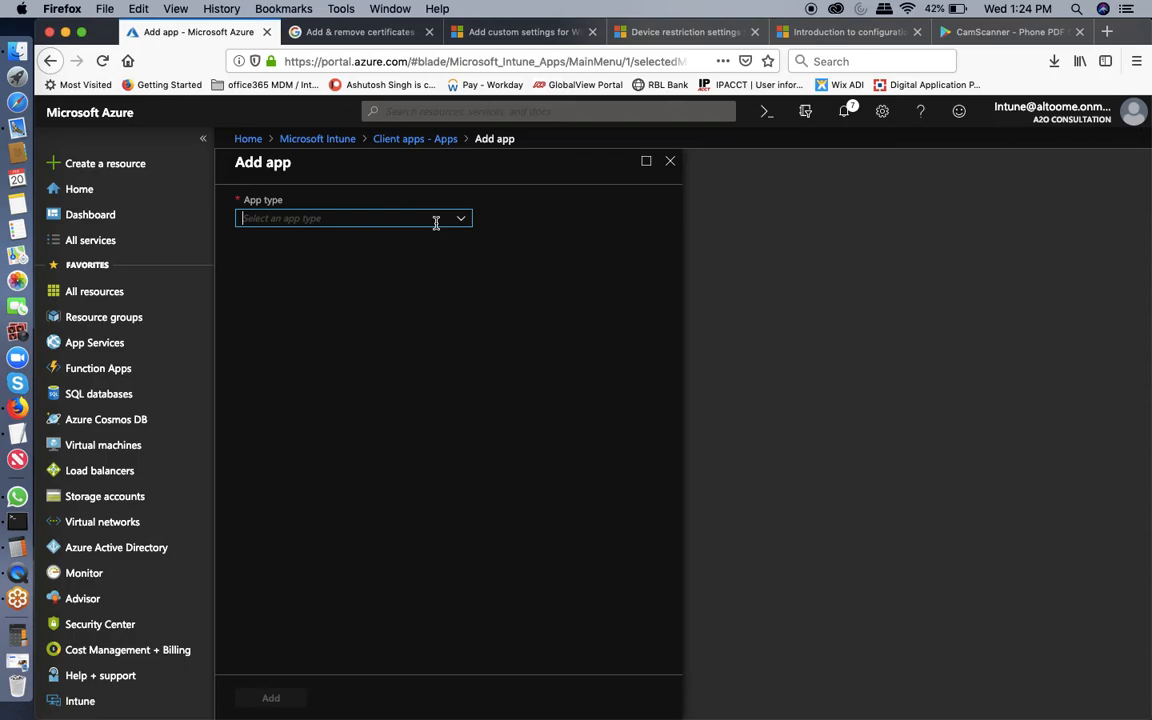
click(436, 220)
click(347, 256)
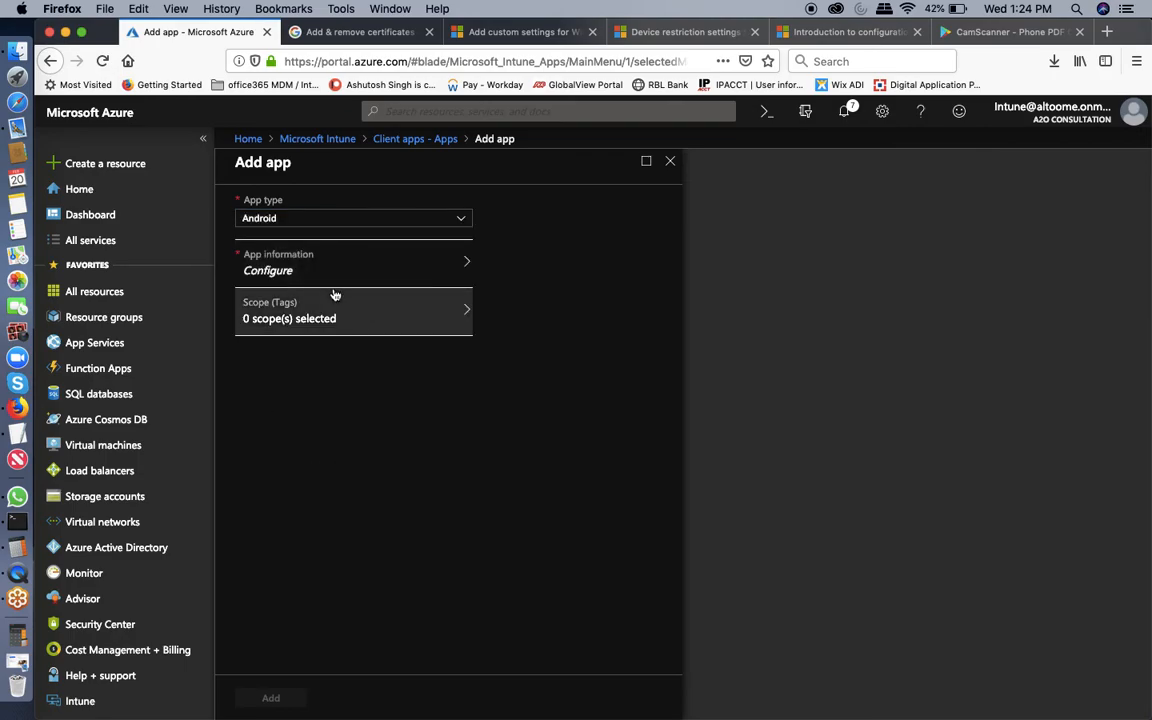
click(342, 266)
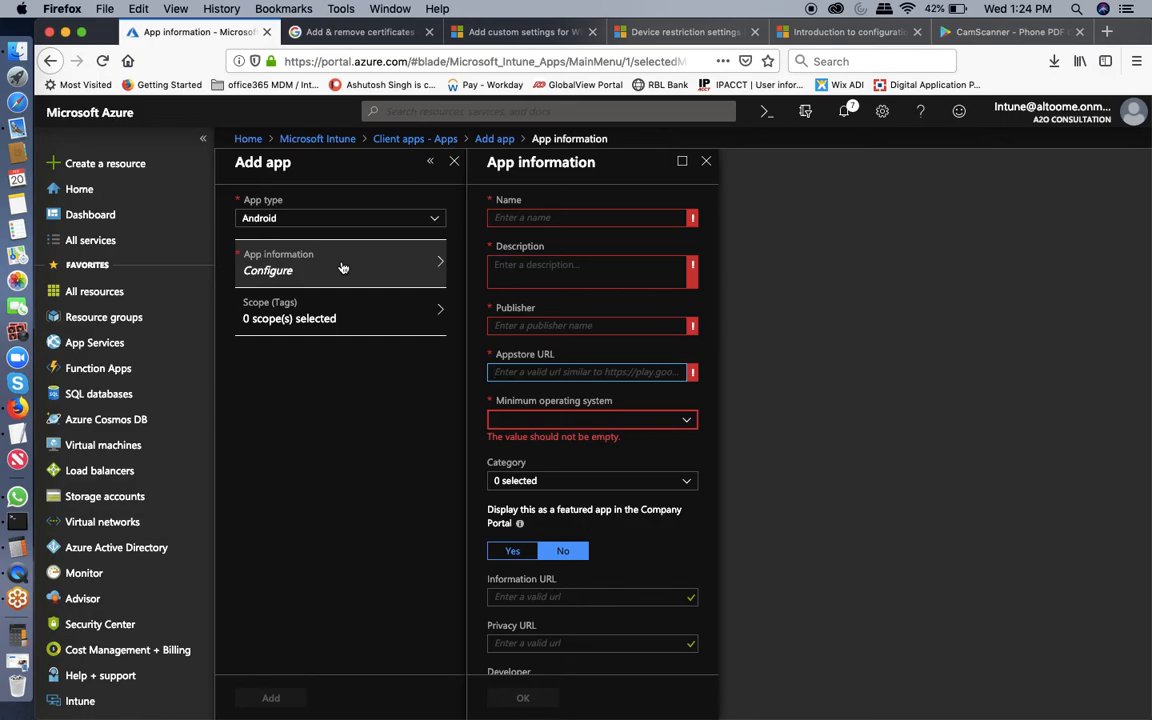
click(706, 161)
Navigate via the Intune main menu and Client apps > Apps to Camscanner's details.
click(414, 139)
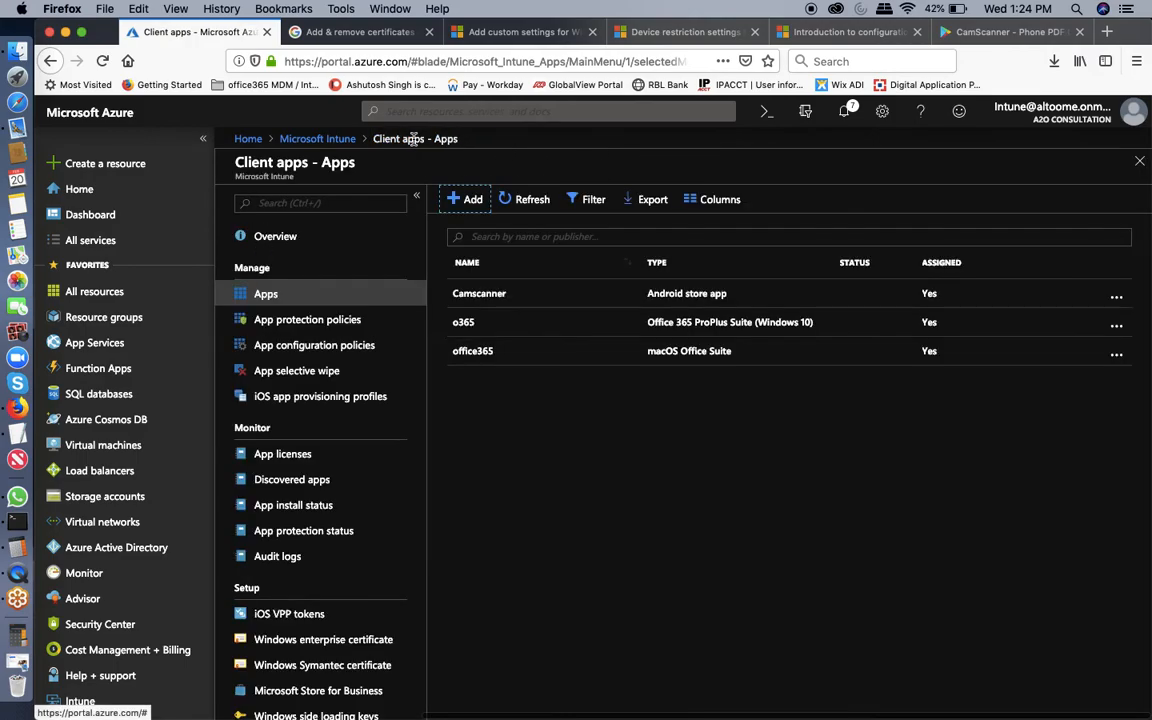
click(317, 139)
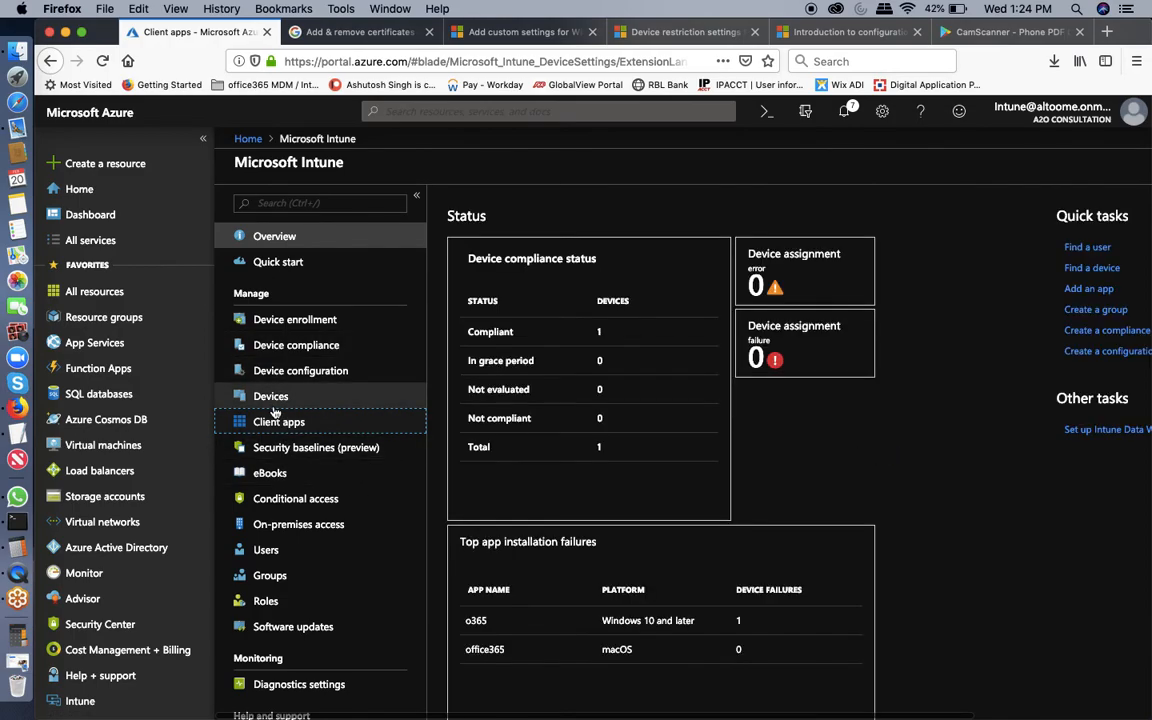
click(276, 426)
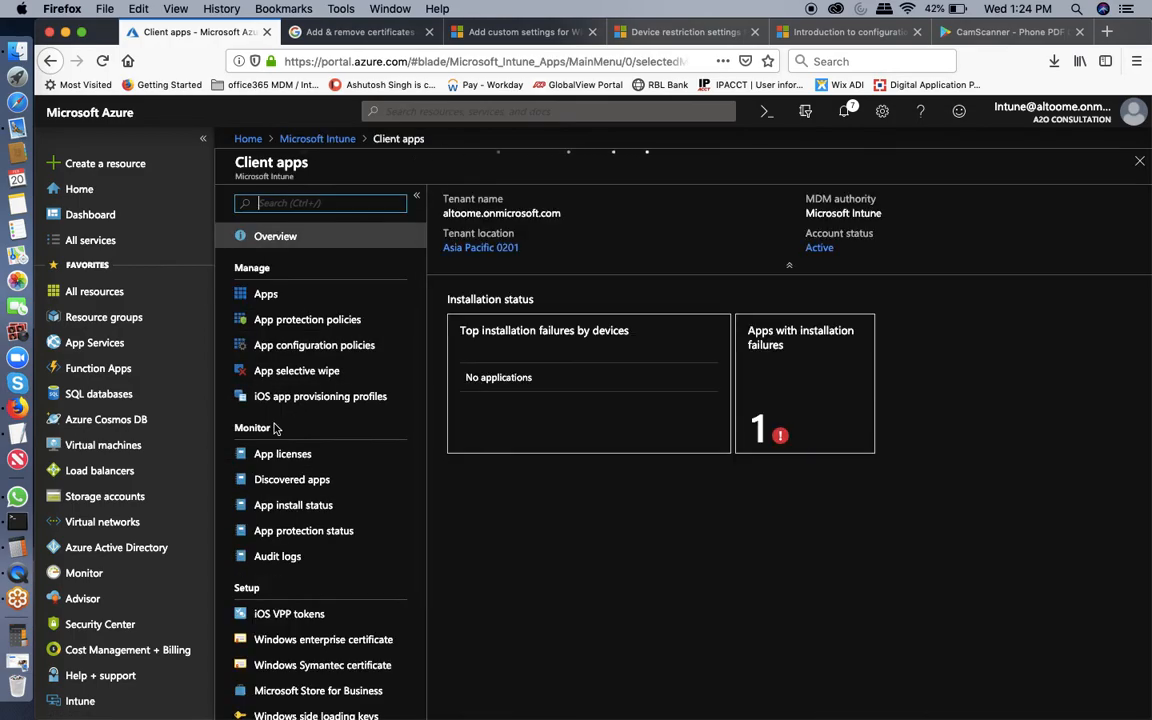
click(266, 296)
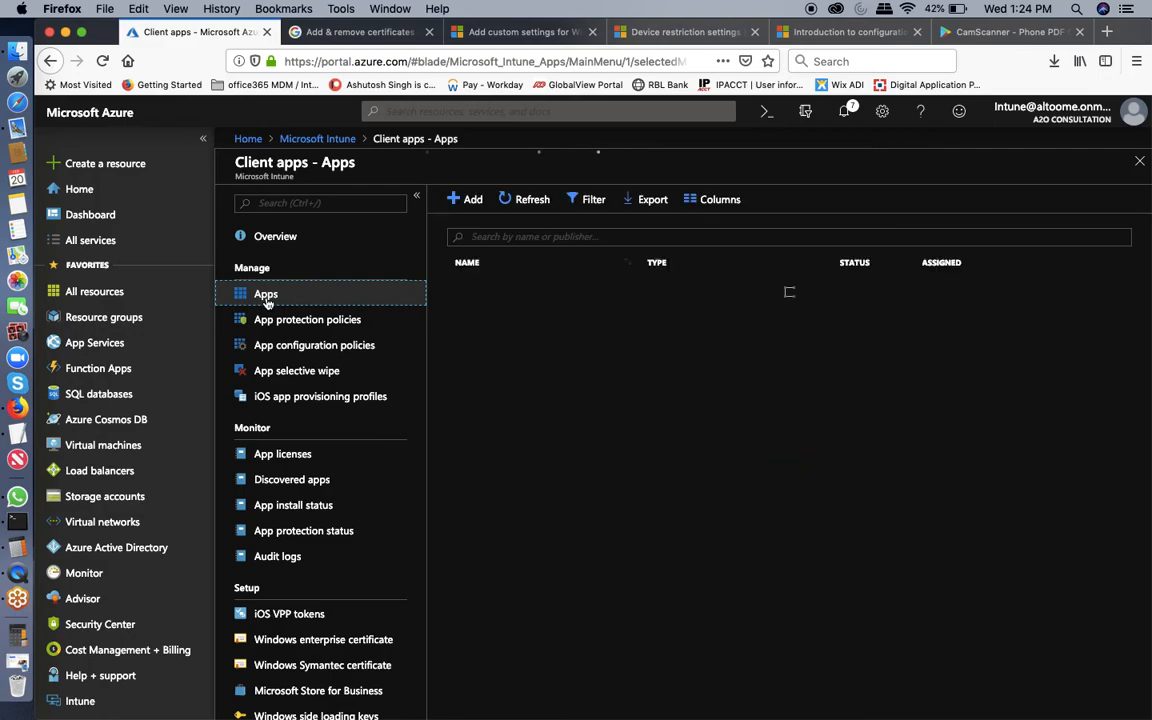
click(528, 303)
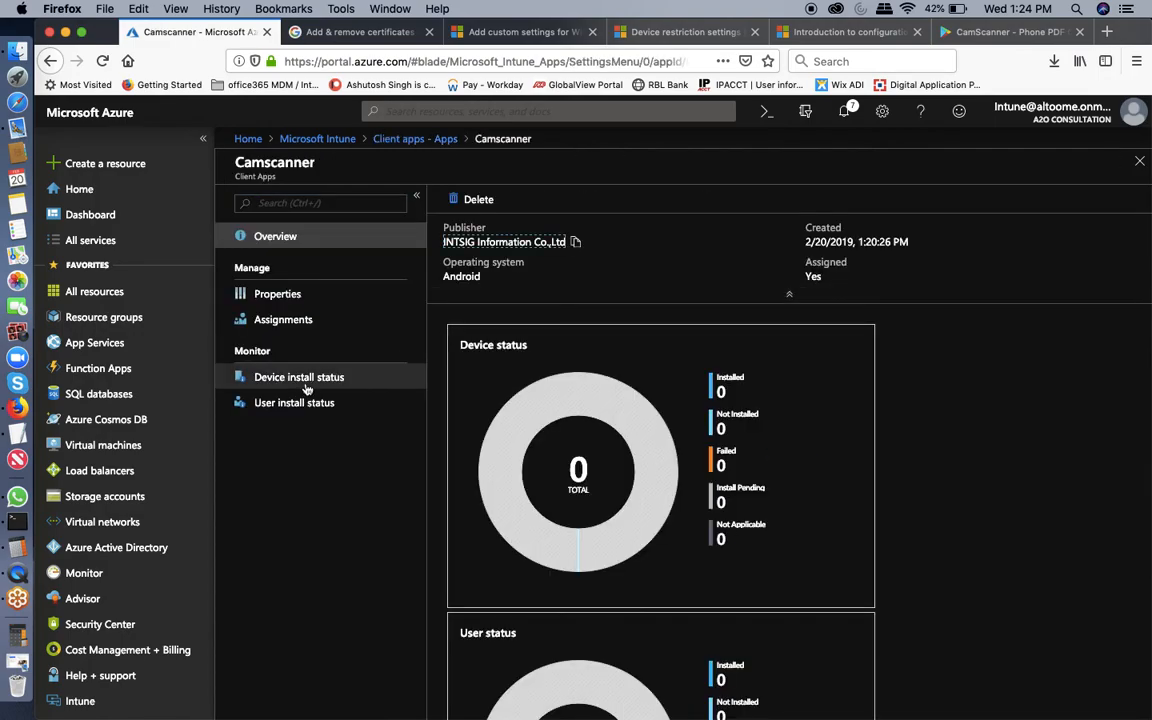
Check Camscanner's empty device and user install status, then return to the Intune main menu.
click(305, 385)
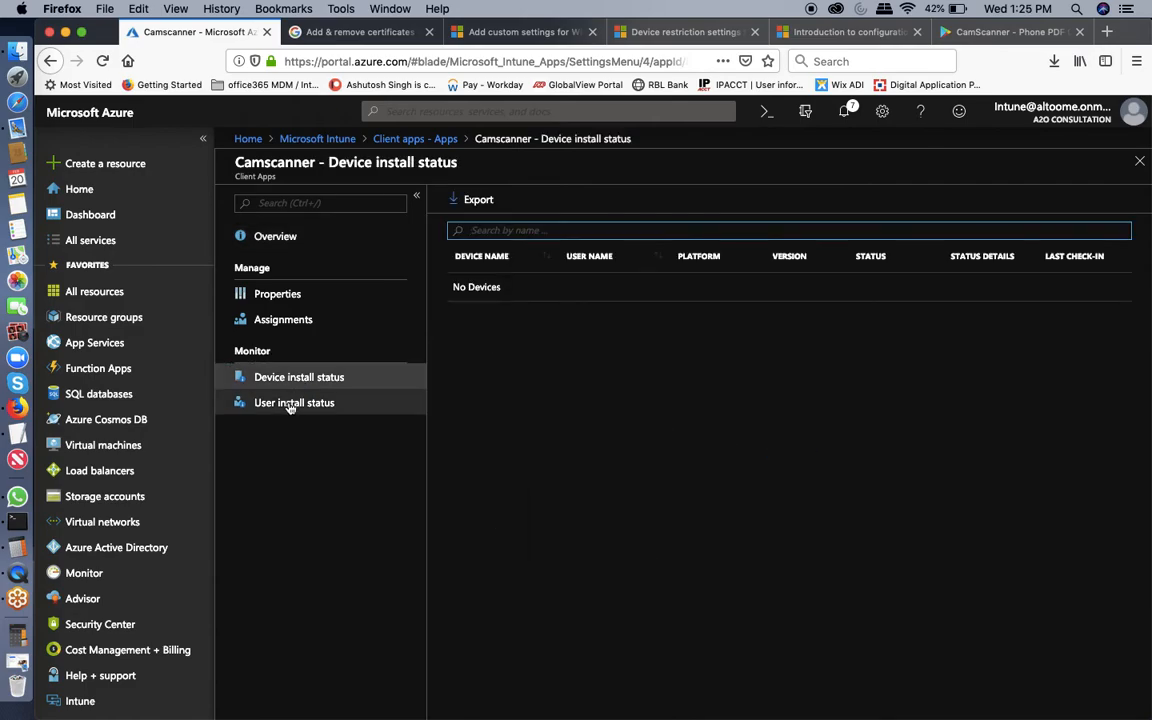
click(290, 404)
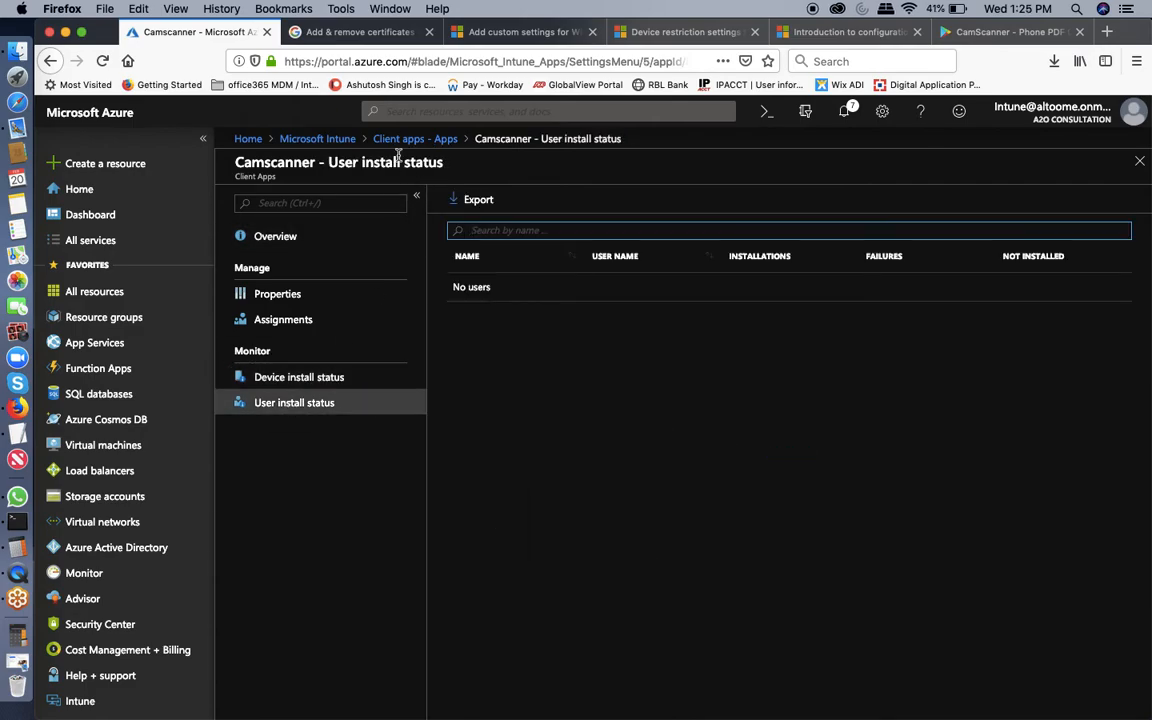
click(334, 141)
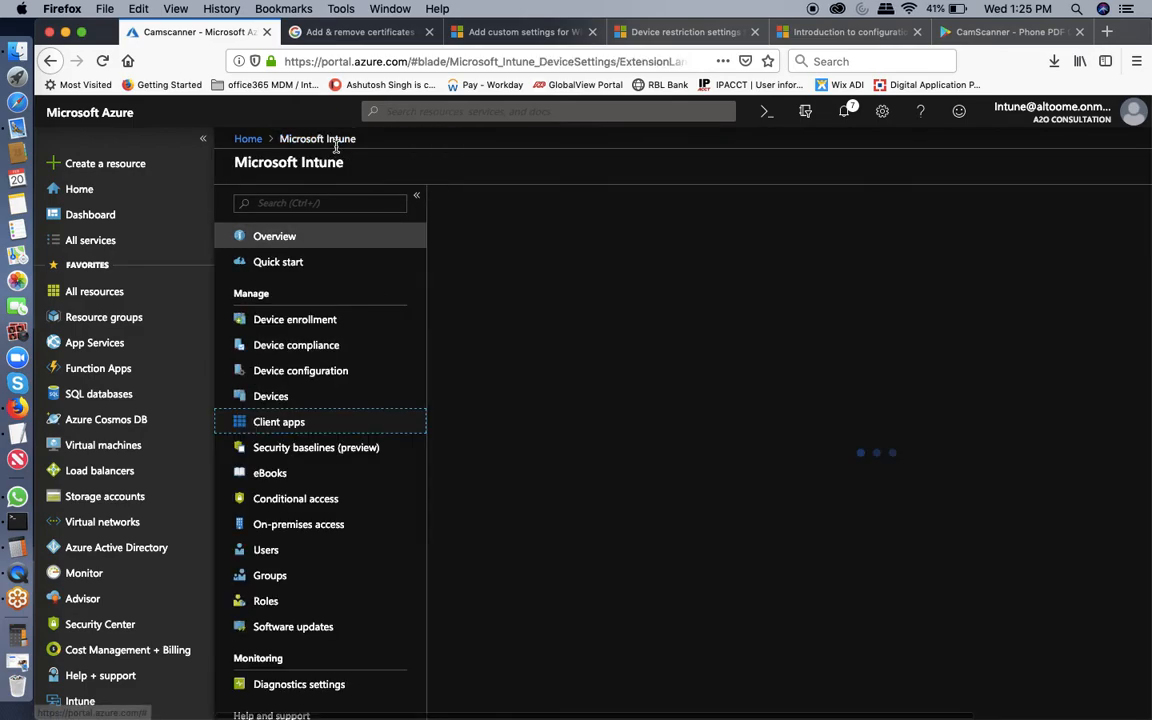
Open Intune_Android from All devices, then Camscanner's installation details under Managed Apps.
click(271, 398)
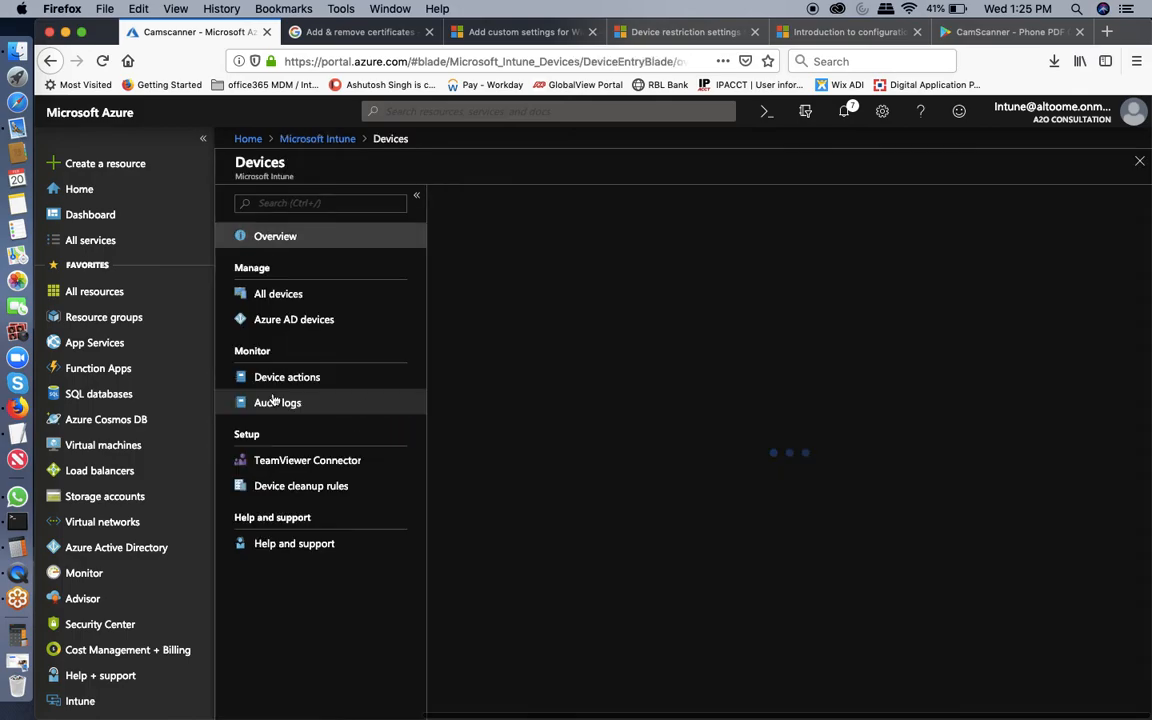
click(290, 296)
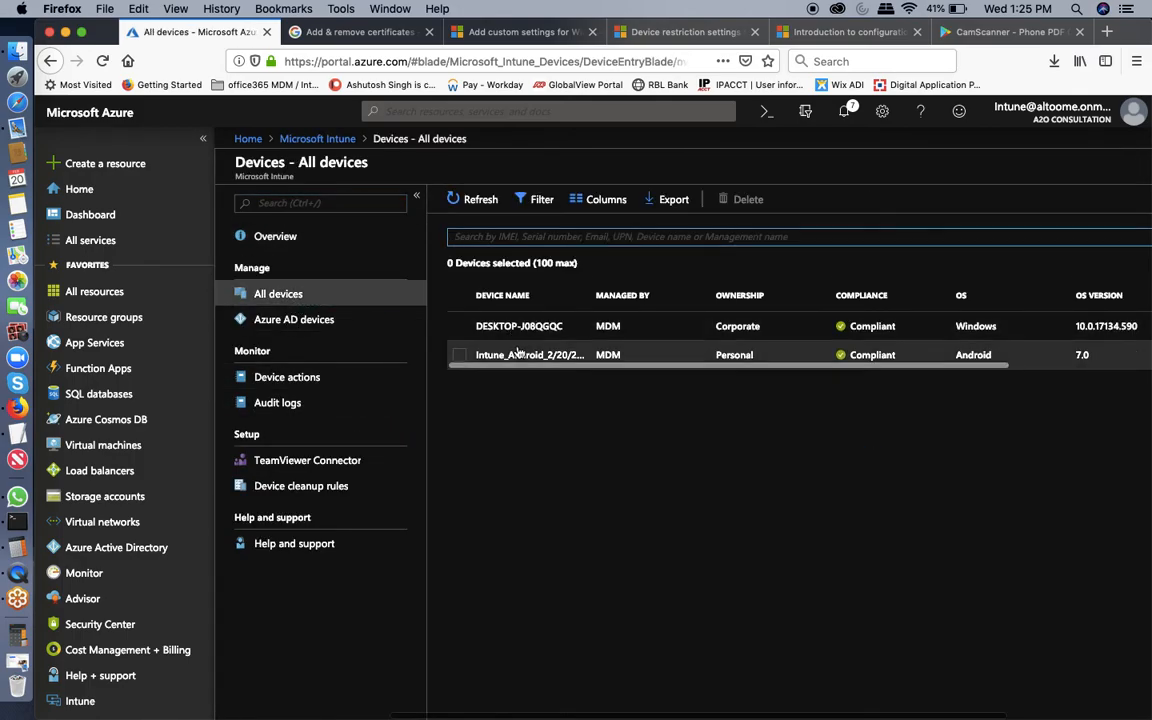
click(518, 351)
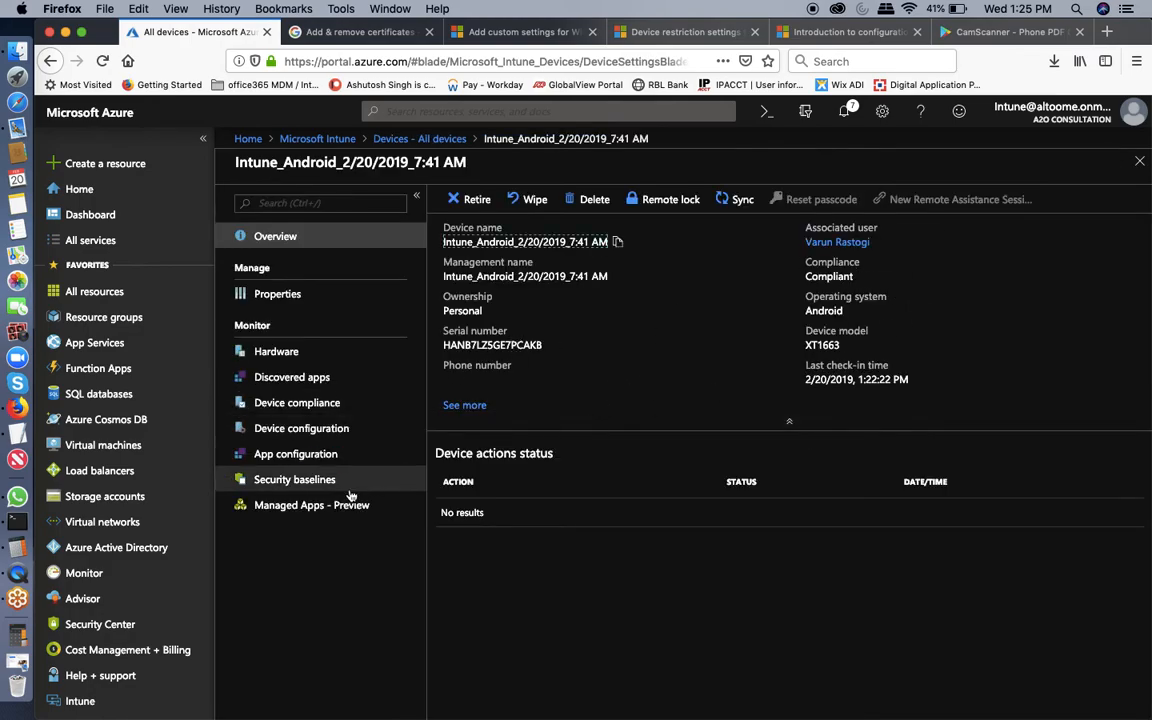
click(283, 507)
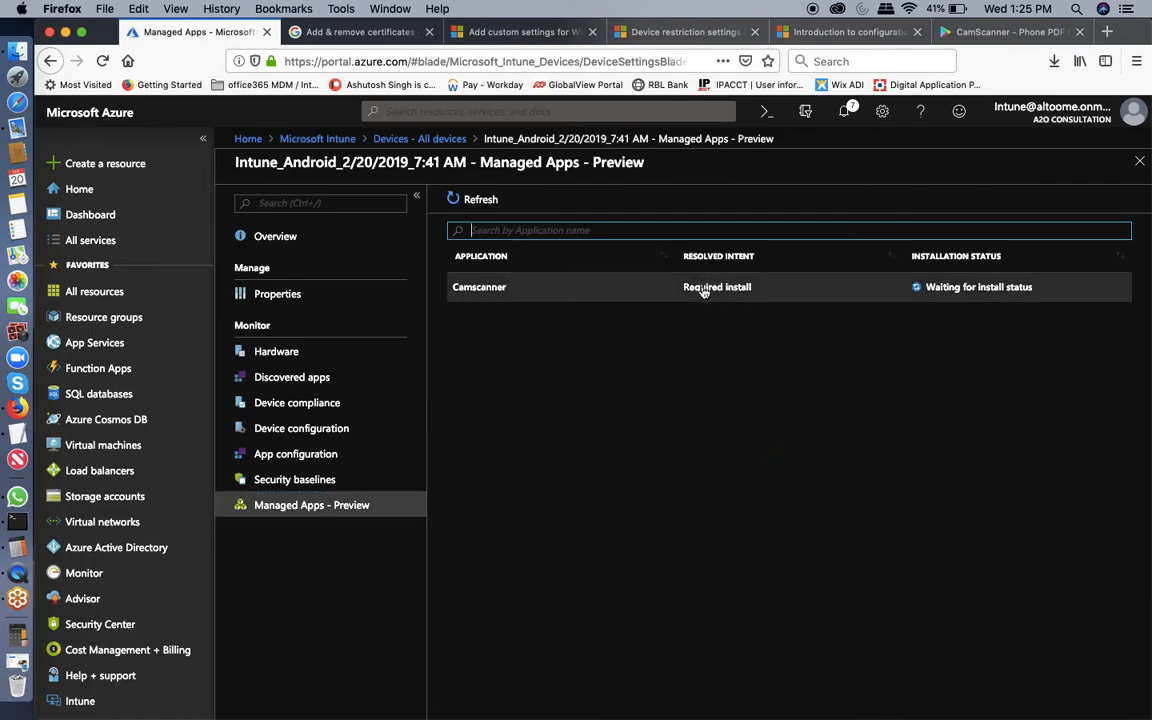
click(695, 288)
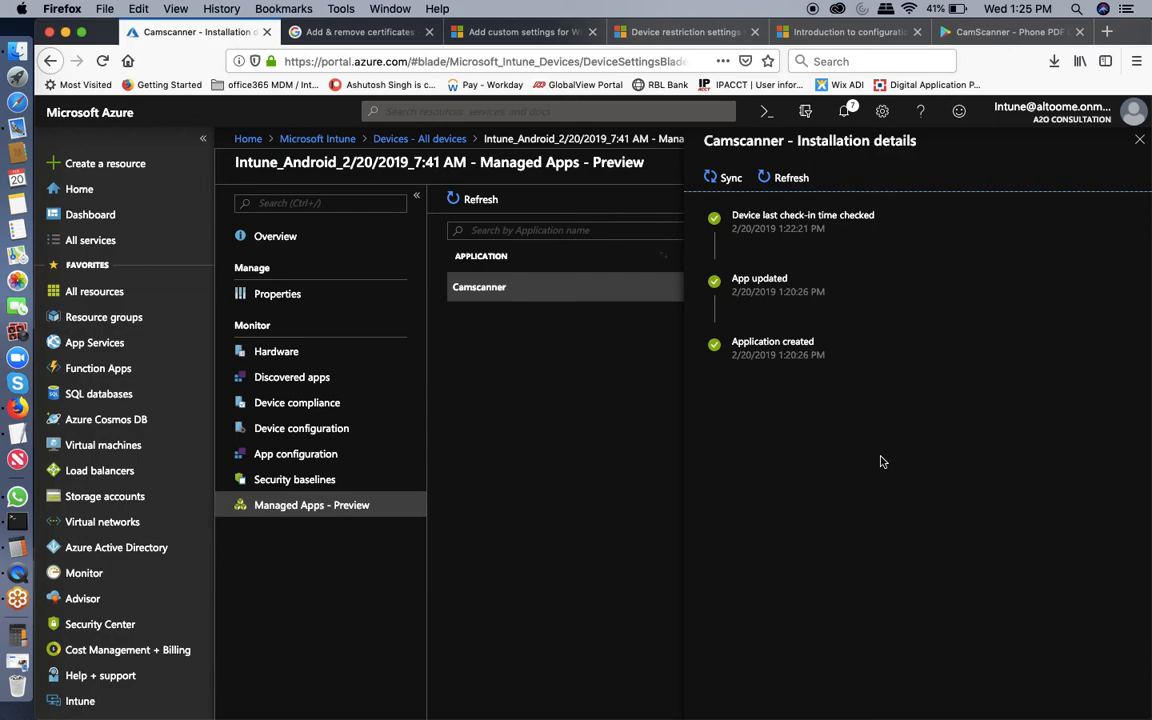
Refresh the installation history and expand the failed installation's details showing error code 0x0.
click(787, 186)
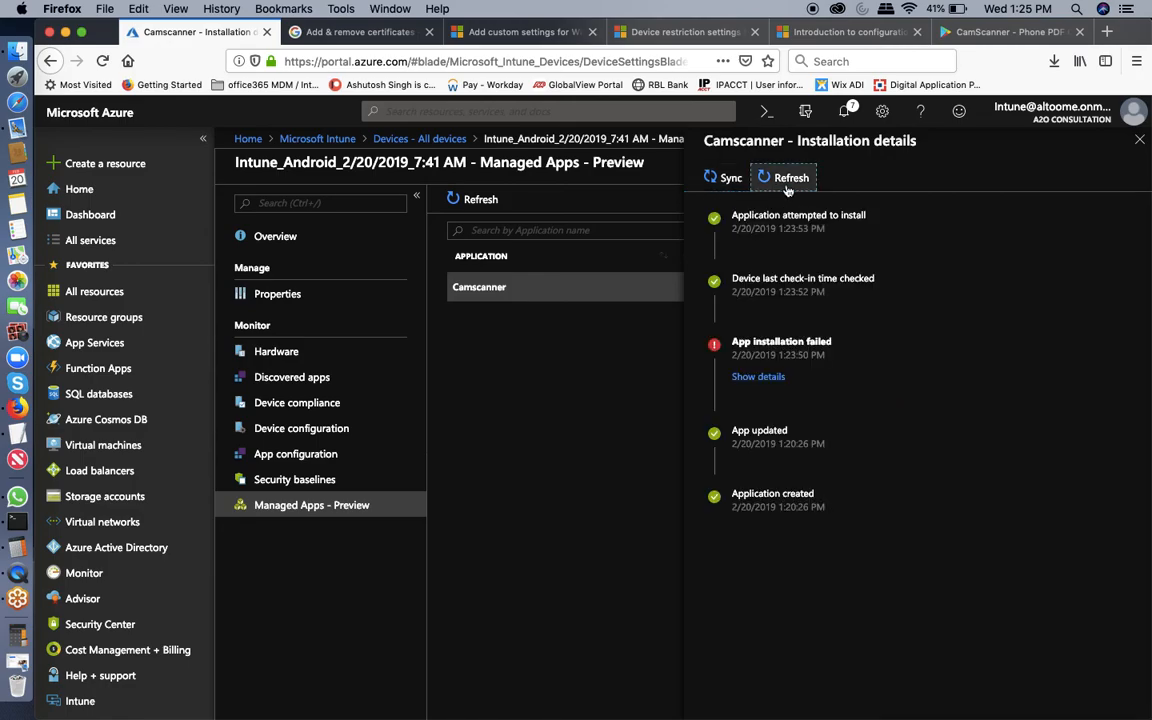
click(766, 377)
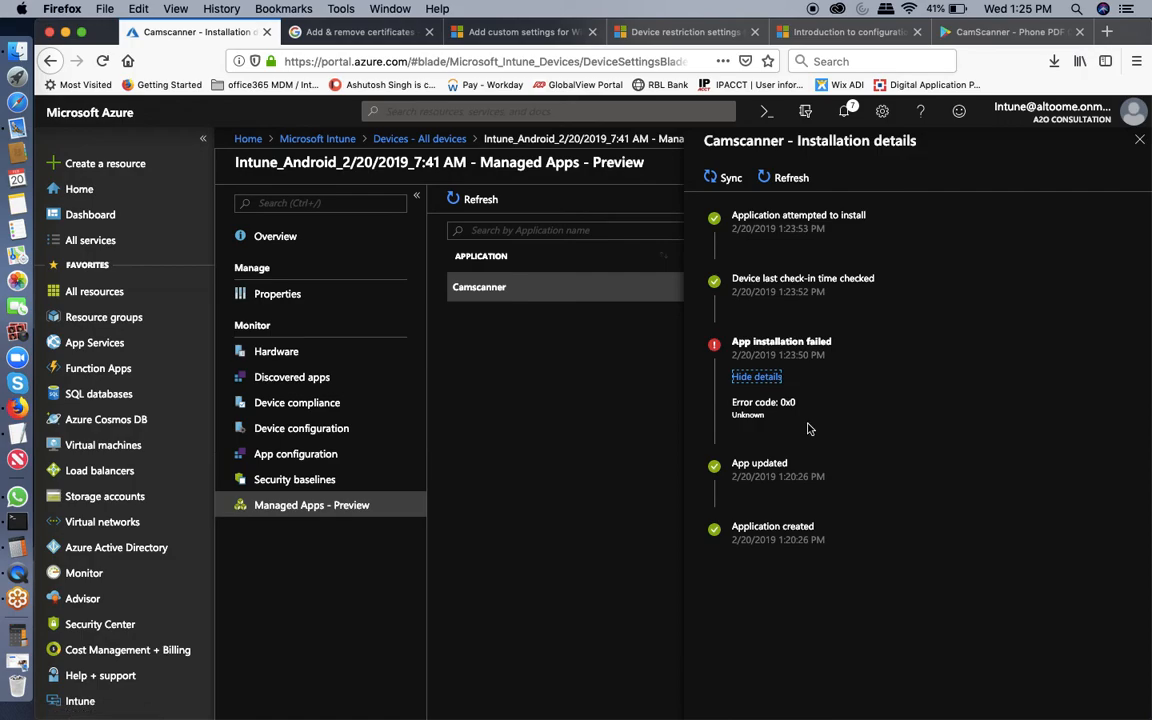
click(757, 380)
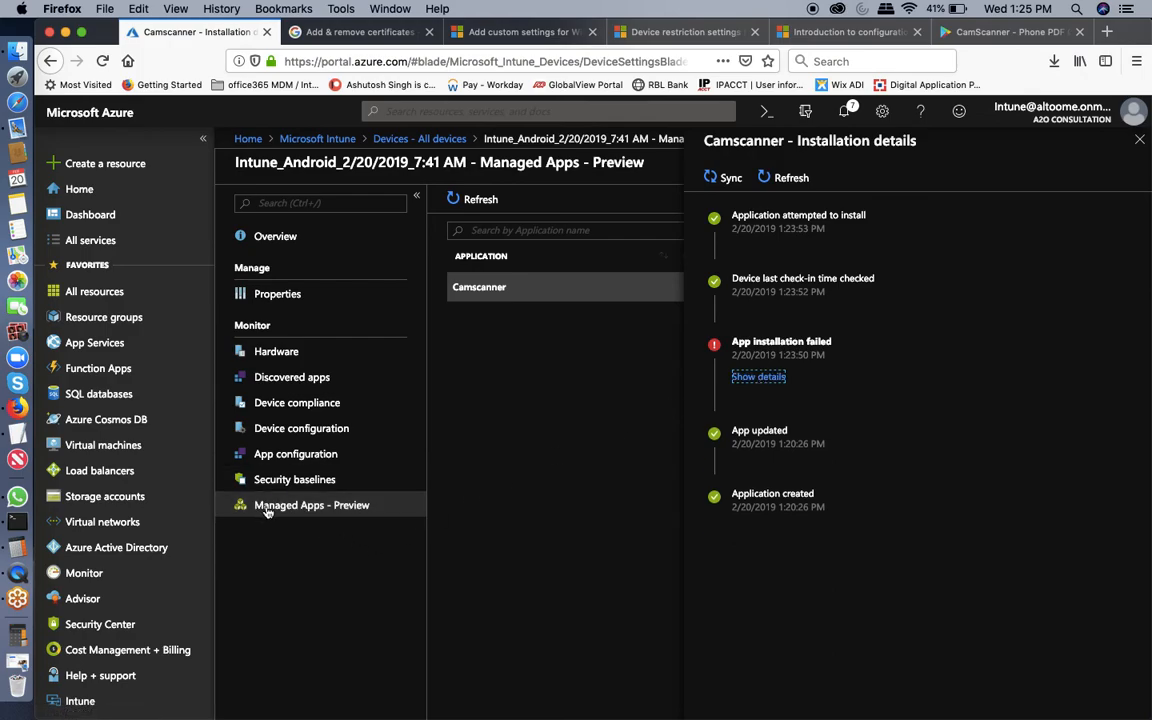
click(758, 377)
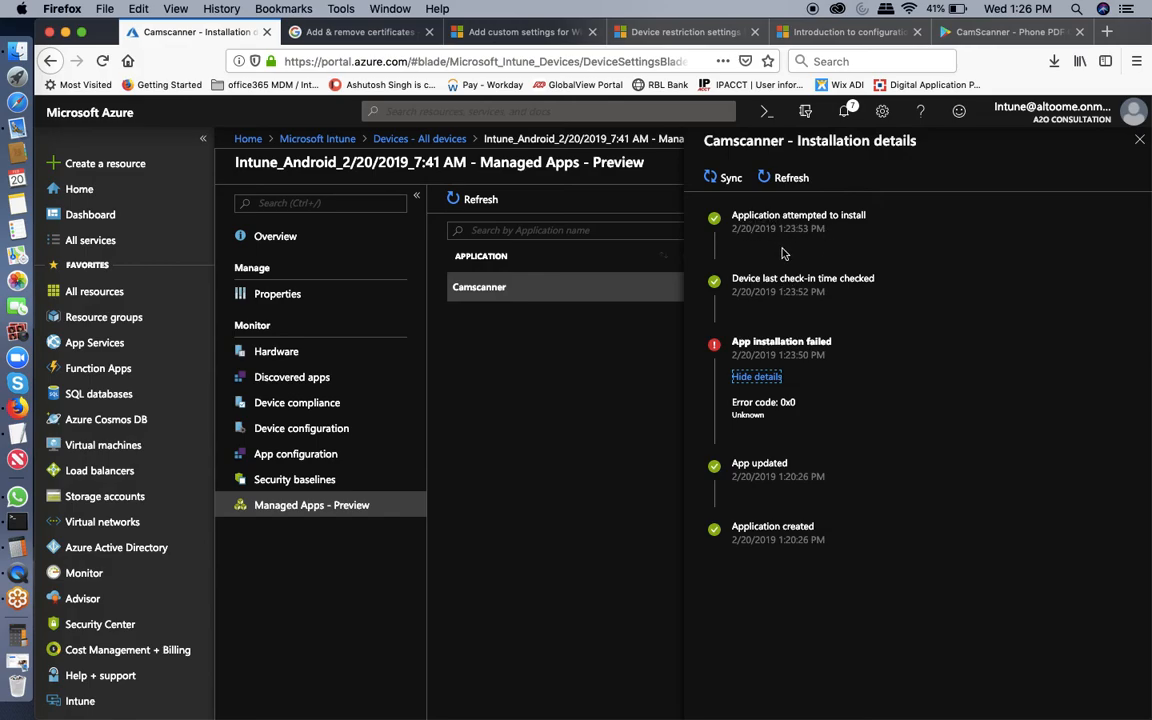
click(789, 179)
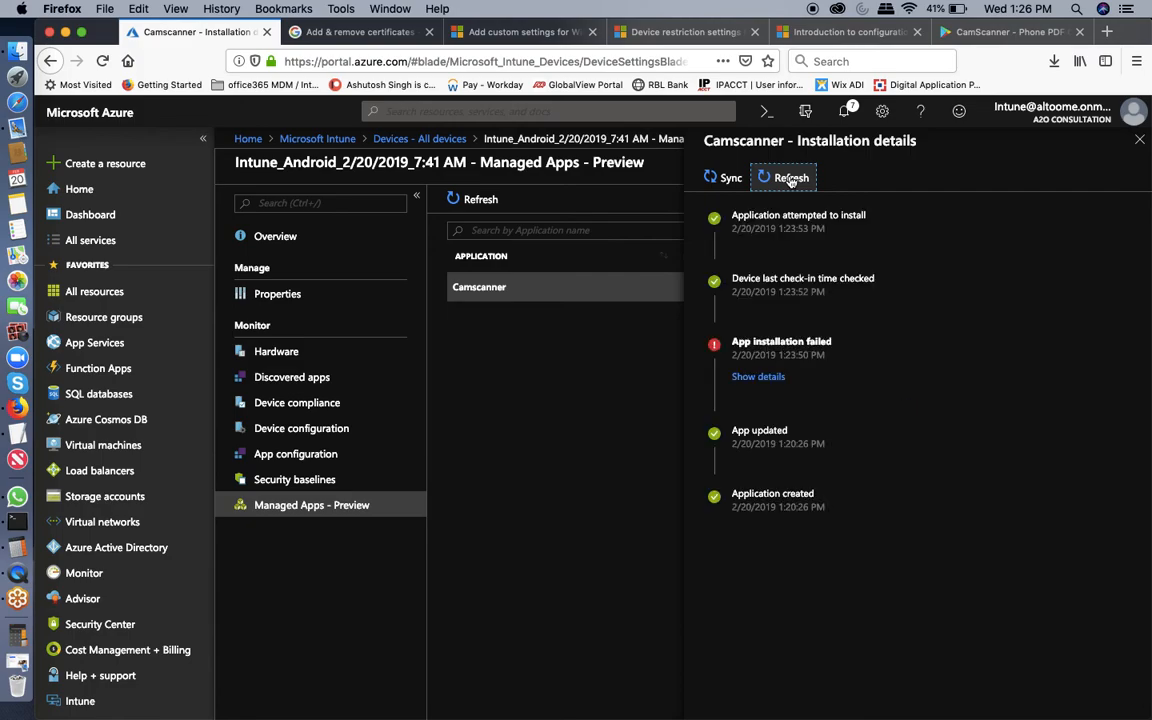
Sync the Android device, refresh the installation history, and close the installation details.
click(729, 178)
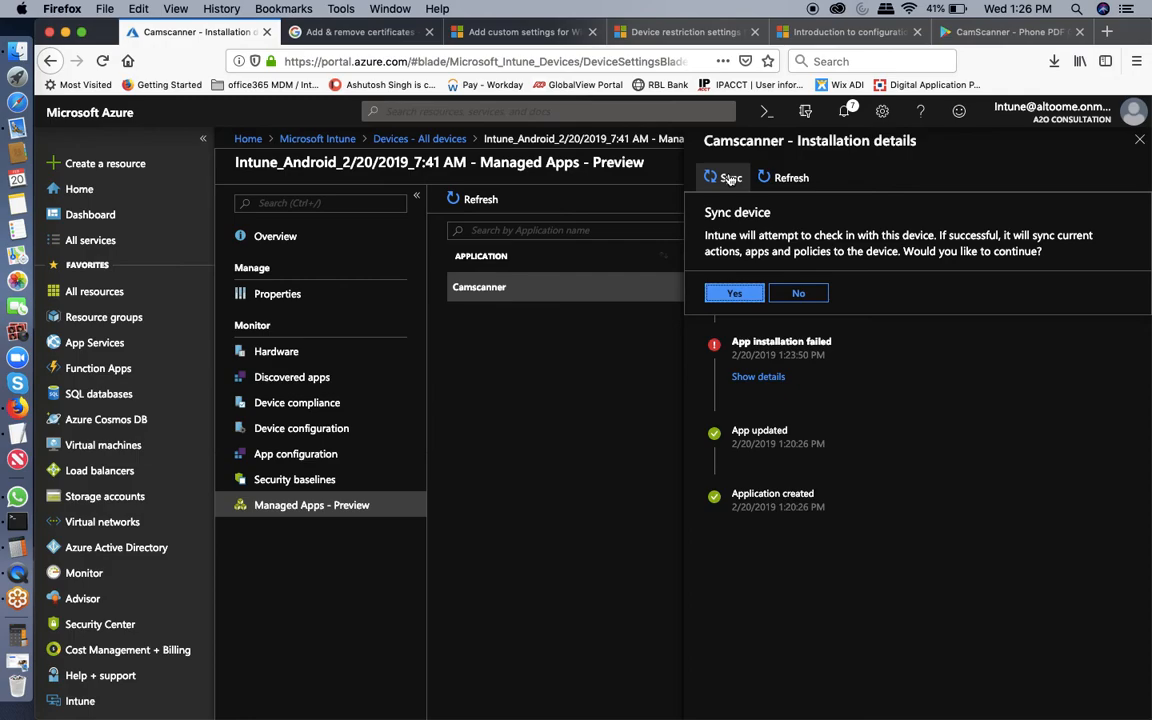
click(749, 294)
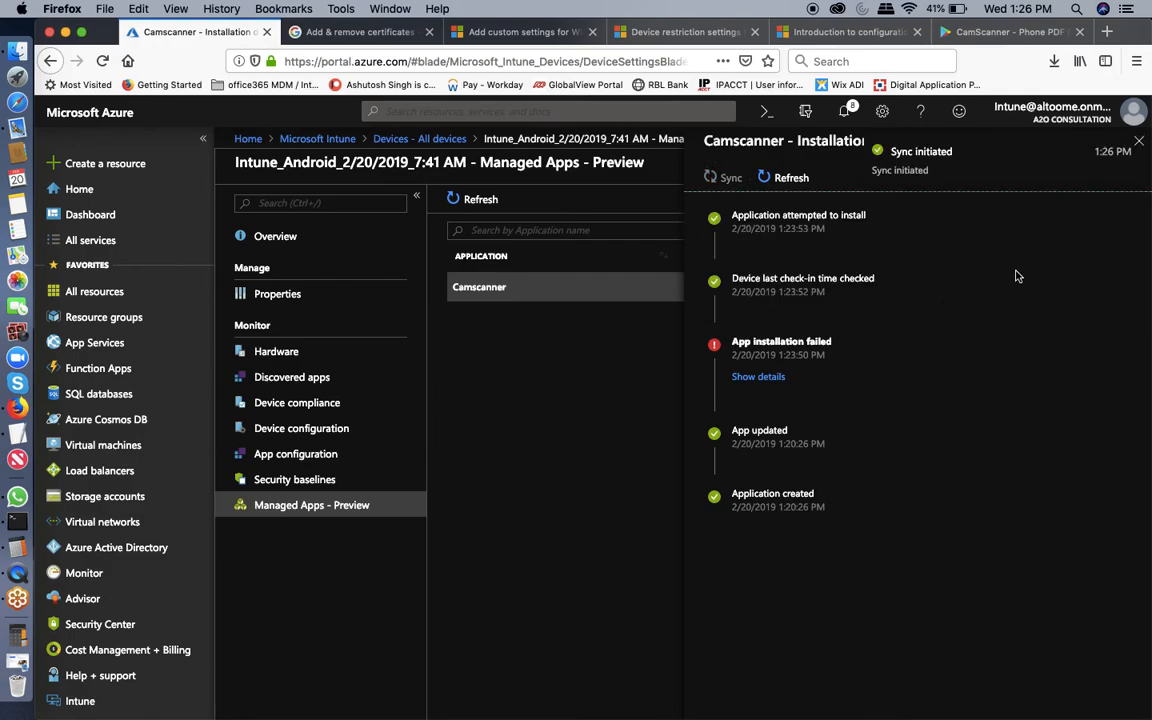
click(789, 181)
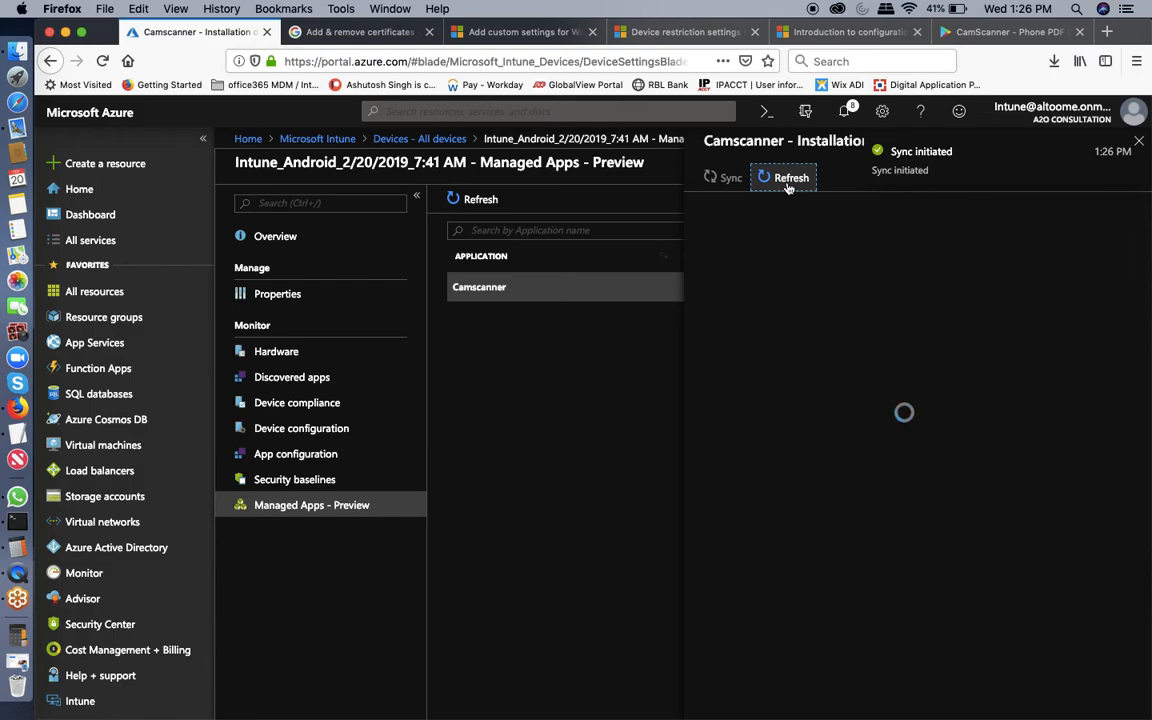
click(1139, 141)
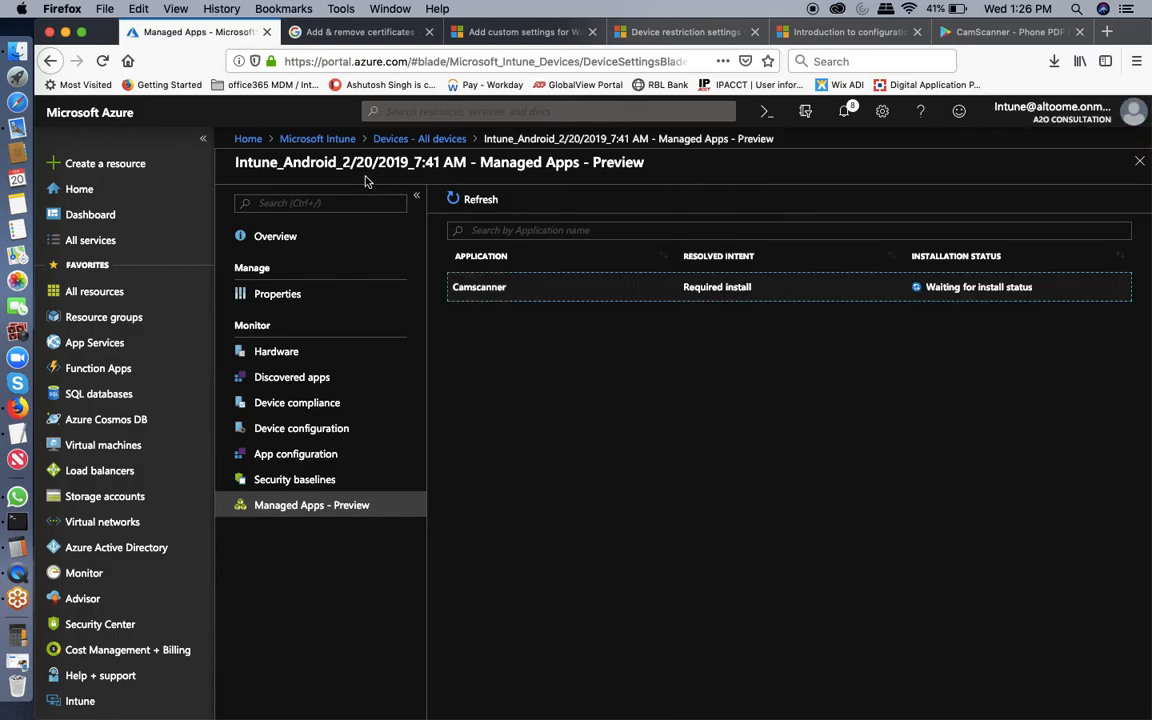
Reopen the device's Managed Apps to recheck Camscanner, then close back to All devices.
click(1137, 171)
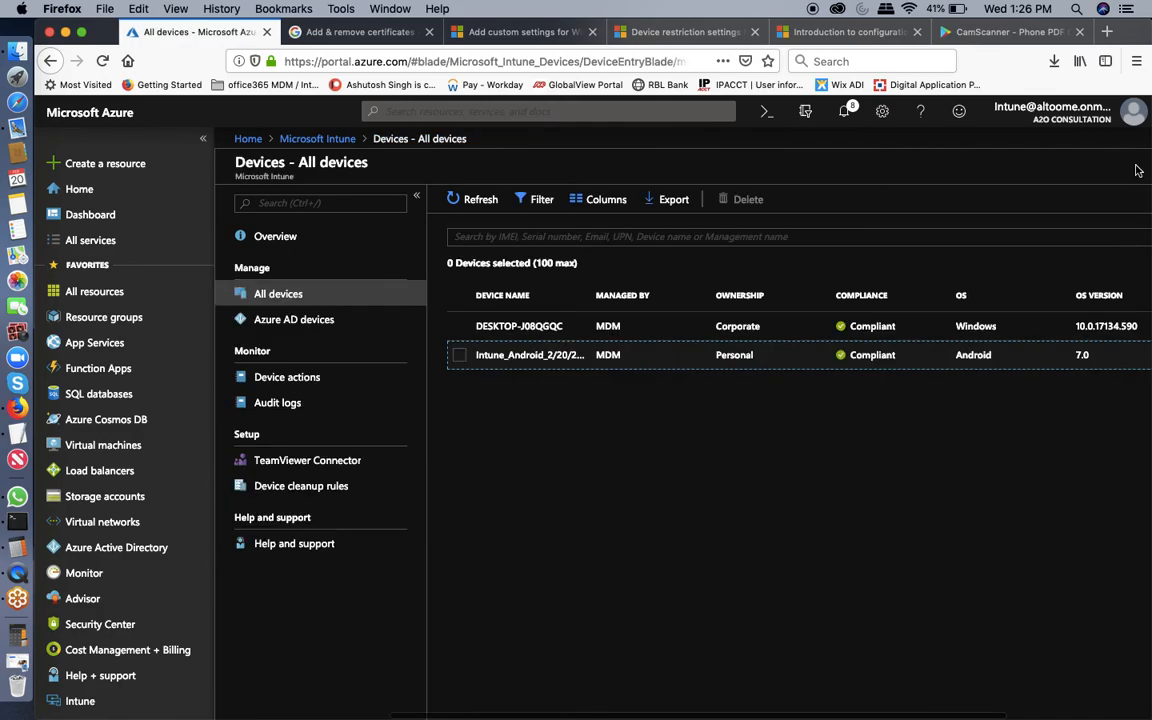
click(731, 358)
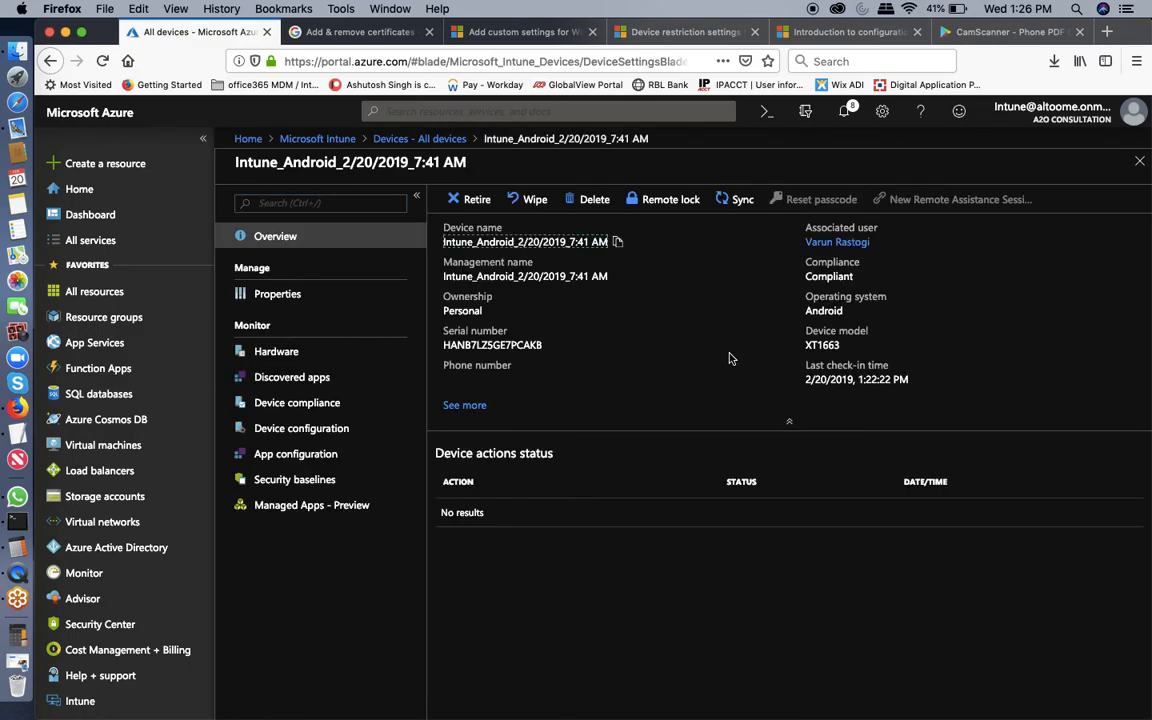
click(1139, 163)
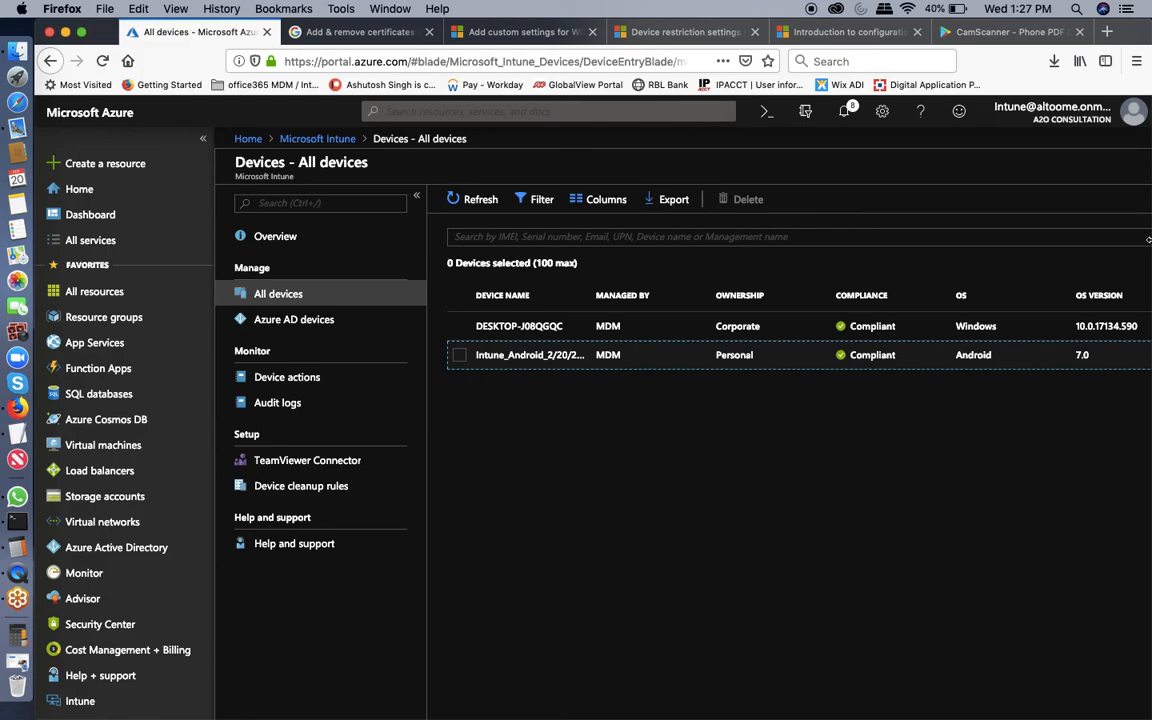
click(729, 360)
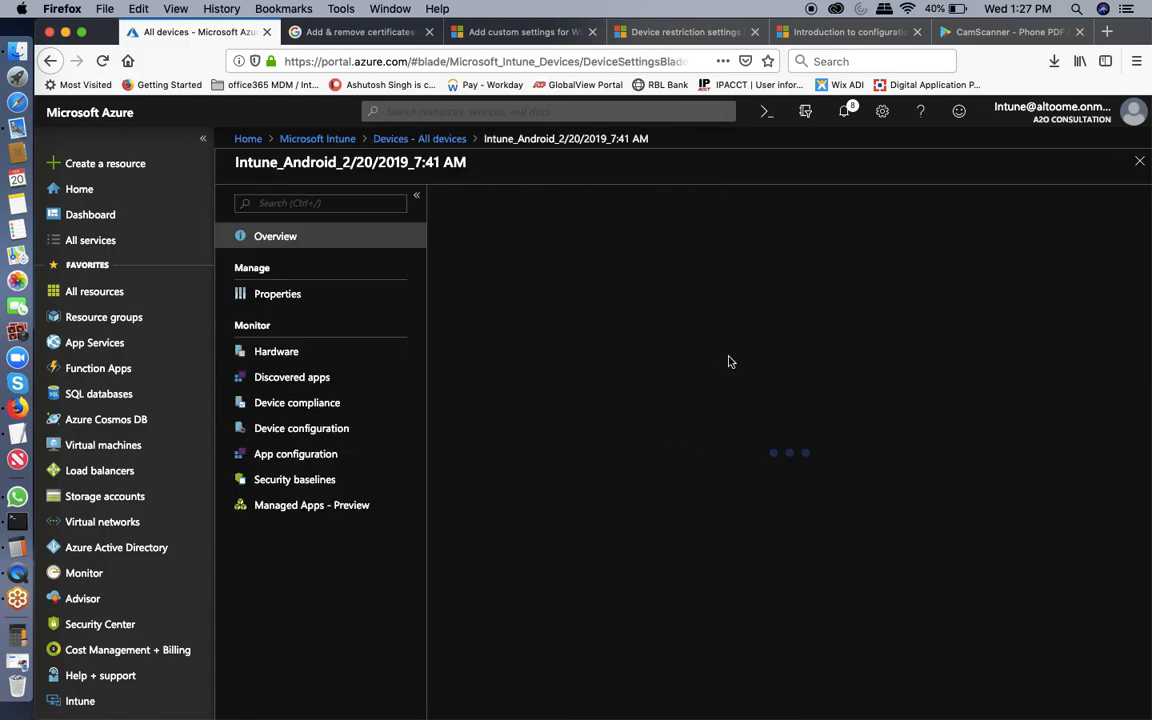
click(284, 508)
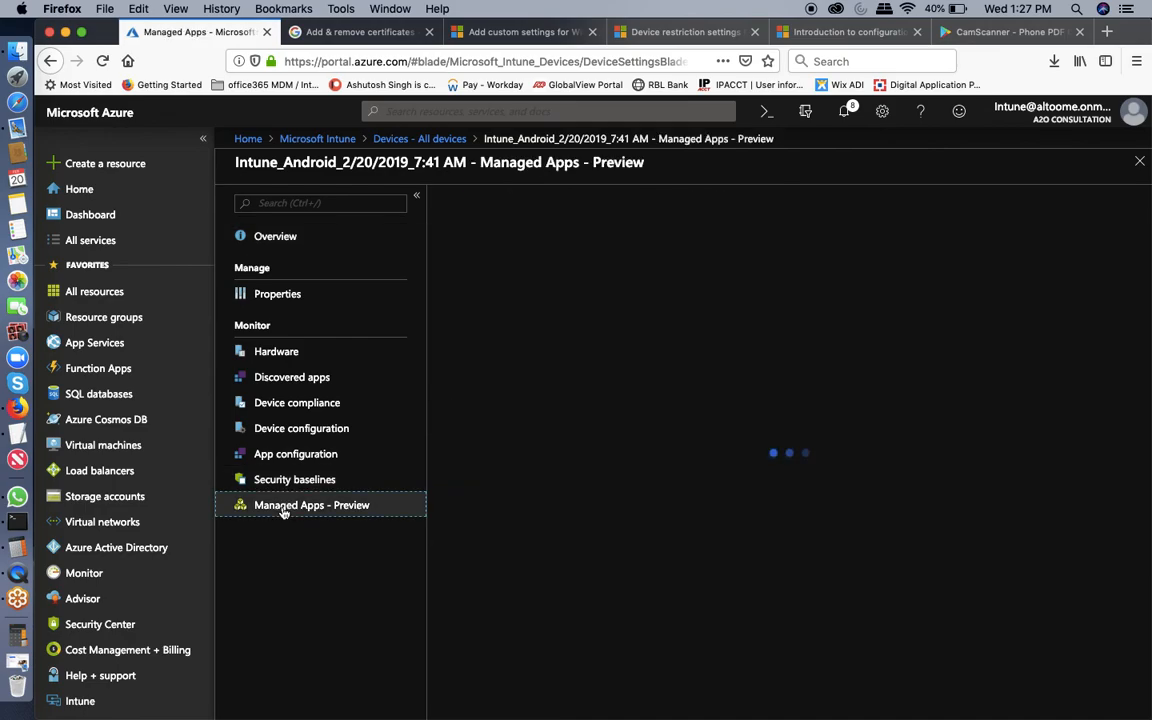
click(692, 293)
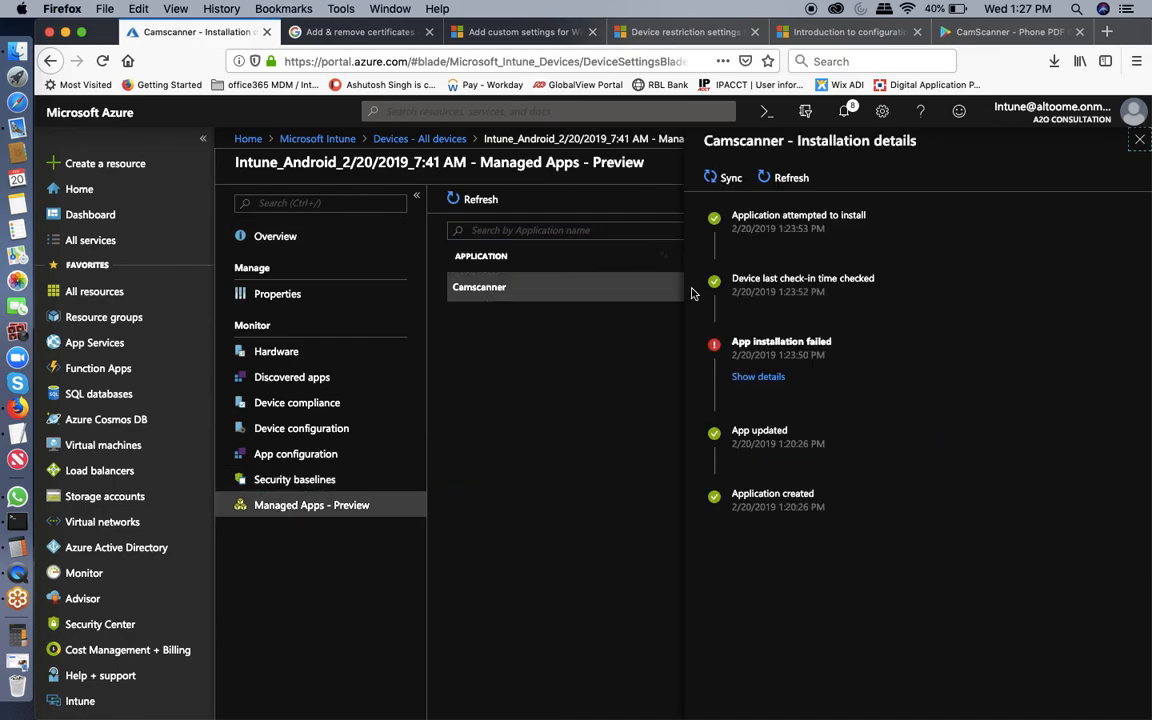
click(1140, 141)
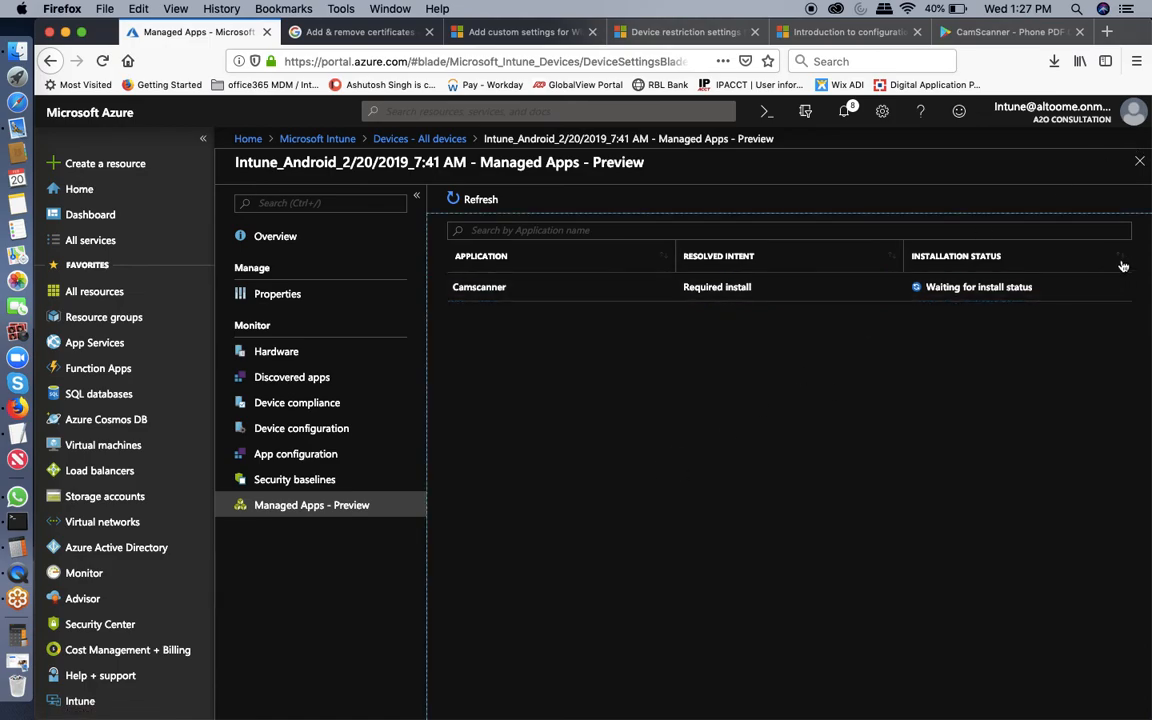
click(1139, 161)
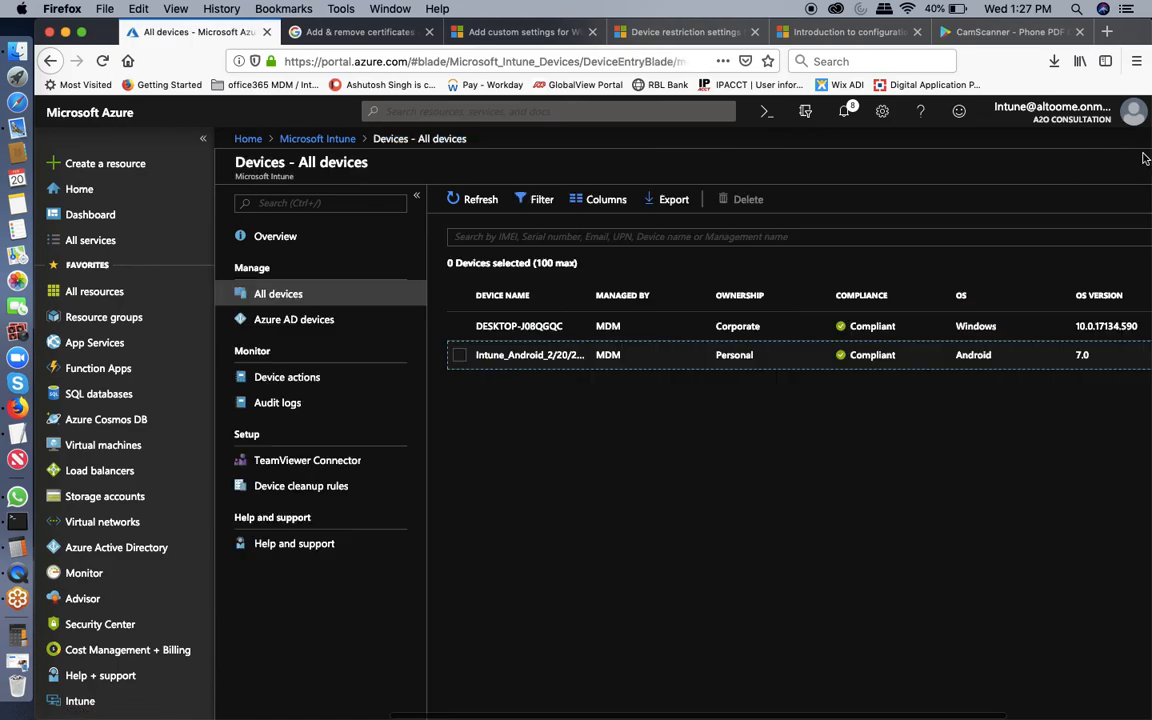
Minimize the Firefox window so the join.me viewer shows the phone's home screen with Company Portal.
click(66, 32)
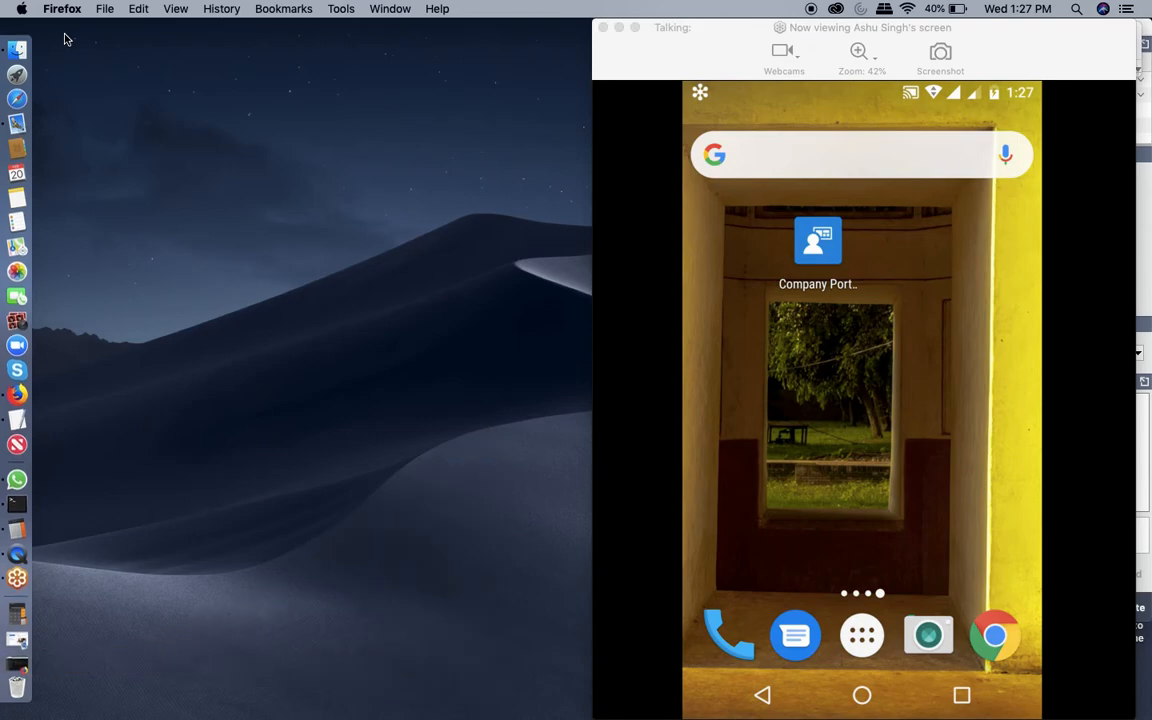